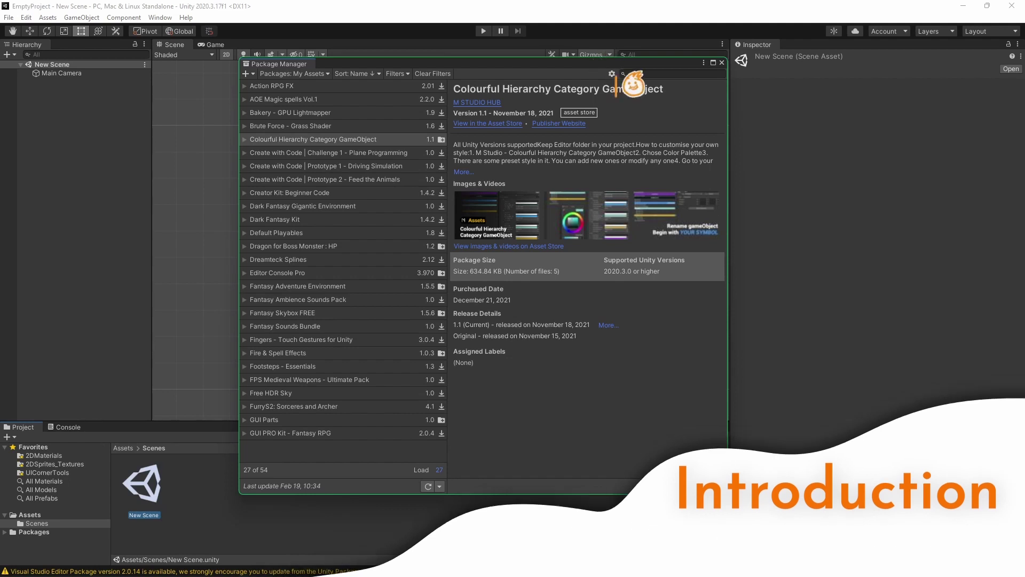
# Step: Switch to the browser and review the Unity Asset Store page of Colourful Hierarchy Category GameObject
pyautogui.hotkey('alt', 'Tab')
pyautogui.hotkey('alt', 'Tab')
pyautogui.hotkey('alt', 'Tab')
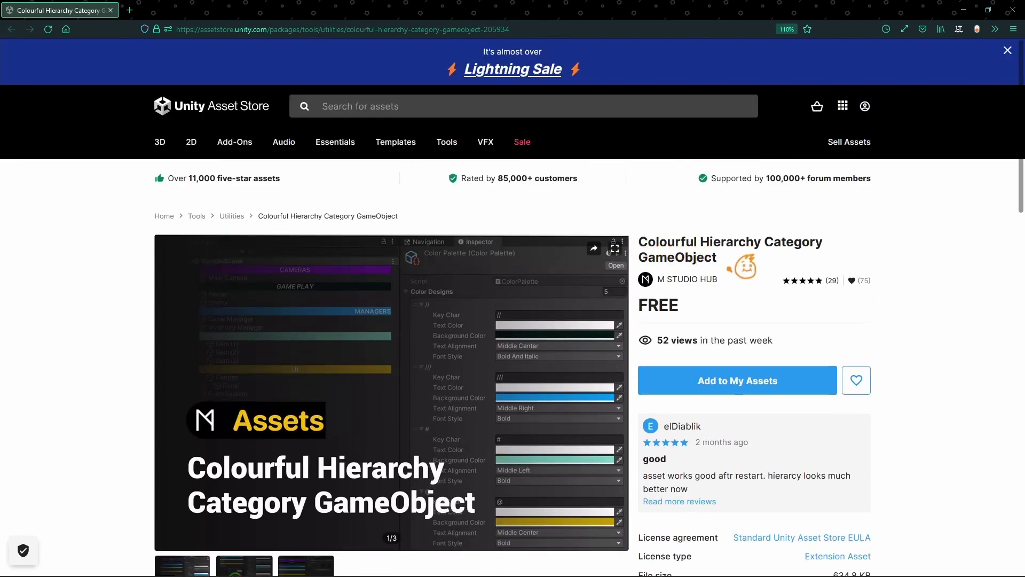
pyautogui.moveTo(645, 242); pyautogui.dragTo(762, 257)
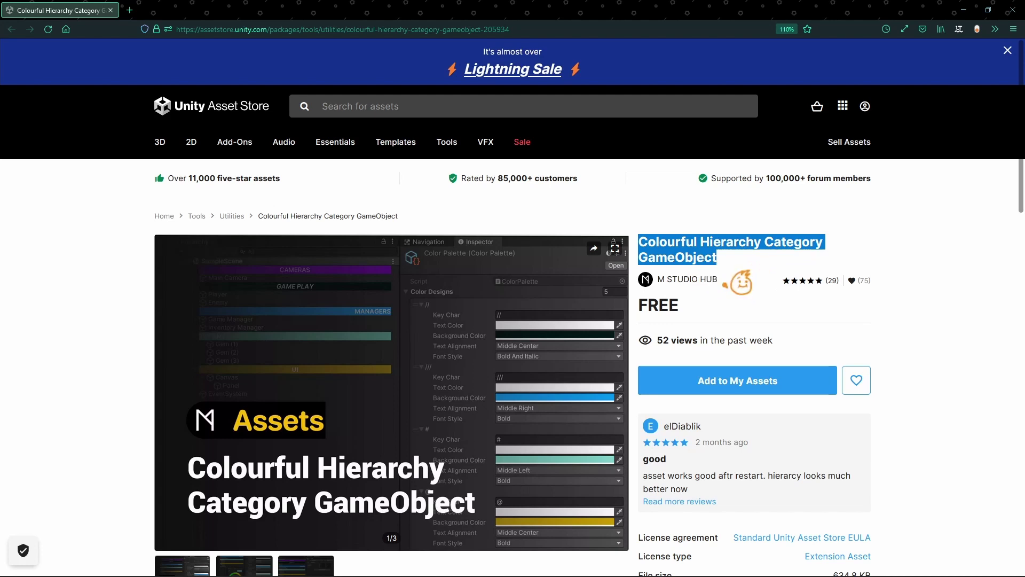
pyautogui.scroll(-2, 742, 283)
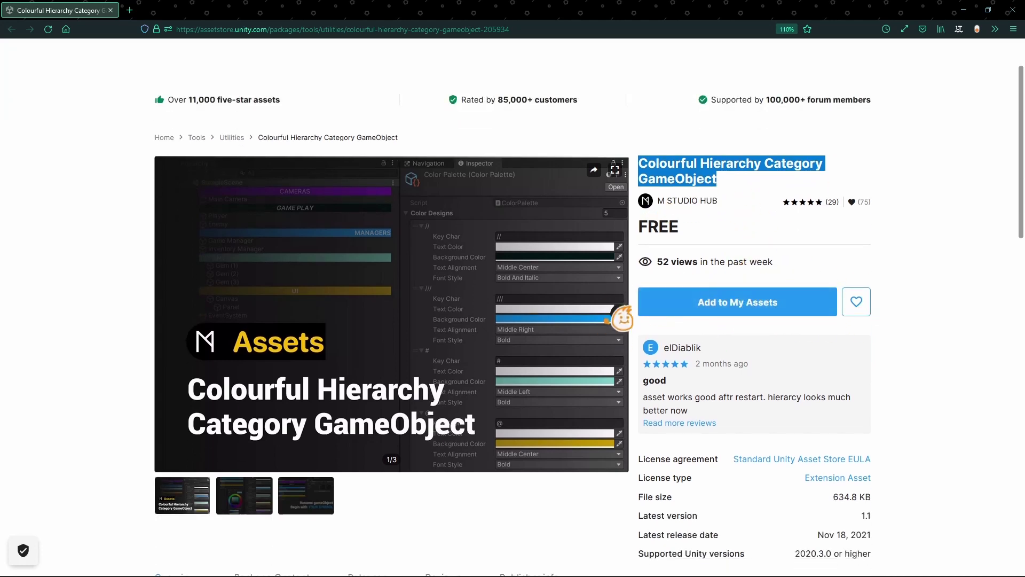
# Step: Switch back to Unity, import all files of the Colourful Hierarchy Category GameObject package and close the Package Manager
pyautogui.hotkey('alt', 'Tab')
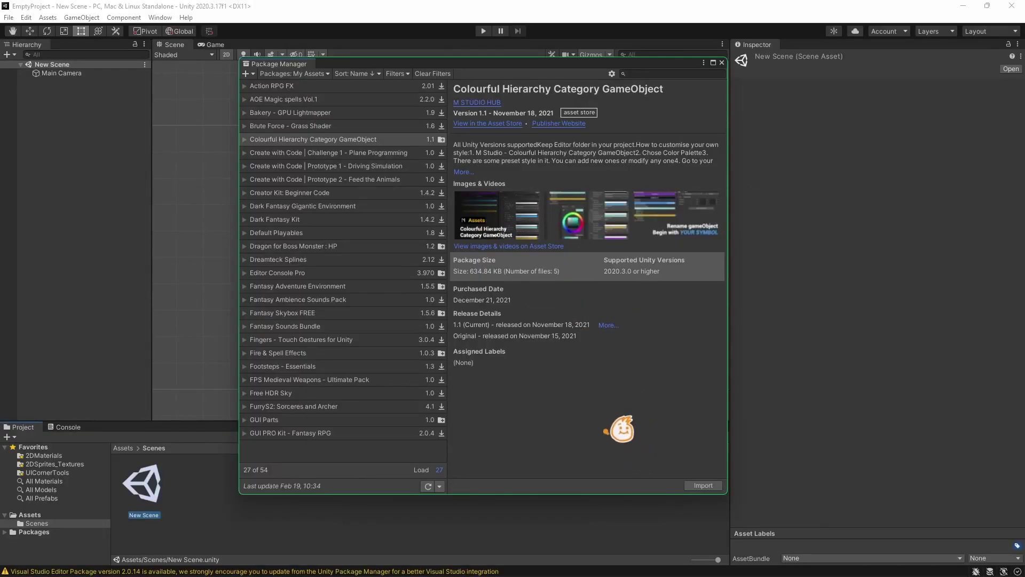
pyautogui.click(707, 484)
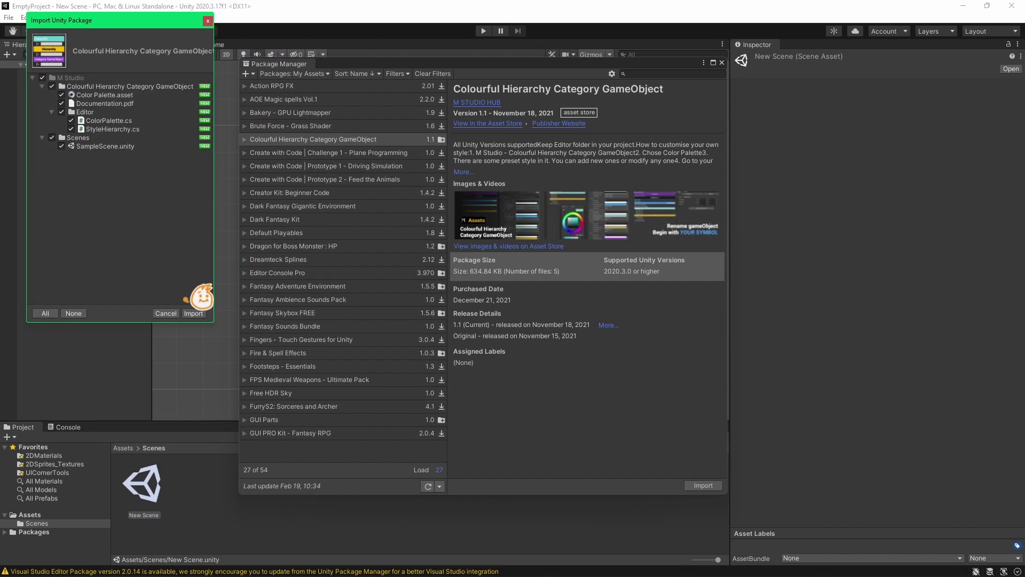
pyautogui.click(192, 313)
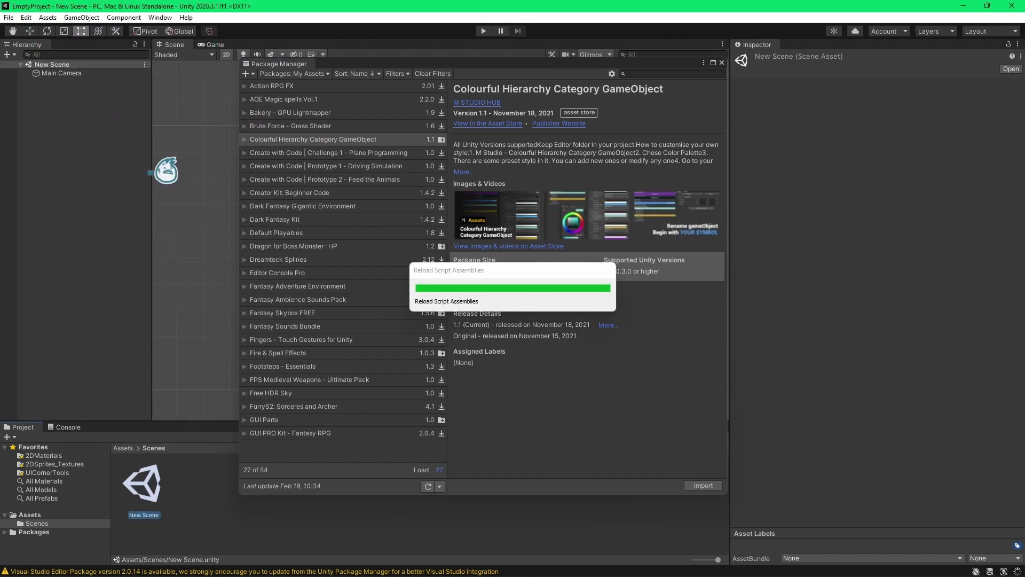
pyautogui.click(721, 62)
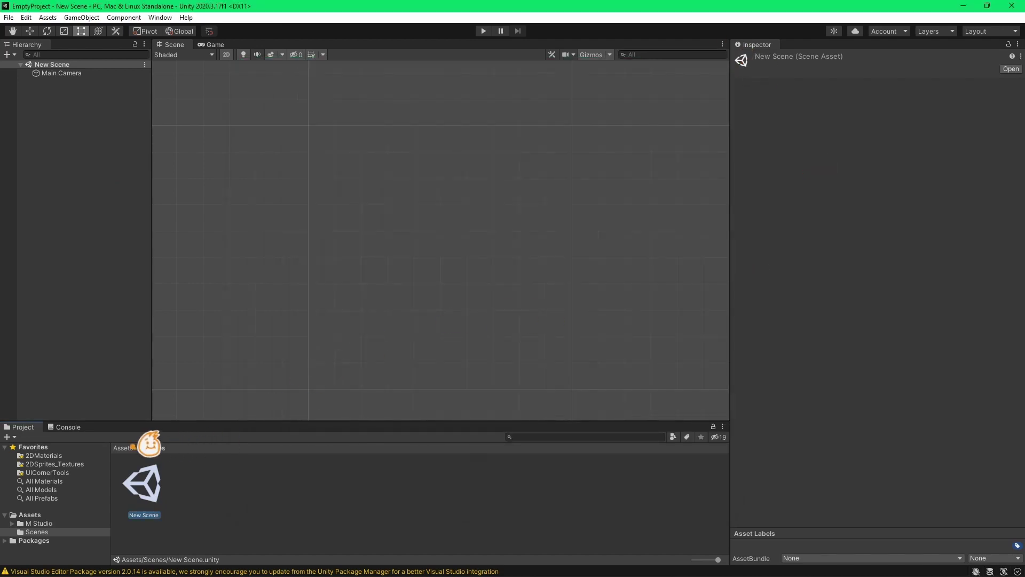
# Step: Create a folder named Plugins in Assets and move the M Studio folder into it
pyautogui.click(124, 447)
pyautogui.rightClick(281, 480)
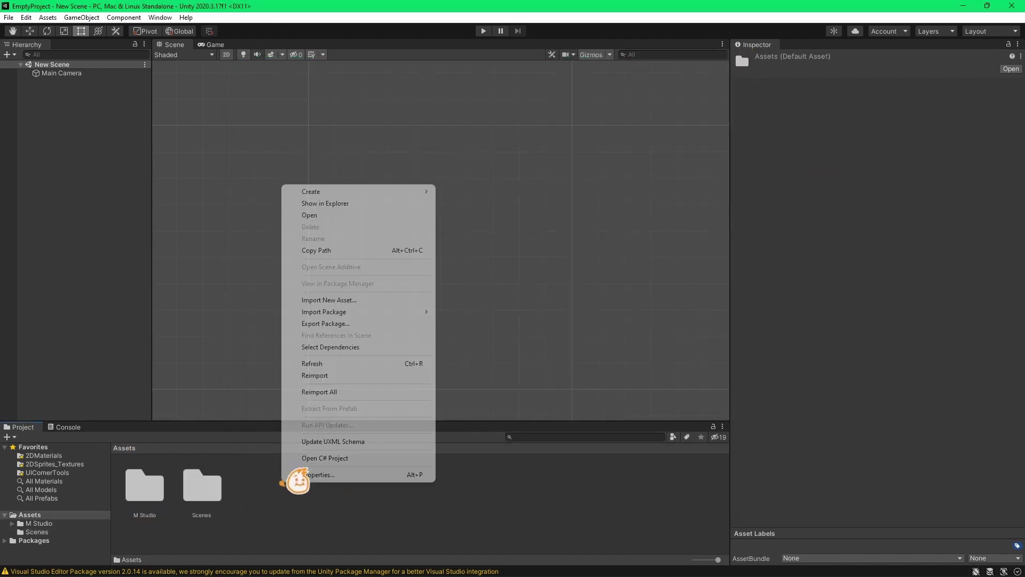
pyautogui.moveTo(411, 191)
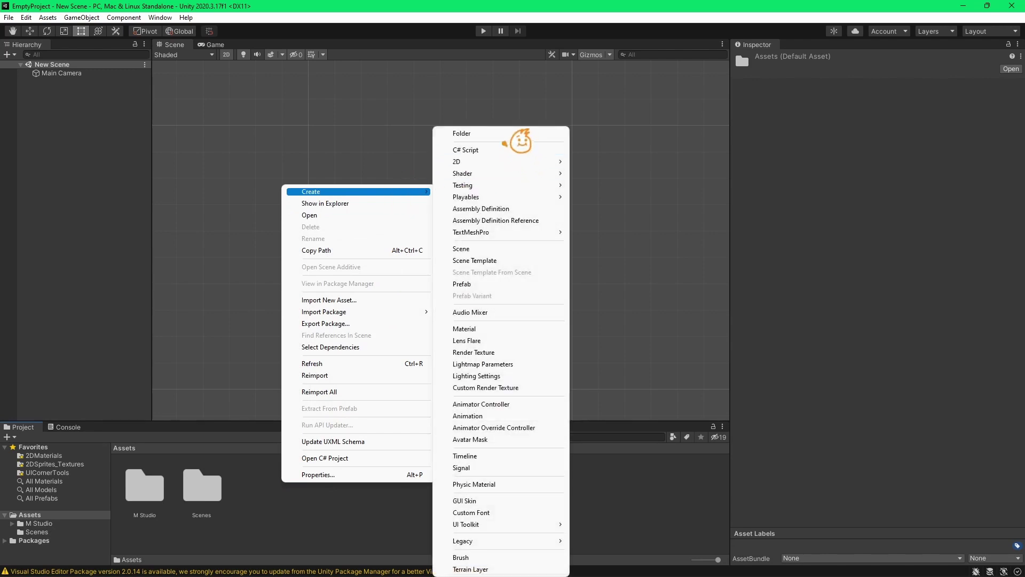
pyautogui.click(508, 133)
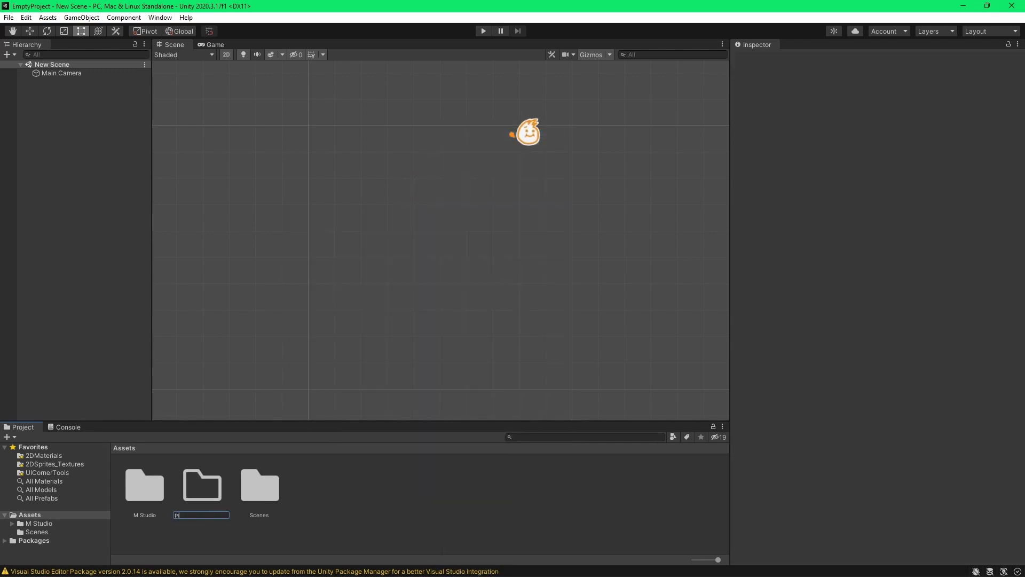
pyautogui.write('Plugins')
pyautogui.press('Return')
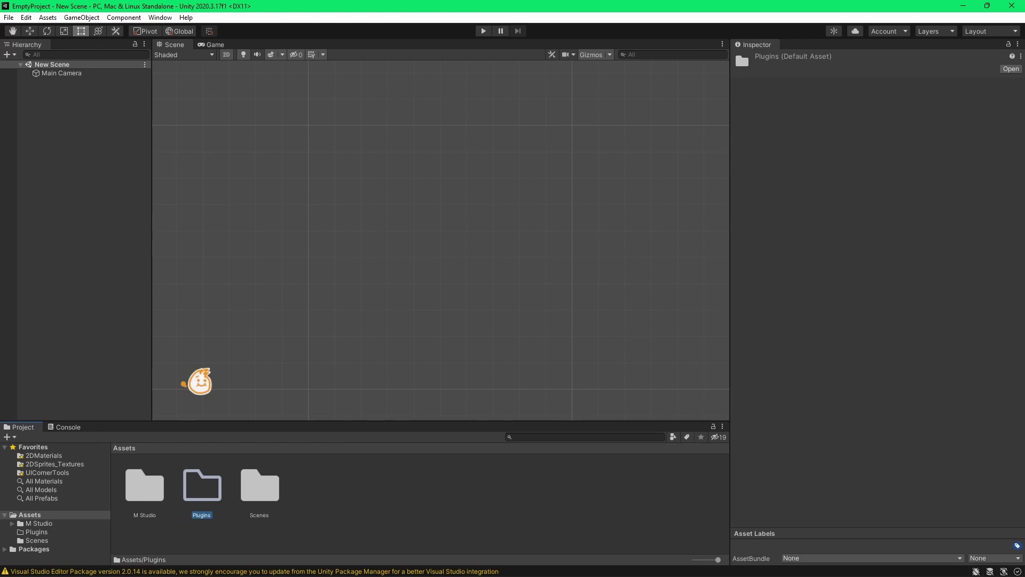
pyautogui.moveTo(213, 494); pyautogui.dragTo(213, 494)
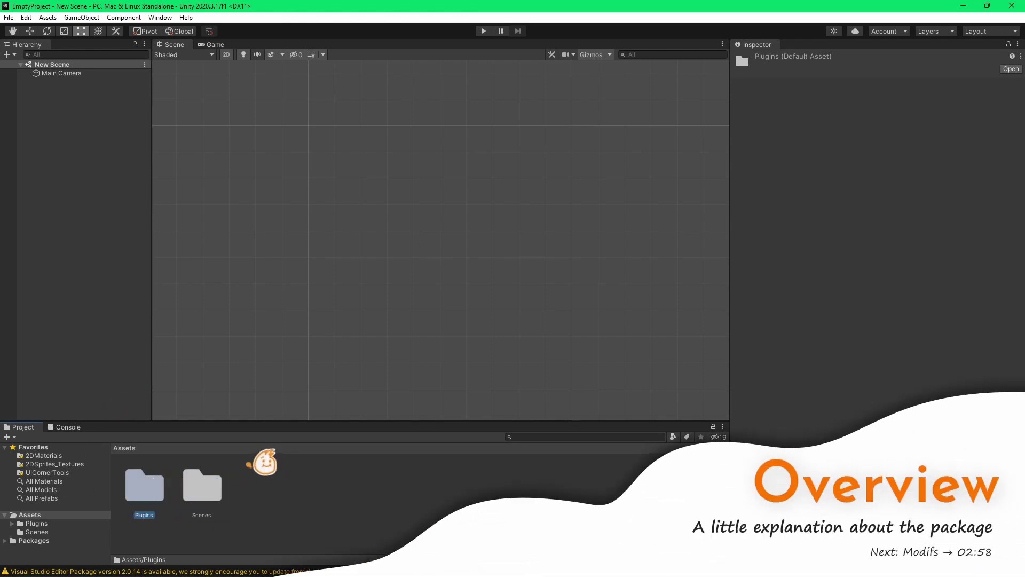
# Step: Open SampleScene from the Scenes folder inside Plugins > M Studio
pyautogui.doubleClick(159, 484)
pyautogui.doubleClick(161, 485)
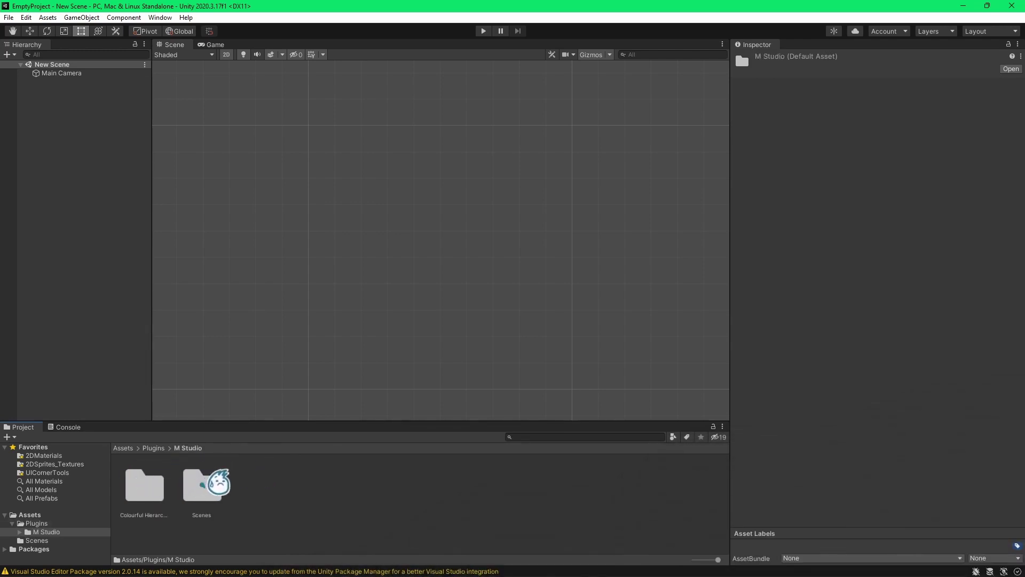
pyautogui.doubleClick(205, 484)
pyautogui.doubleClick(144, 484)
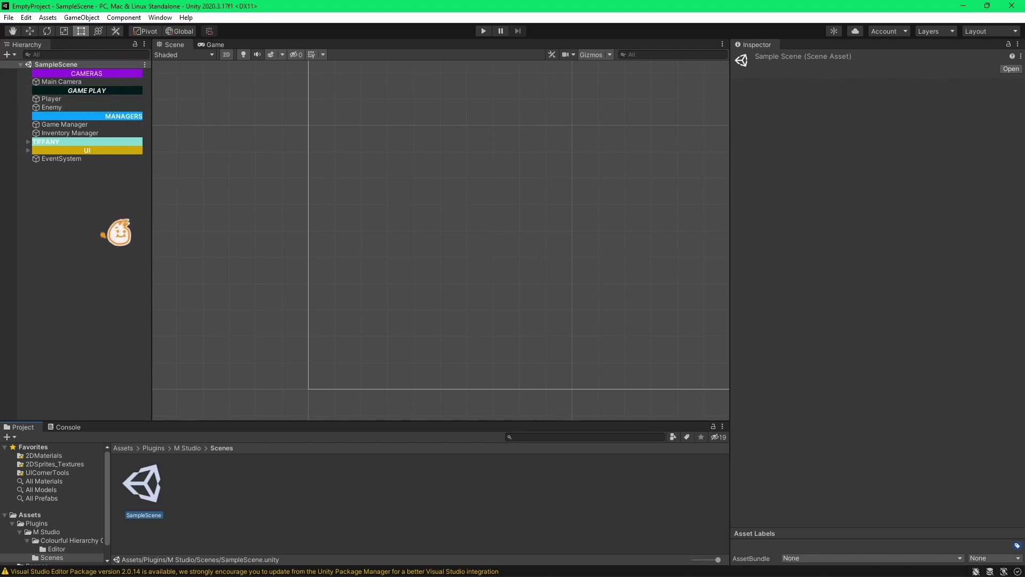
# Step: Inspect the CAMERAS header object and the Color Palette asset in the Colourful Hierarchy Category GameObject folder
pyautogui.click(104, 70)
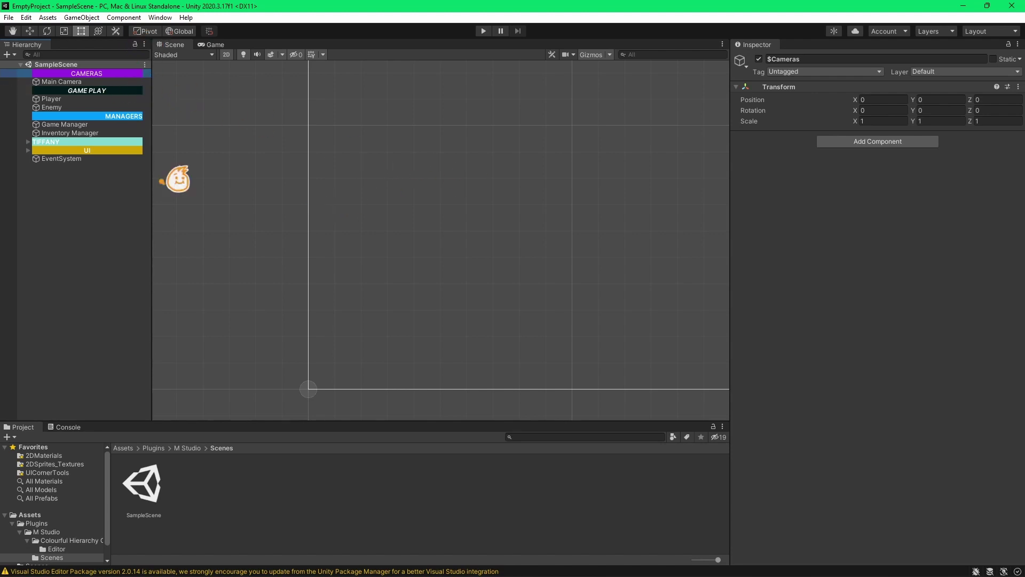
pyautogui.click(187, 447)
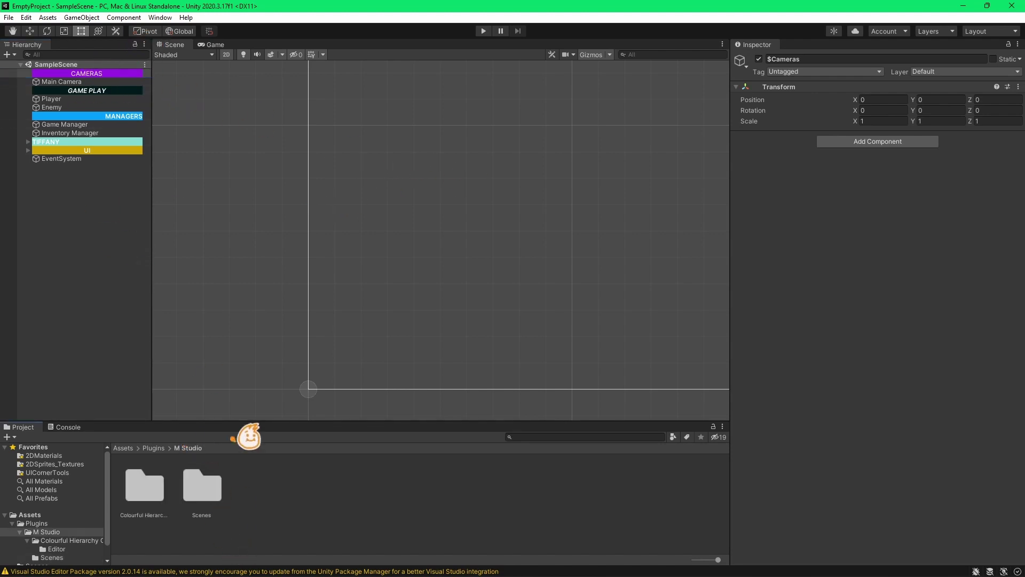
pyautogui.click(132, 479)
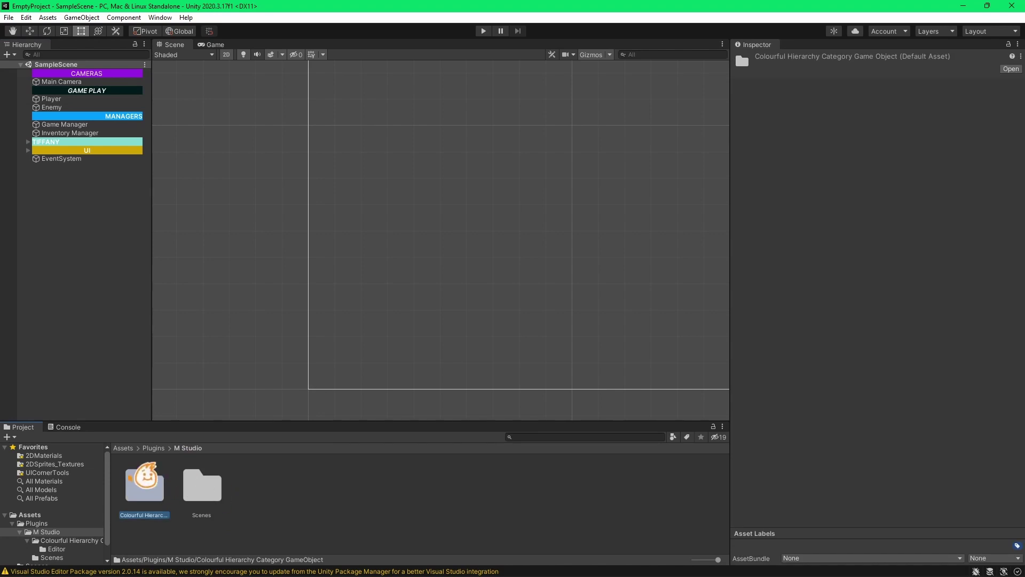
pyautogui.doubleClick(160, 483)
pyautogui.click(205, 485)
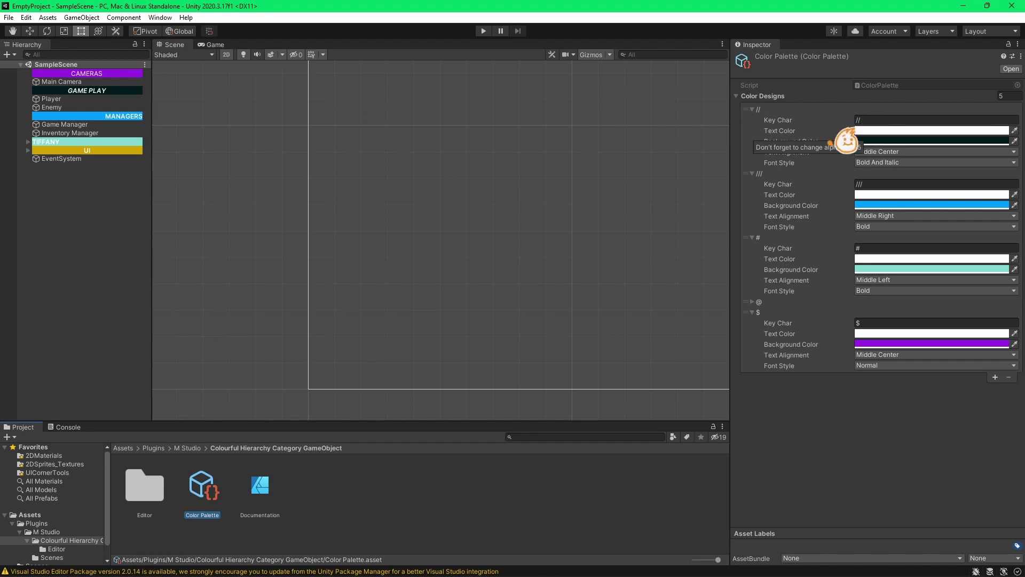
# Step: Compare the name prefixes of the CAMERAS, TIFFANY and GAME PLAY headers with the key characters in the Color Palette asset
pyautogui.click(112, 73)
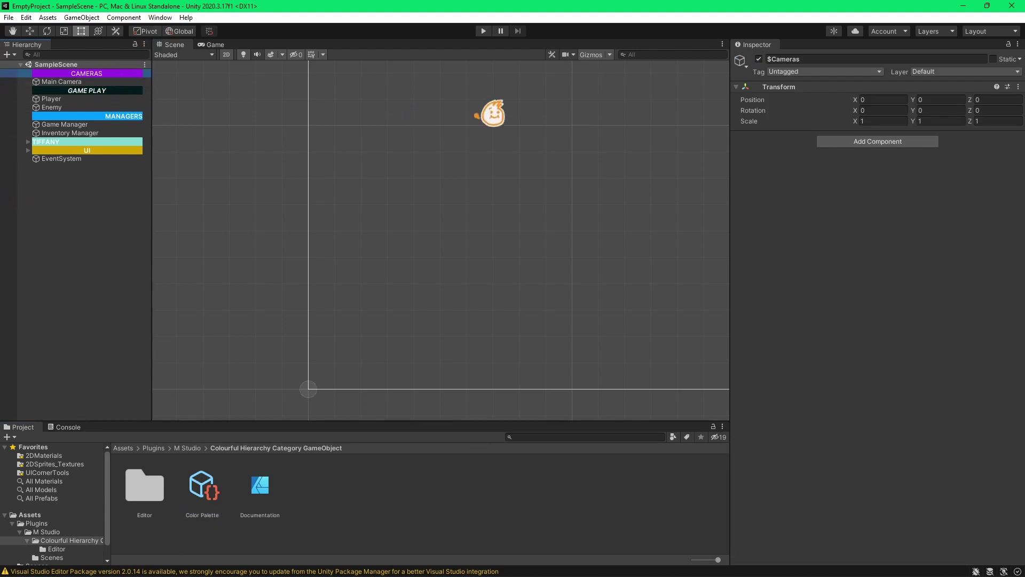
pyautogui.click(825, 57)
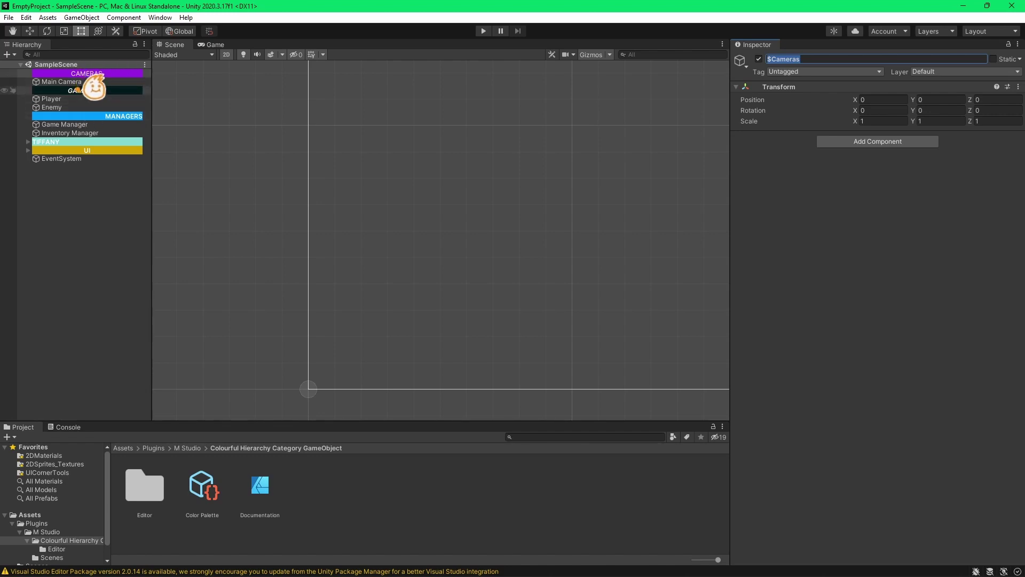
pyautogui.click(206, 480)
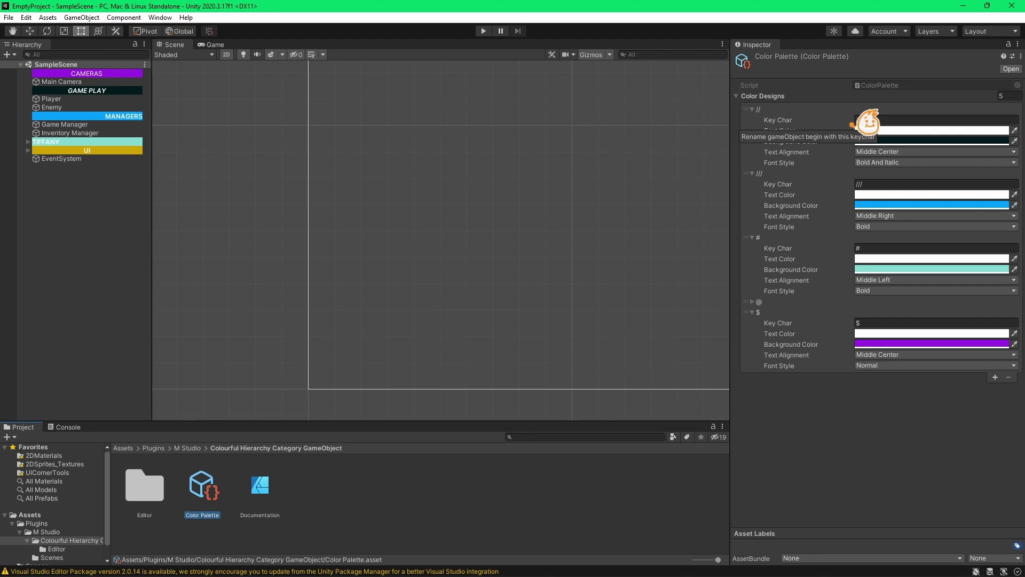
pyautogui.click(897, 119)
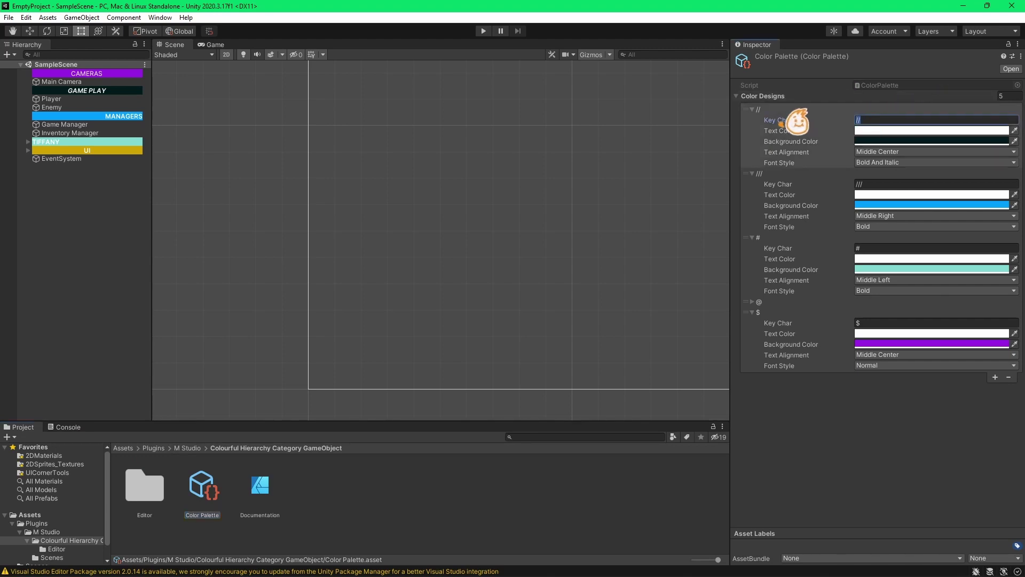
pyautogui.doubleClick(862, 120)
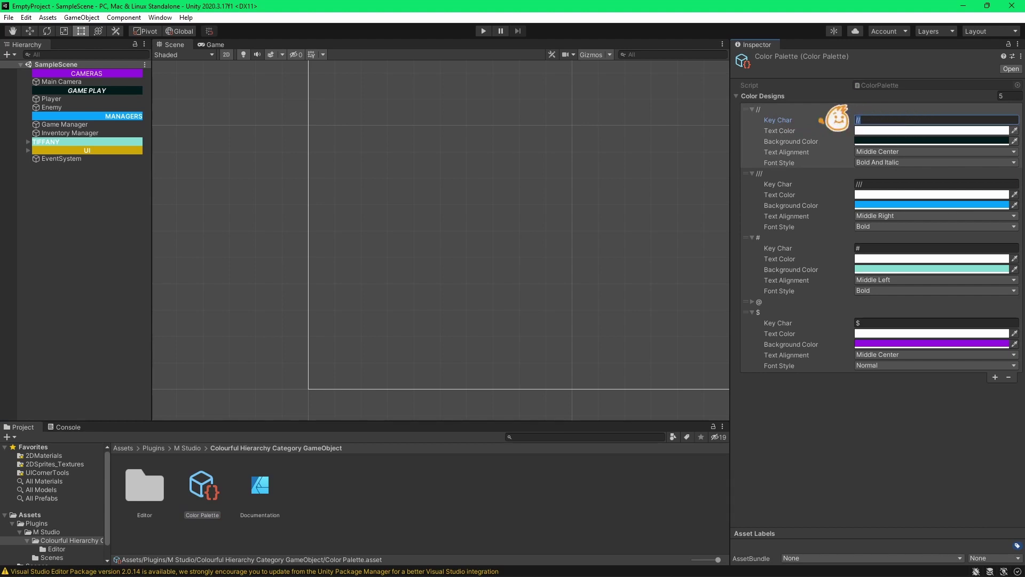
pyautogui.click(129, 141)
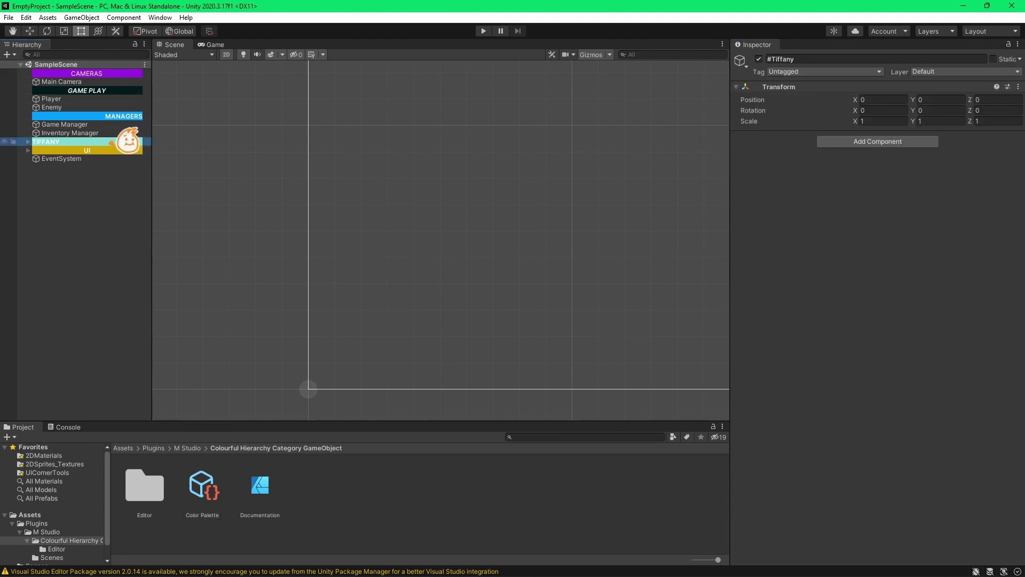
pyautogui.click(124, 90)
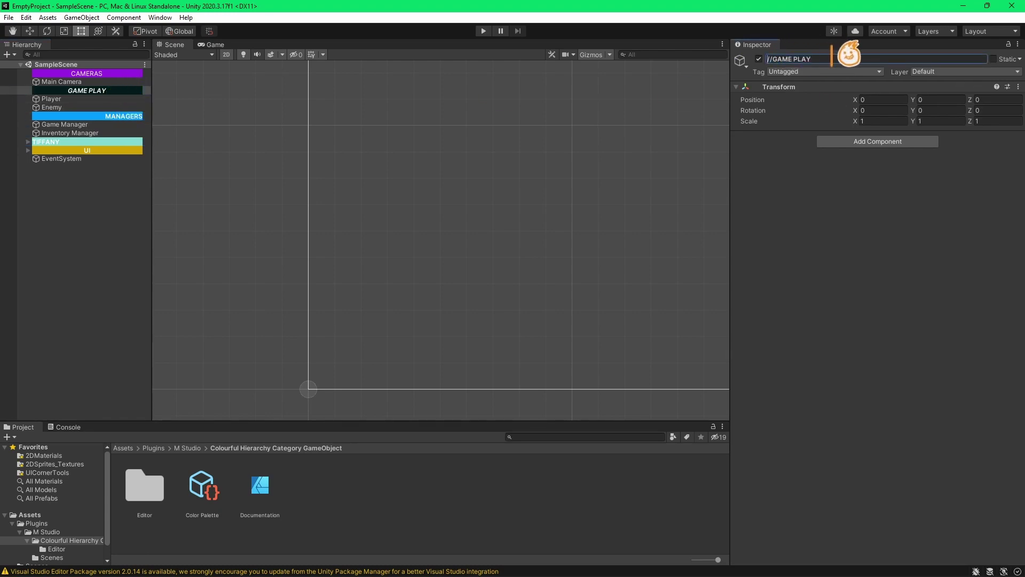
# Step: Rename the Player object to //Player so it takes the // header style
pyautogui.click(113, 99)
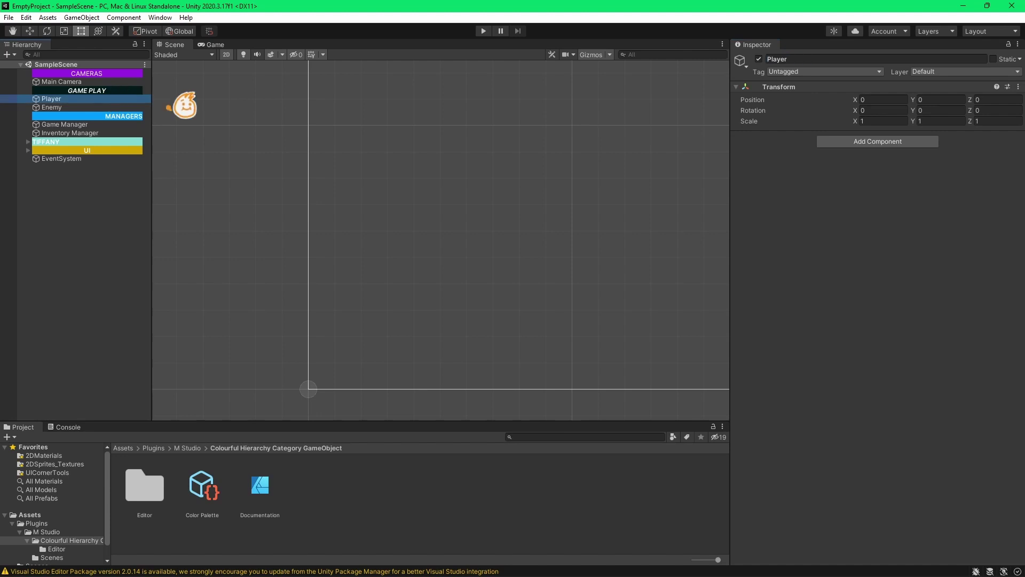
pyautogui.click(828, 58)
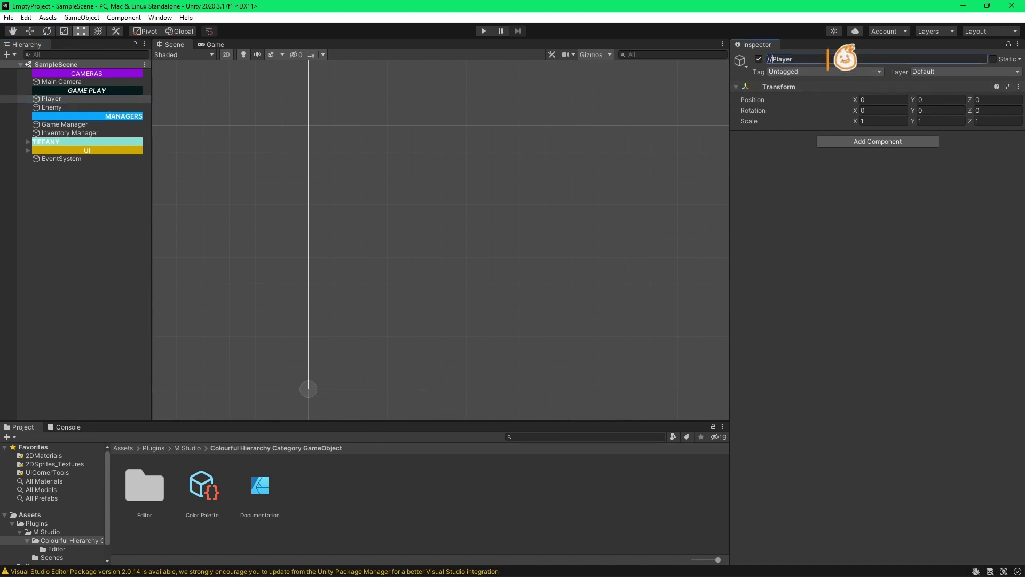
pyautogui.write('//')
pyautogui.click(85, 208)
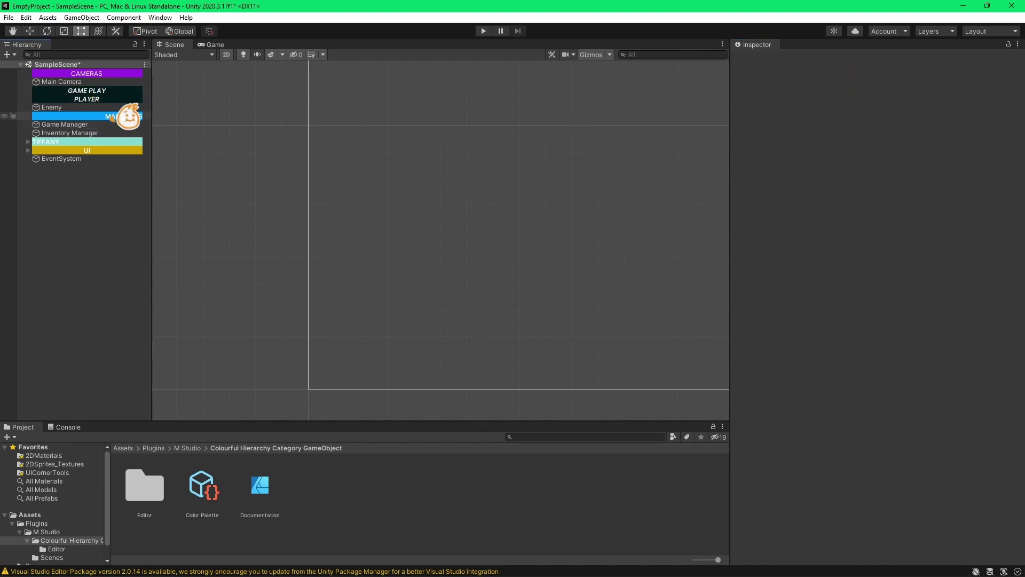
# Step: In the Color Palette asset, expand the @ design and set the // design's background to bright cyan and its text color to red
pyautogui.click(202, 486)
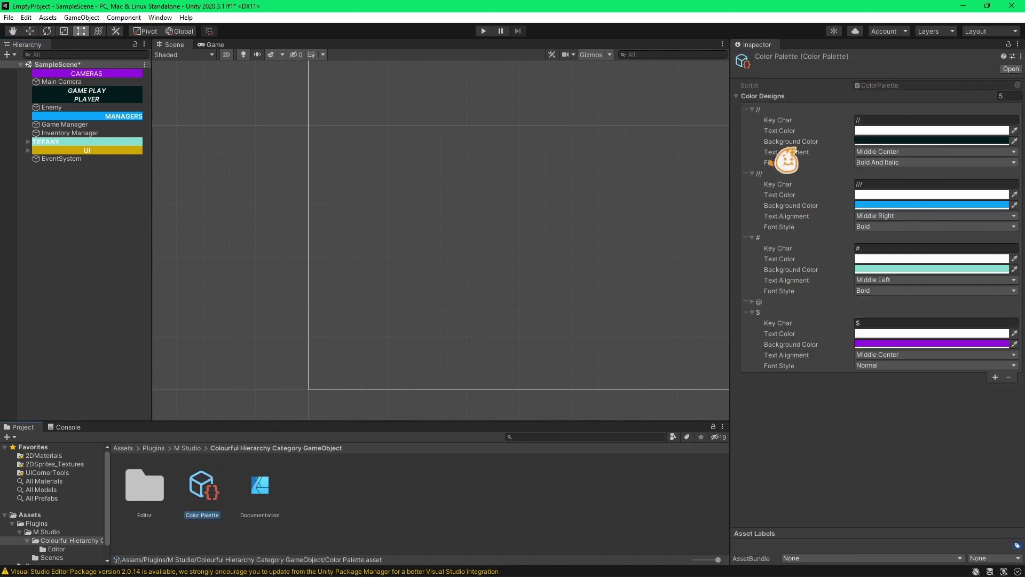
pyautogui.click(753, 301)
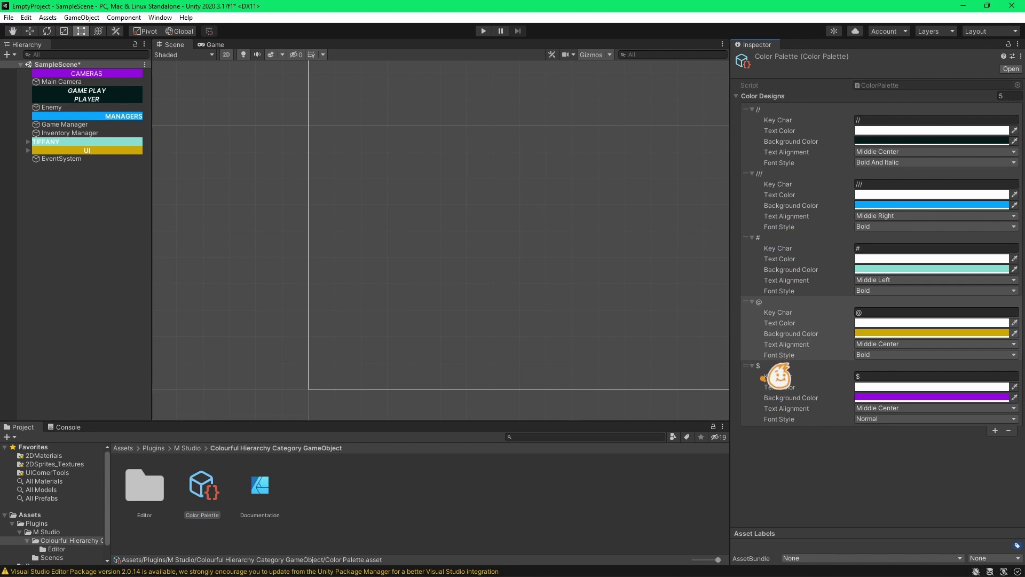
pyautogui.click(902, 141)
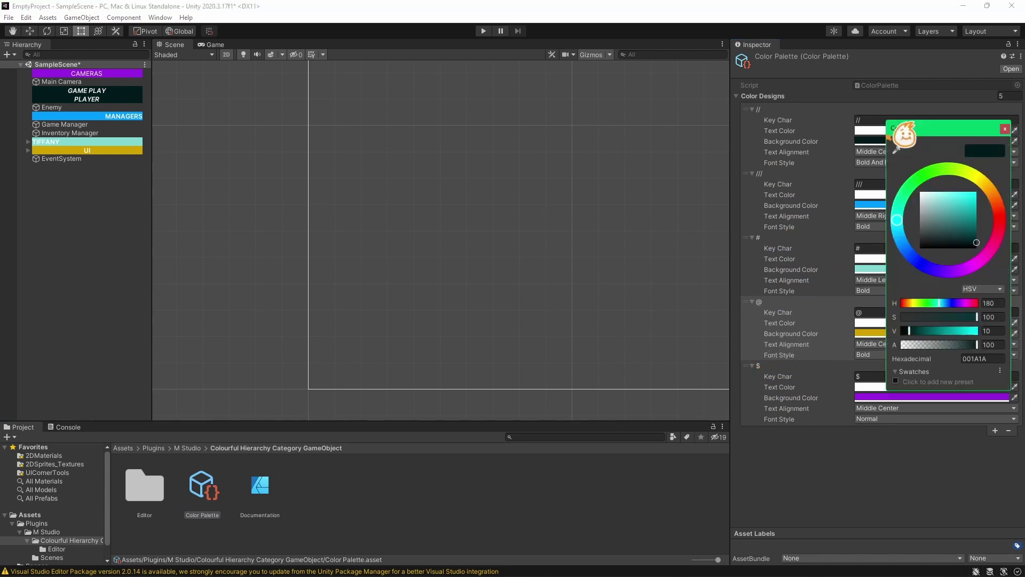
pyautogui.moveTo(970, 229); pyautogui.dragTo(967, 171)
pyautogui.click(867, 130)
pyautogui.click(964, 208)
pyautogui.click(208, 292)
pyautogui.click(213, 483)
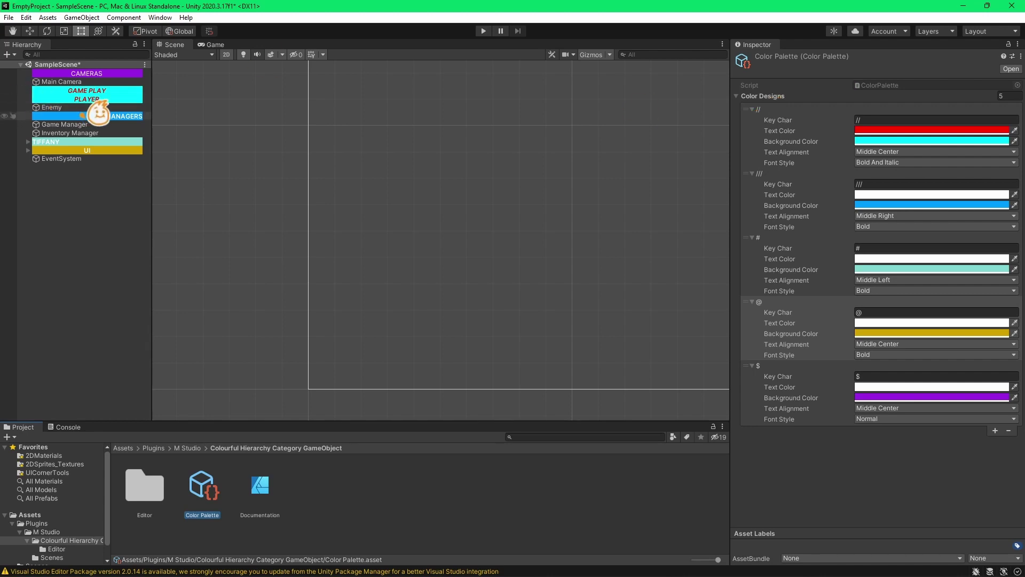
# Step: Widen the hierarchy slightly and compare how the GAME PLAY header and the Main Camera object look when selected
pyautogui.moveTo(150, 87); pyautogui.dragTo(156, 87)
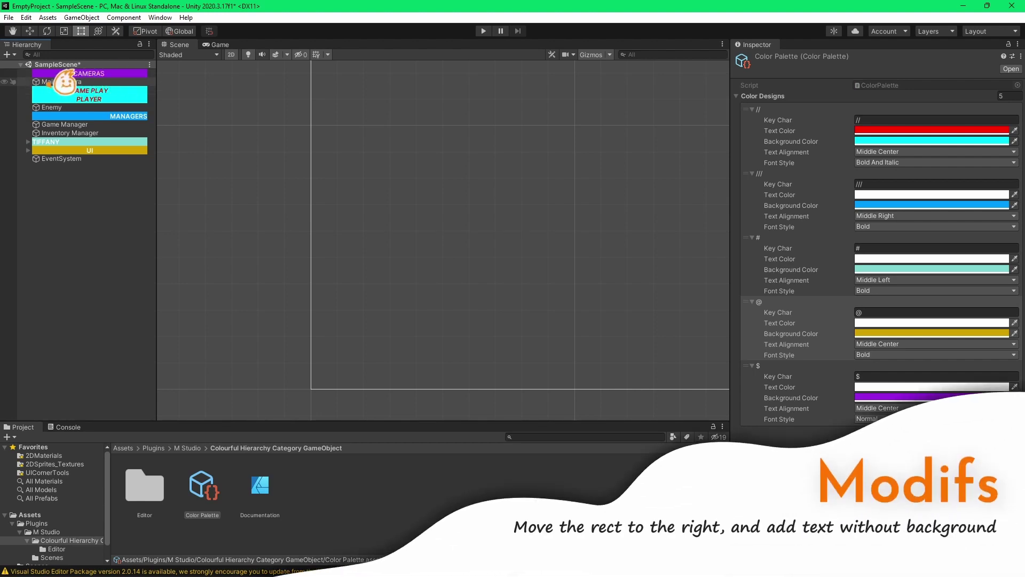
pyautogui.click(75, 94)
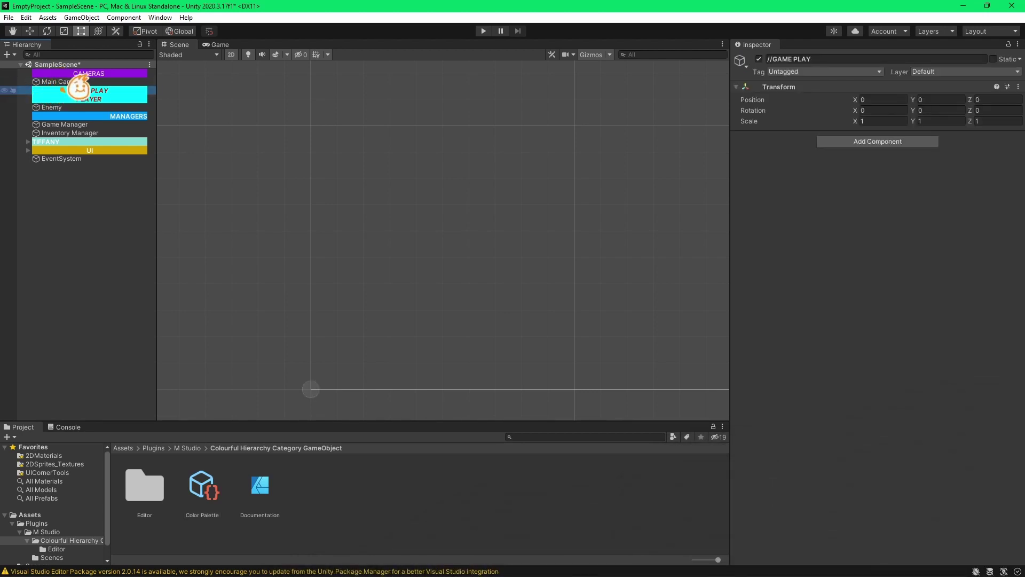
pyautogui.click(111, 81)
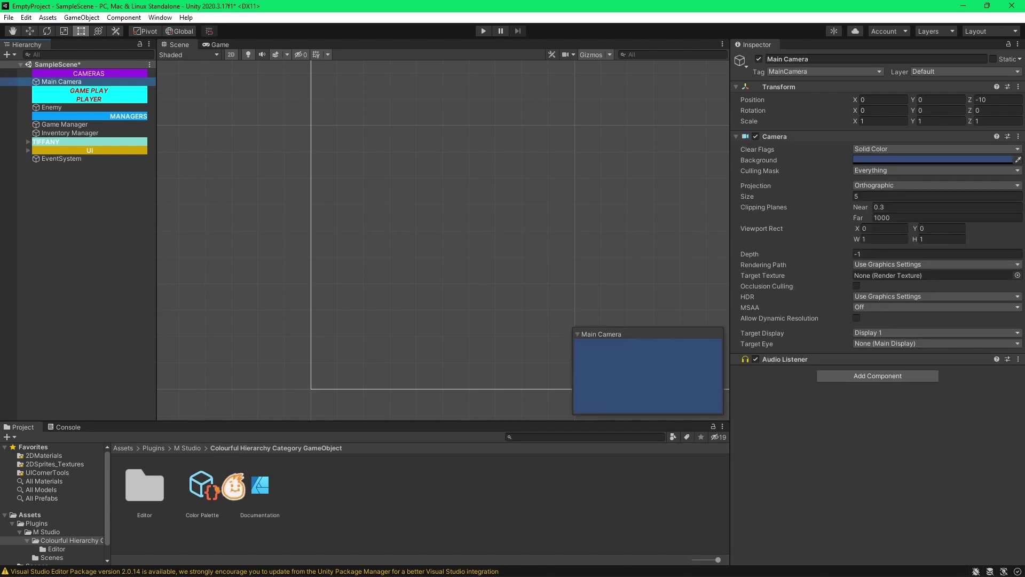
# Step: In the Color Palette asset, set the // design's background alpha to 0 and its text alignment to Upper Left
pyautogui.click(216, 487)
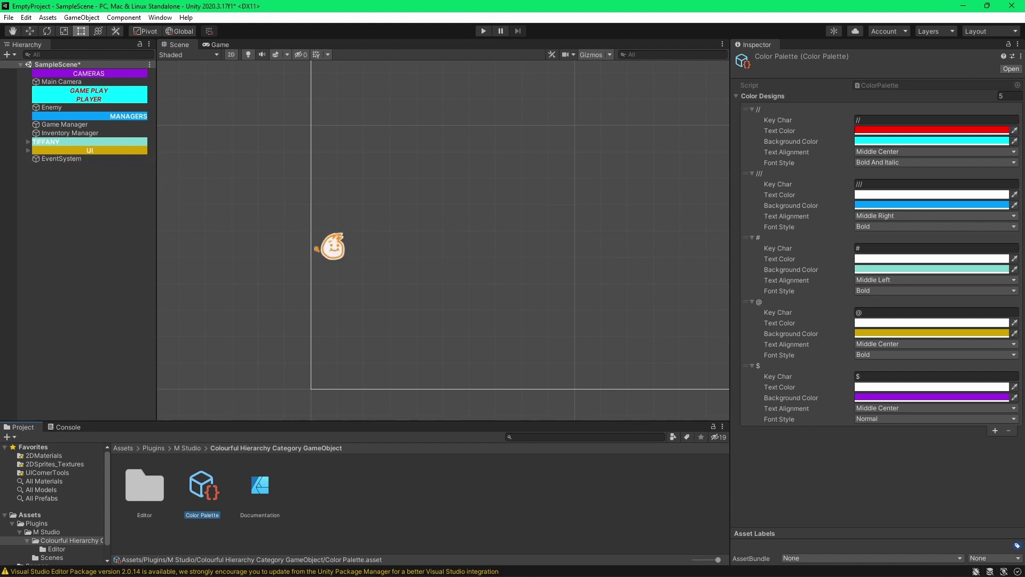
pyautogui.click(910, 141)
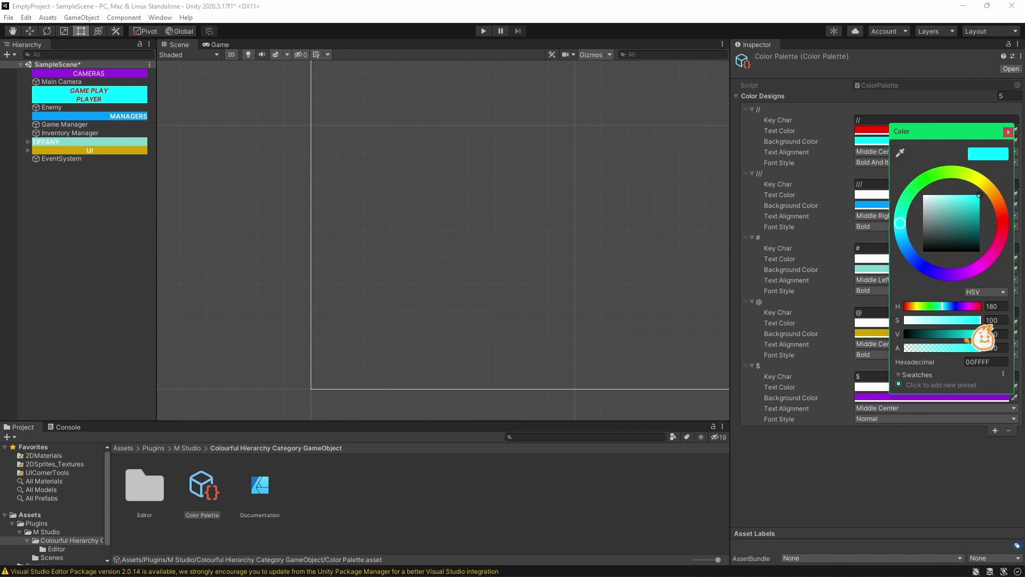
pyautogui.moveTo(976, 348); pyautogui.dragTo(686, 399)
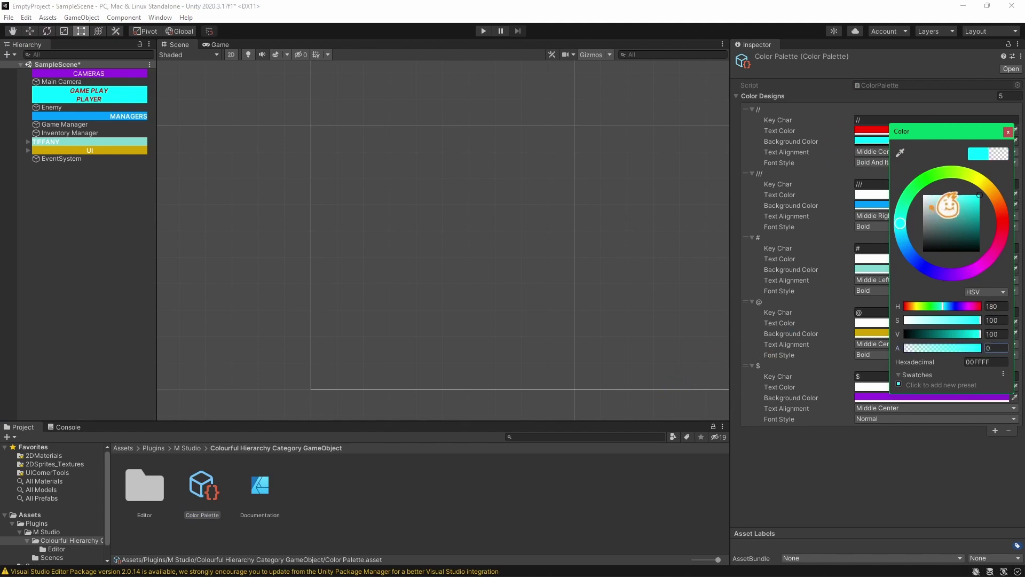
pyautogui.click(1008, 132)
pyautogui.click(907, 152)
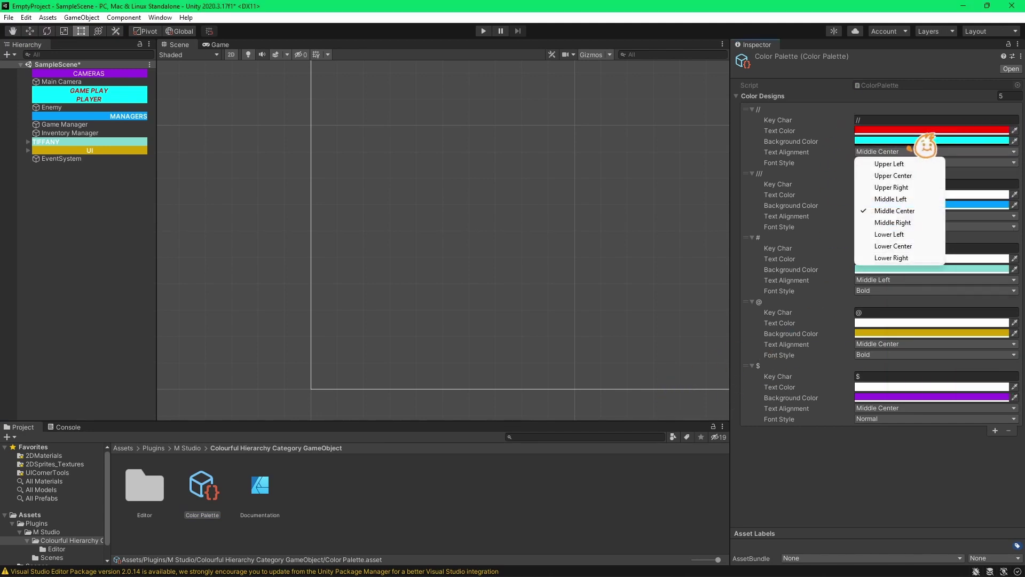
pyautogui.click(913, 164)
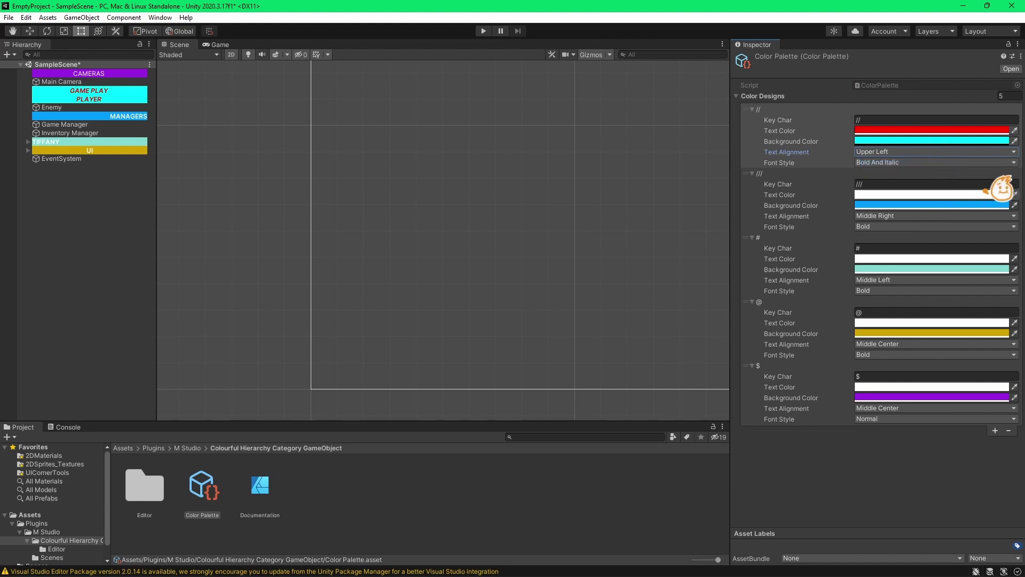
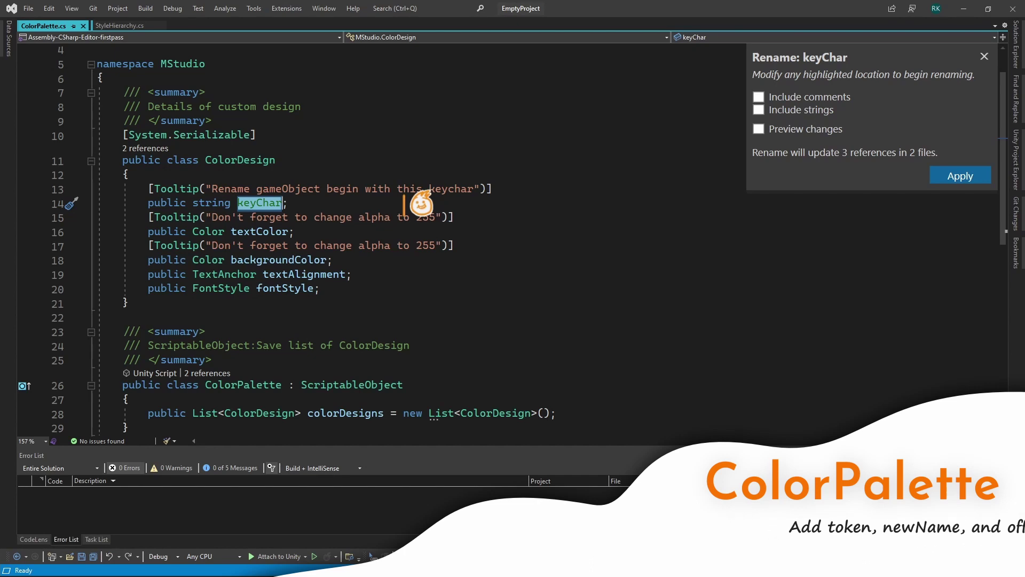
# Step: In ColorPalette.cs, rename the keyChar field to token and delete the three Tooltip attributes from the ColorDesign class
pyautogui.write('token')
pyautogui.press('Return')
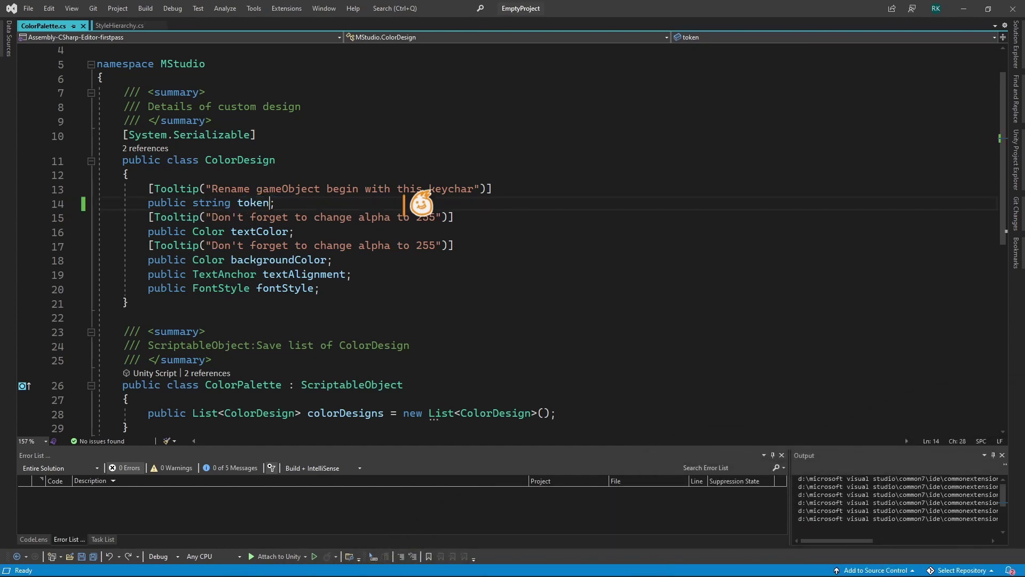
pyautogui.click(510, 189)
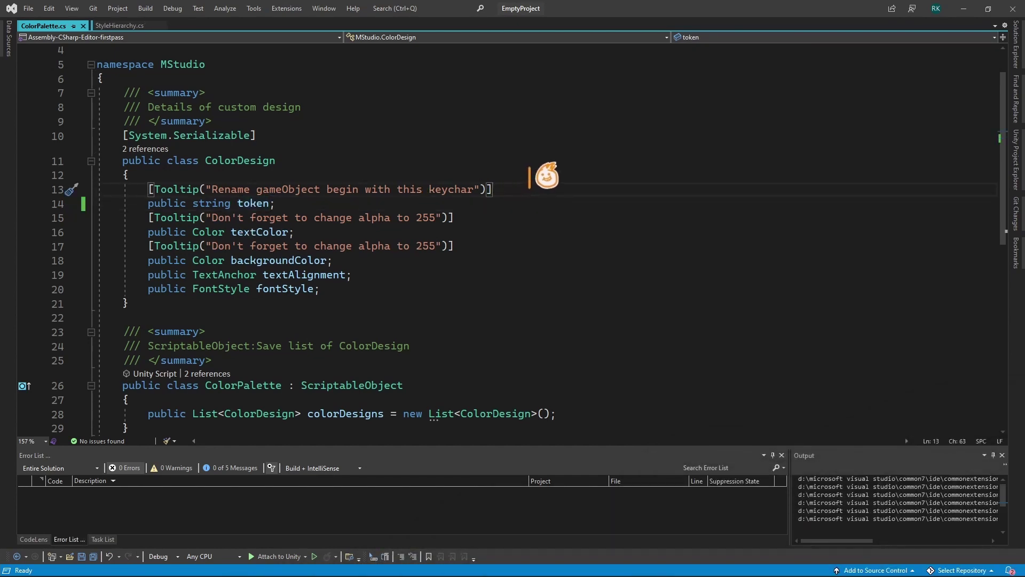
pyautogui.hotkey('ctrl', 'x')
pyautogui.click(475, 203)
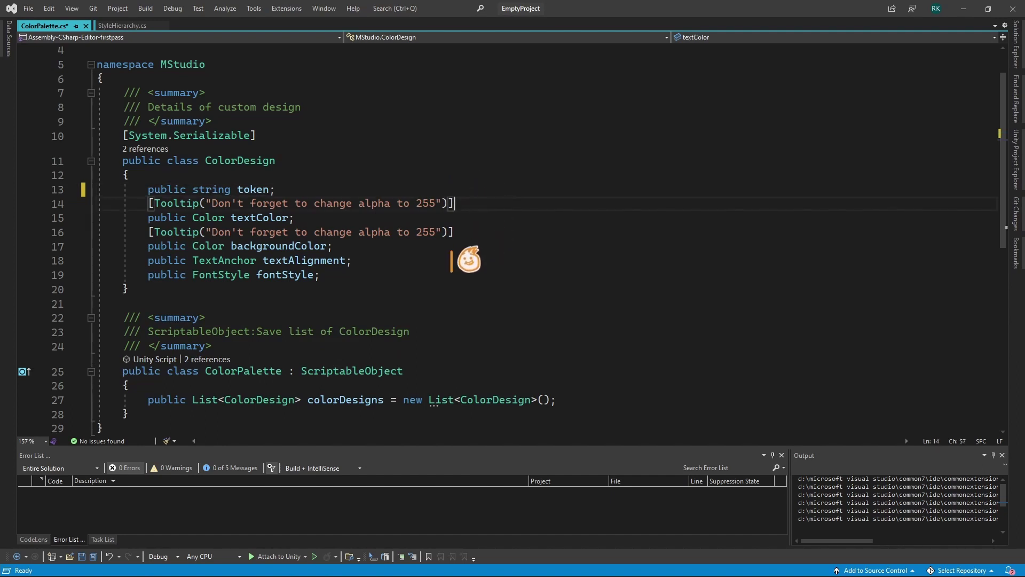
pyautogui.hotkey('ctrl', 'x')
pyautogui.press('Down')
pyautogui.hotkey('ctrl', 'x')
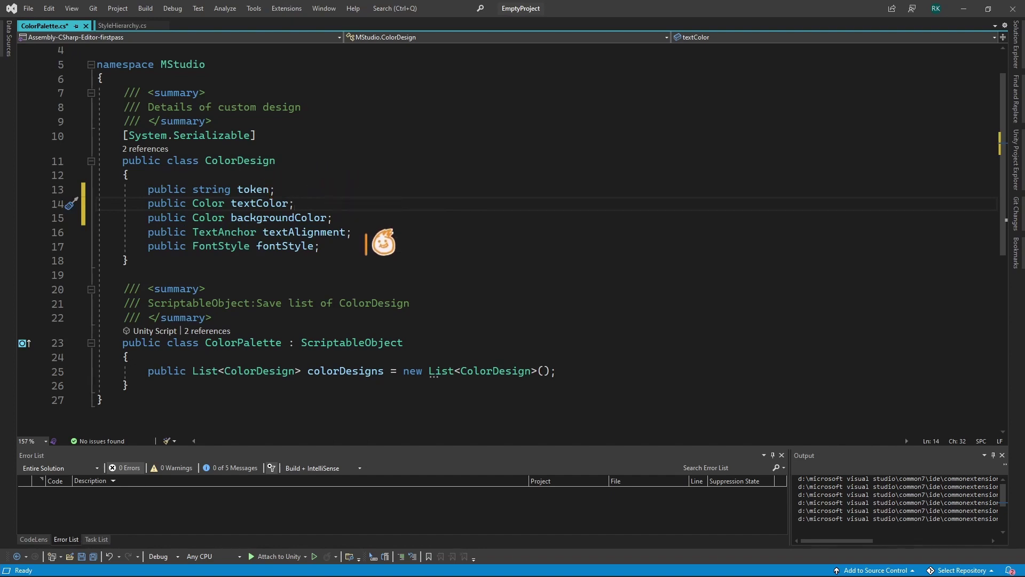
# Step: Add a public string field newName directly below the token field in the ColorDesign class
pyautogui.click(366, 194)
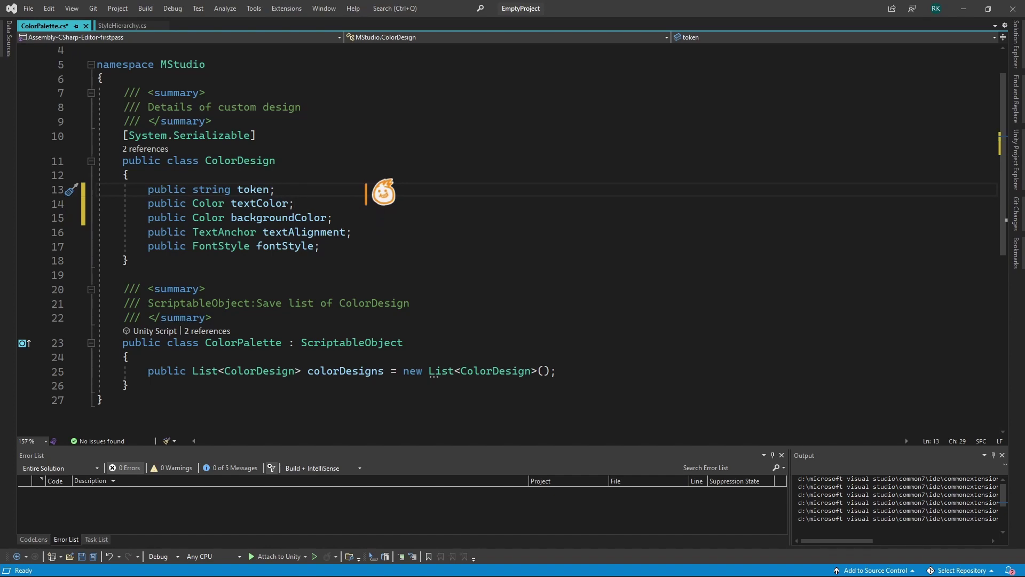
pyautogui.hotkey('ctrl', 'd')
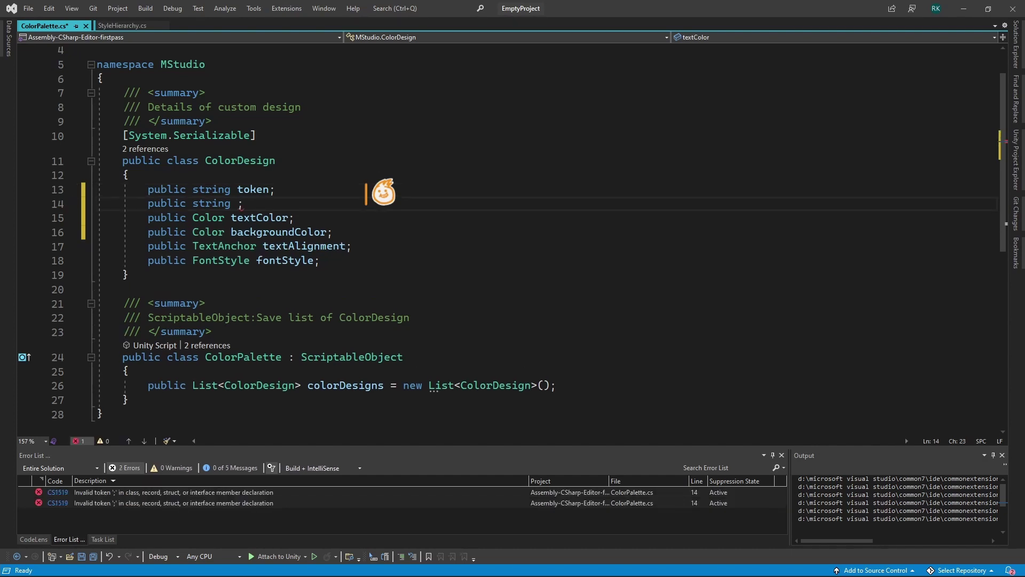
pyautogui.write('newName')
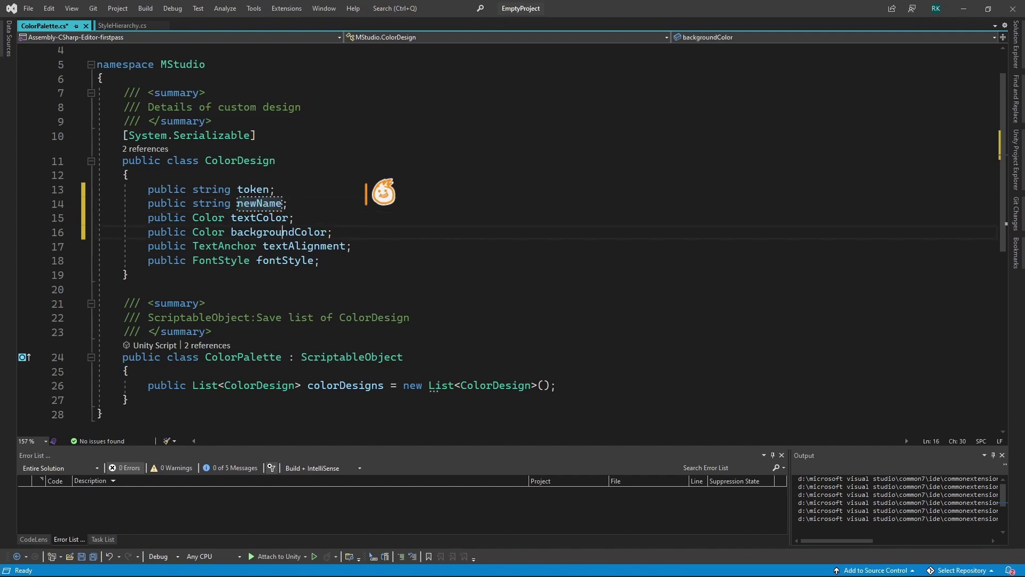
pyautogui.doubleClick(267, 203)
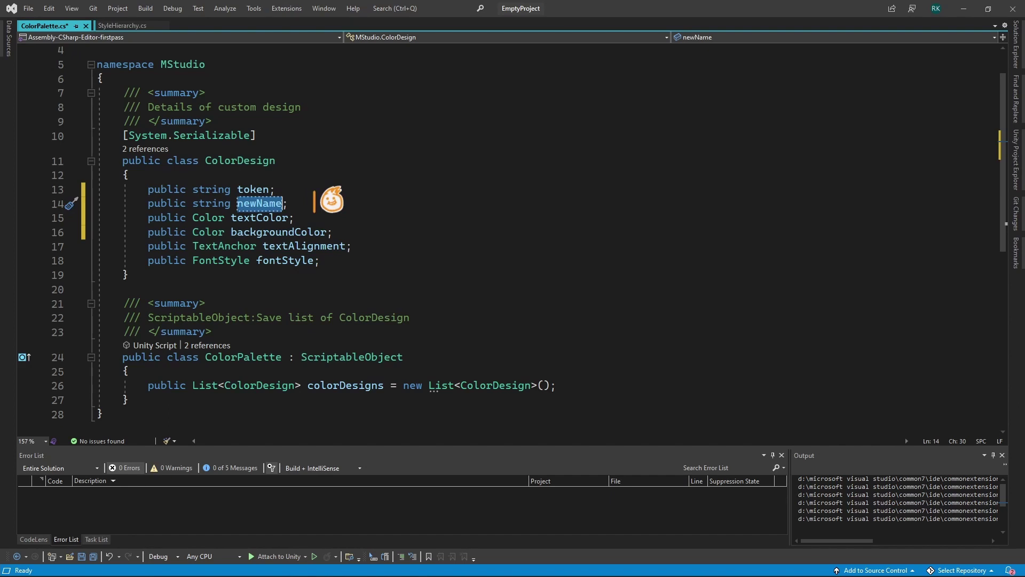
# Step: Copy the textOffset (18, 0) and backgroundRectOffset (16, 0) declarations from Sticky Notes and paste them below fontStyle in ColorDesign, separated by an empty line
pyautogui.click(436, 261)
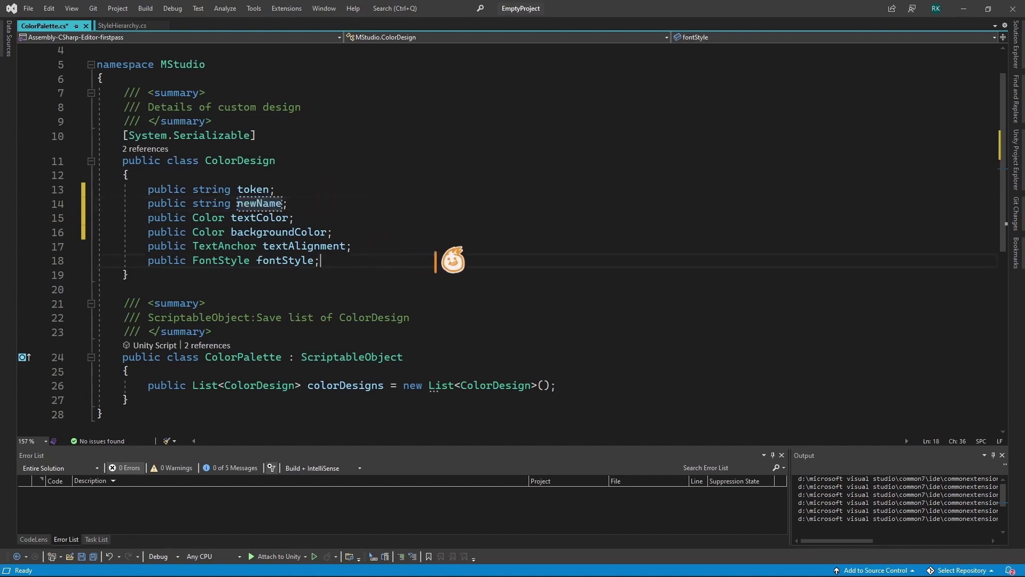
pyautogui.press('Return')
pyautogui.press('Return')
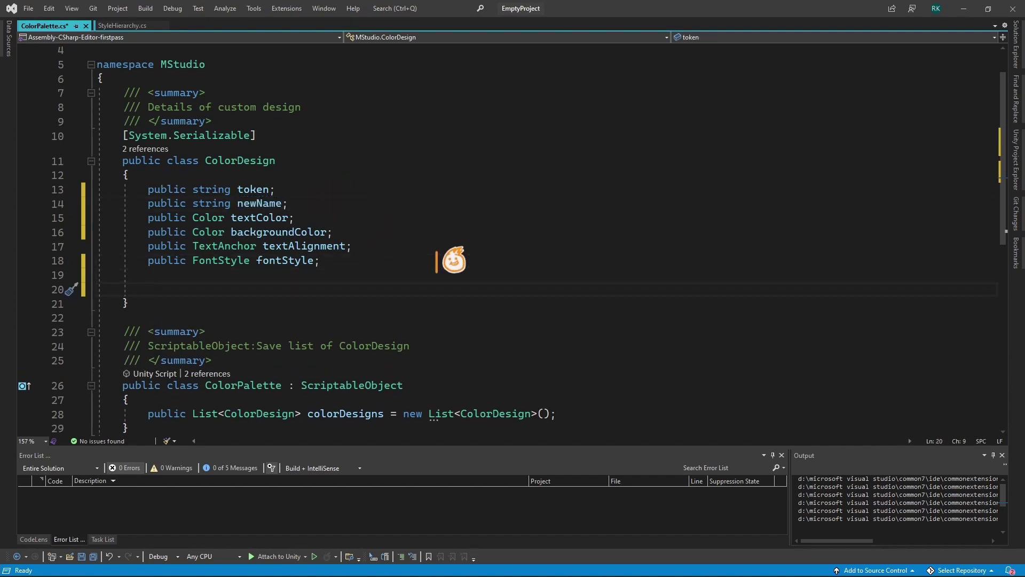
pyautogui.hotkey('alt', 'Tab')
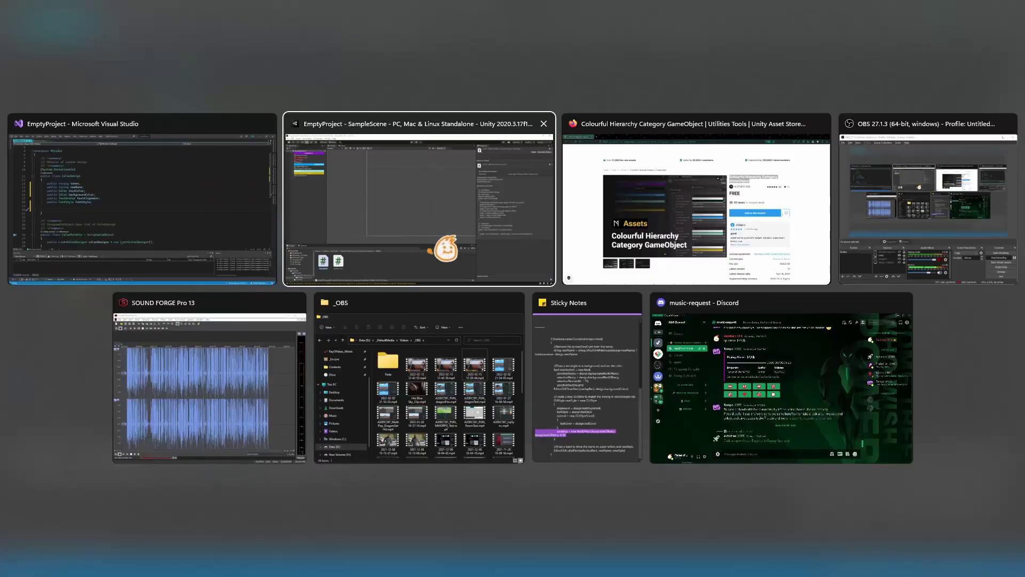
pyautogui.click(588, 363)
pyautogui.scroll(10, 271, 270)
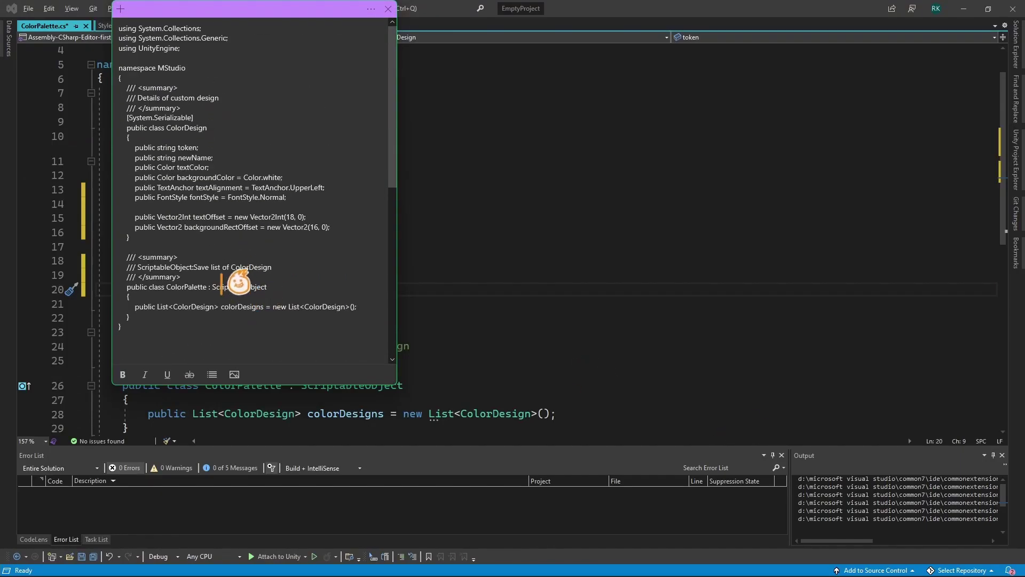
pyautogui.moveTo(330, 227); pyautogui.dragTo(53, 219)
pyautogui.hotkey('ctrl', 'c')
pyautogui.click(456, 248)
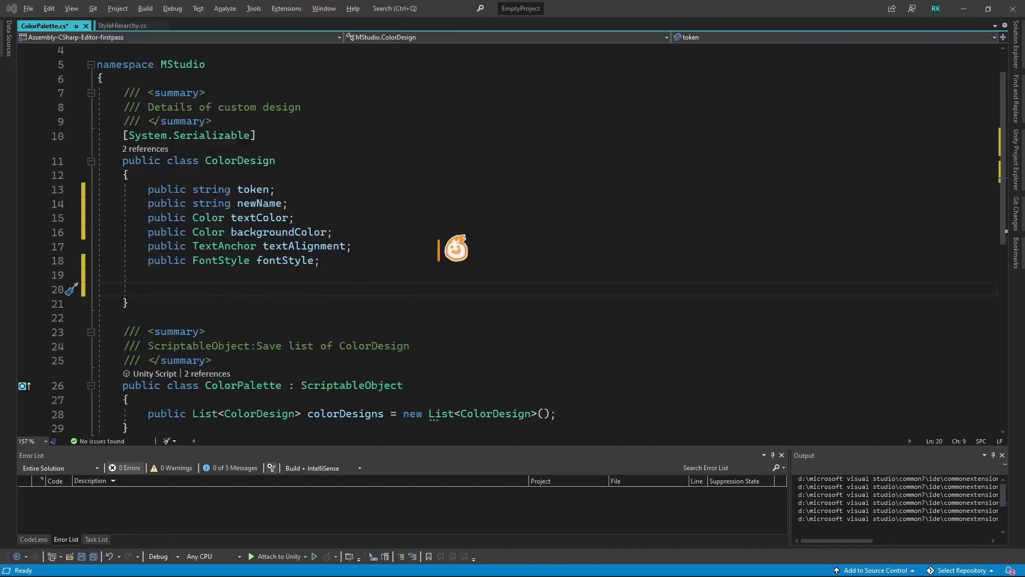
pyautogui.click(230, 289)
pyautogui.hotkey('ctrl', 'v')
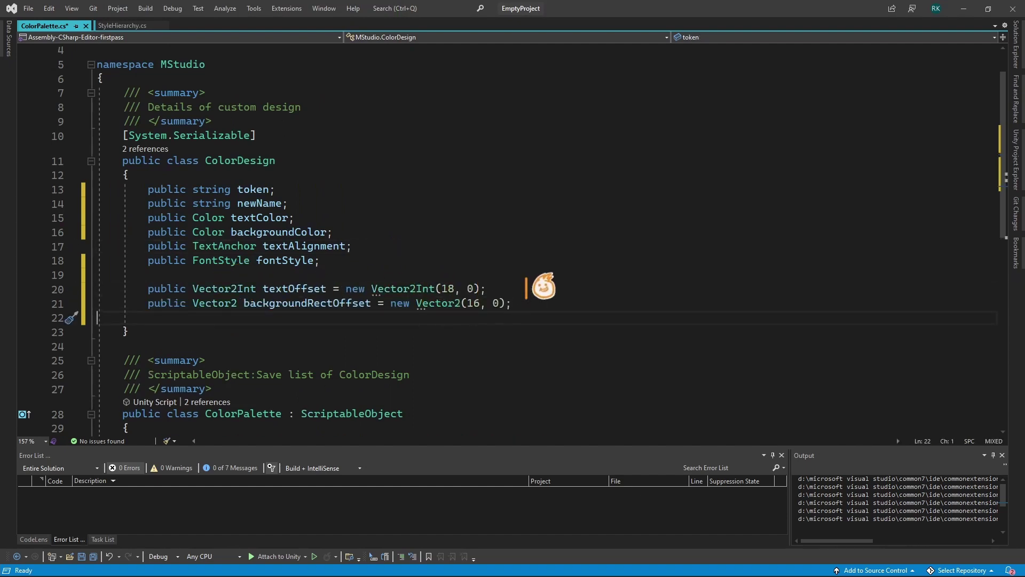
# Step: Delete the blank line between the backgroundRectOffset declaration and the closing brace of ColorDesign
pyautogui.moveTo(441, 288); pyautogui.dragTo(447, 288)
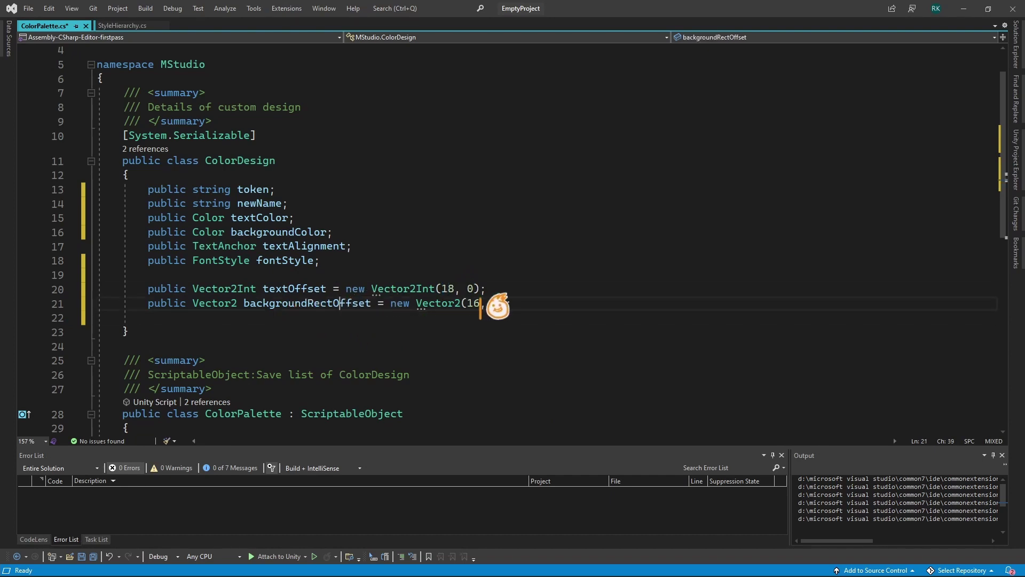
pyautogui.moveTo(468, 303); pyautogui.dragTo(475, 303)
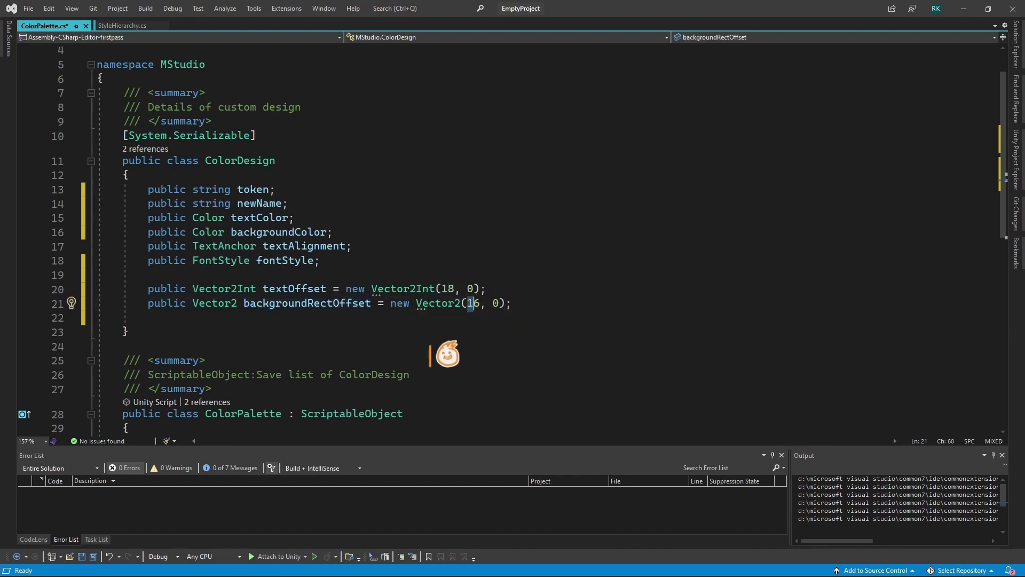
pyautogui.press('Down')
pyautogui.hotkey('ctrl', 'shift', 'l')
# Step: Examine the default x values of the textOffset and backgroundRectOffset vectors in ColorDesign
pyautogui.doubleClick(447, 288)
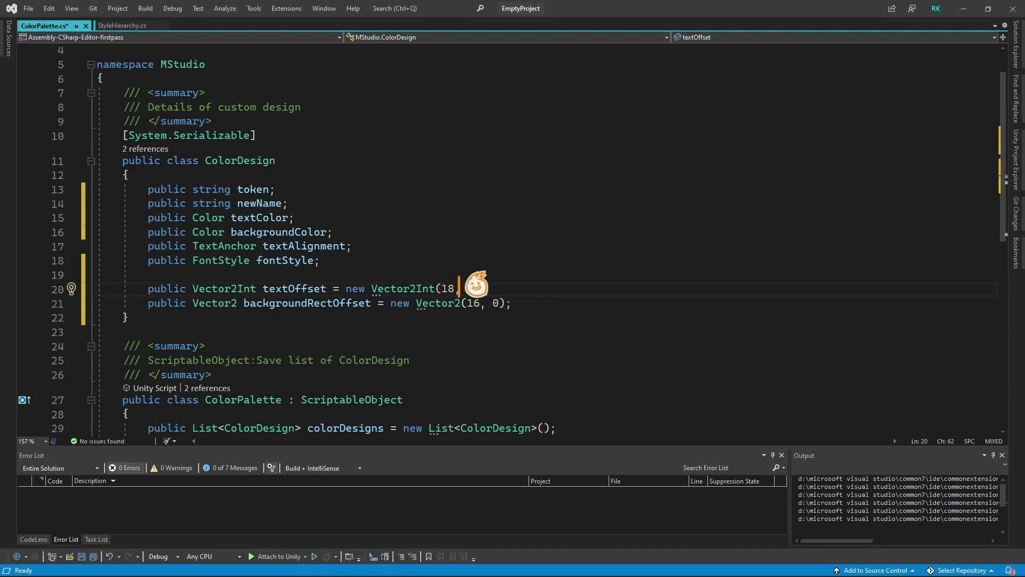
pyautogui.moveTo(442, 288); pyautogui.dragTo(449, 289)
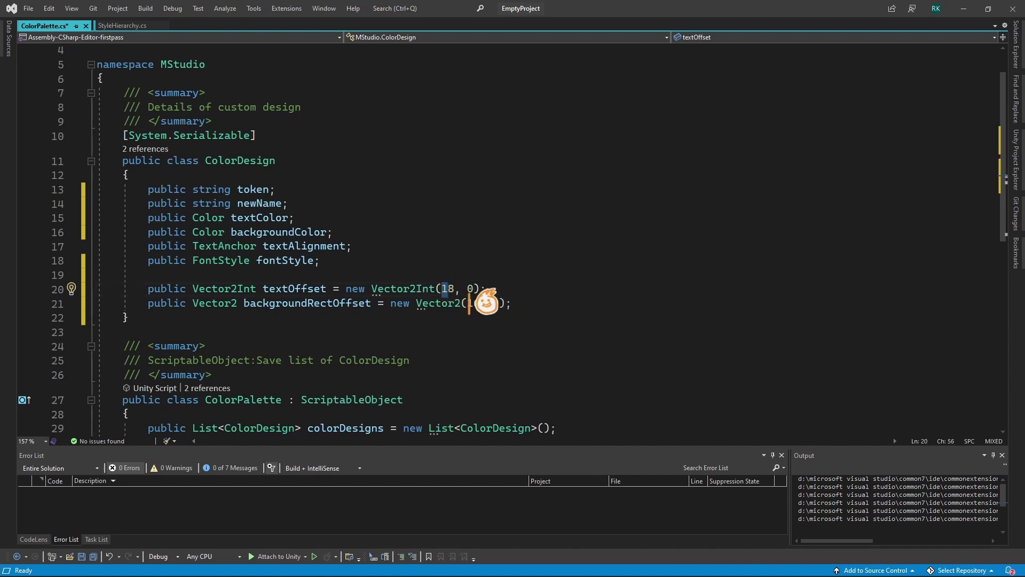
pyautogui.doubleClick(471, 303)
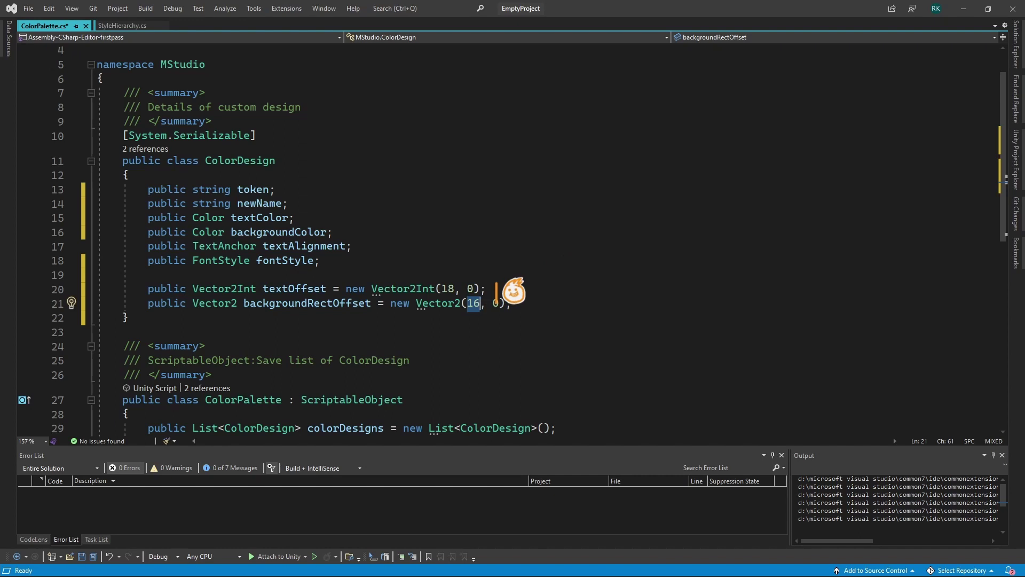
pyautogui.doubleClick(291, 289)
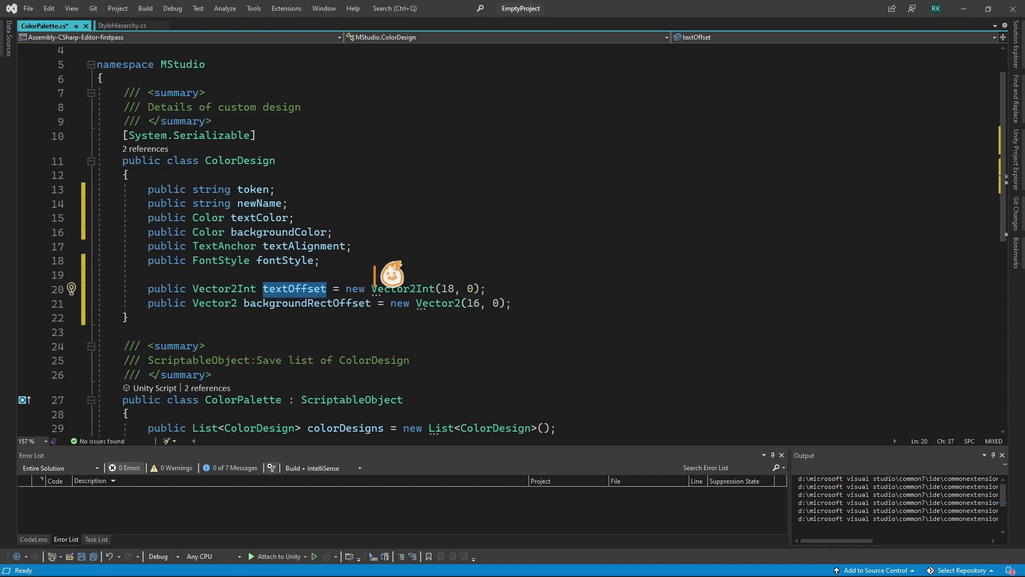
pyautogui.doubleClick(447, 288)
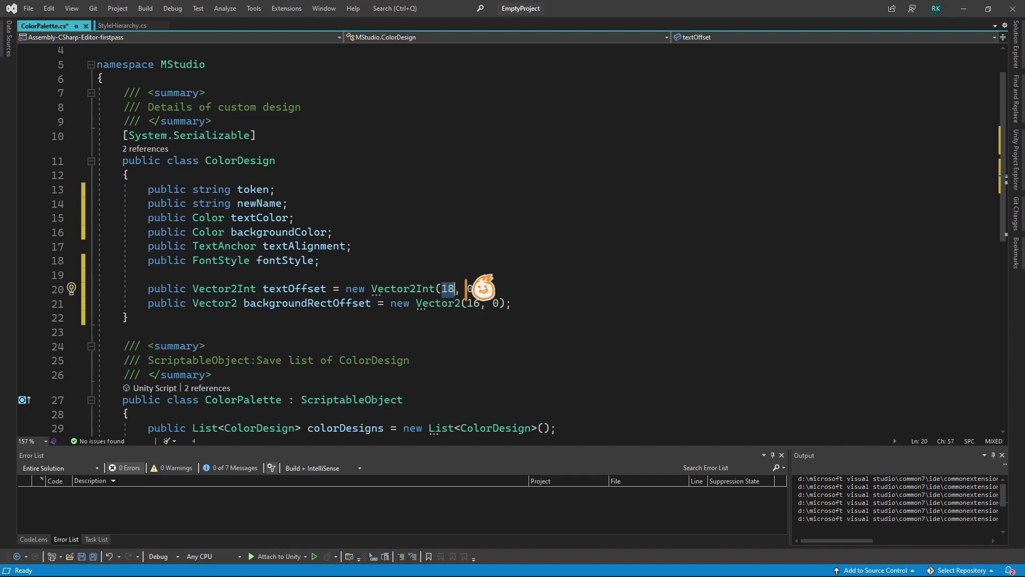
pyautogui.click(346, 217)
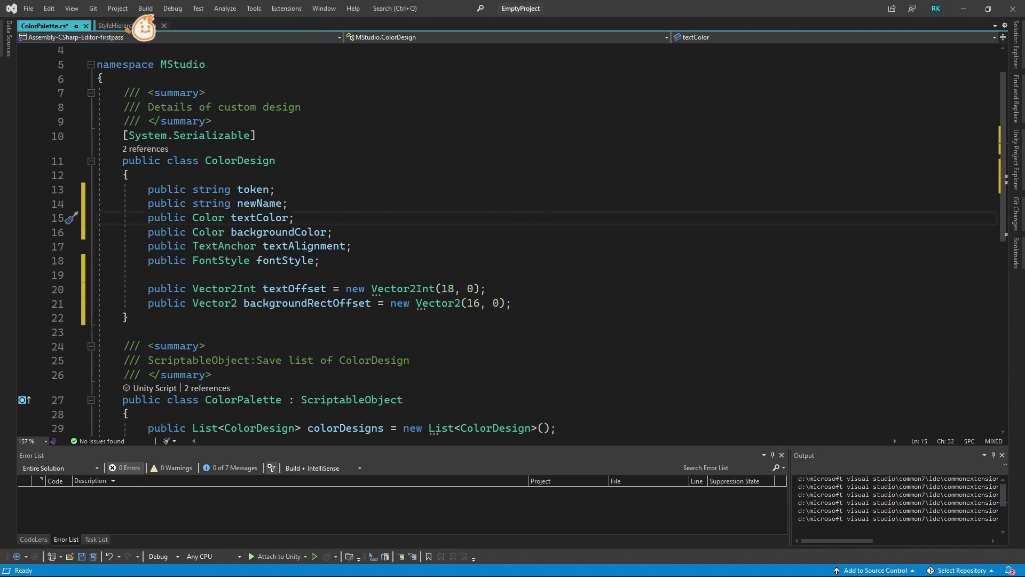
# Step: In StyleHierarchy.cs, review how the constructor gets the palette's path and loads it into colorPalette, comparing it with the ColorPalette.cs class
pyautogui.click(140, 25)
pyautogui.scroll(5, 368, 229)
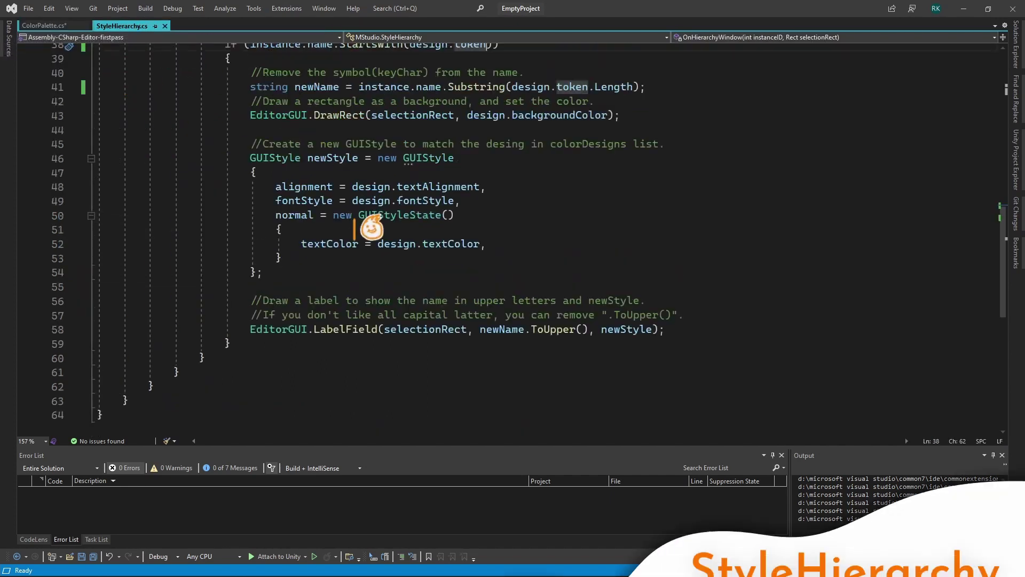
pyautogui.scroll(8, 375, 232)
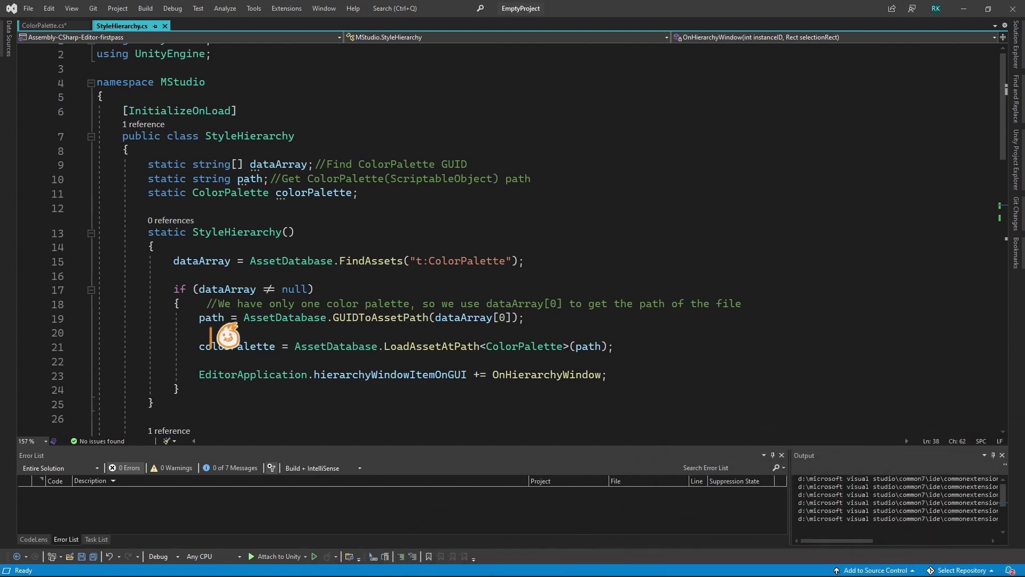
pyautogui.doubleClick(255, 346)
pyautogui.click(44, 25)
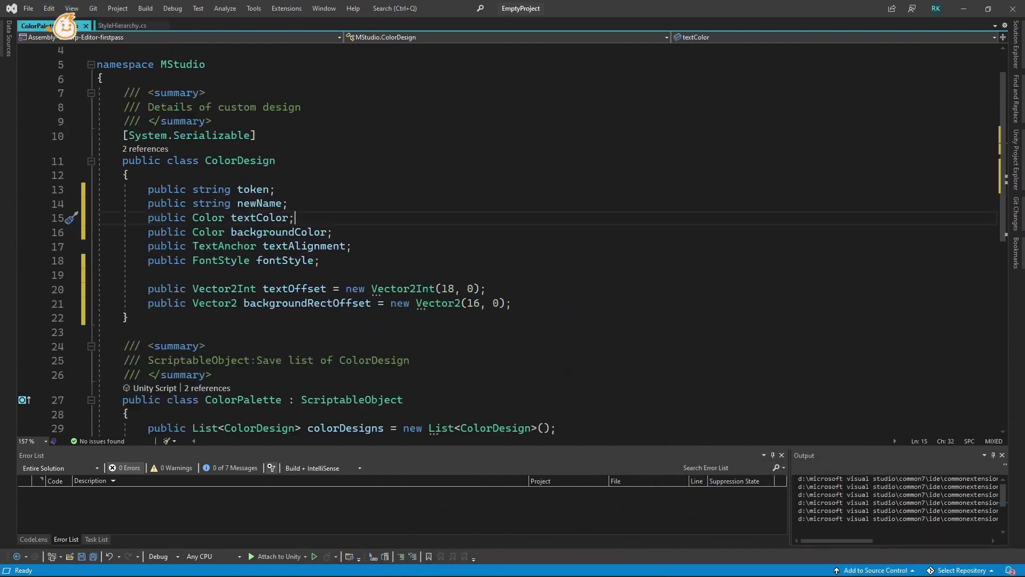
pyautogui.scroll(-3, 469, 259)
pyautogui.scroll(2, 430, 239)
pyautogui.hotkey('ctrl', 'Tab')
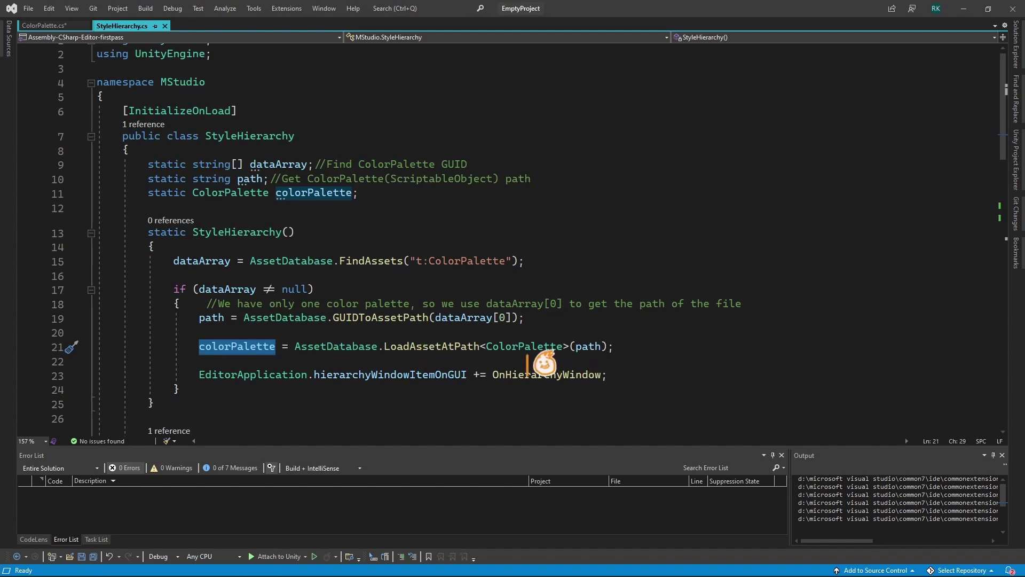
pyautogui.doubleClick(505, 317)
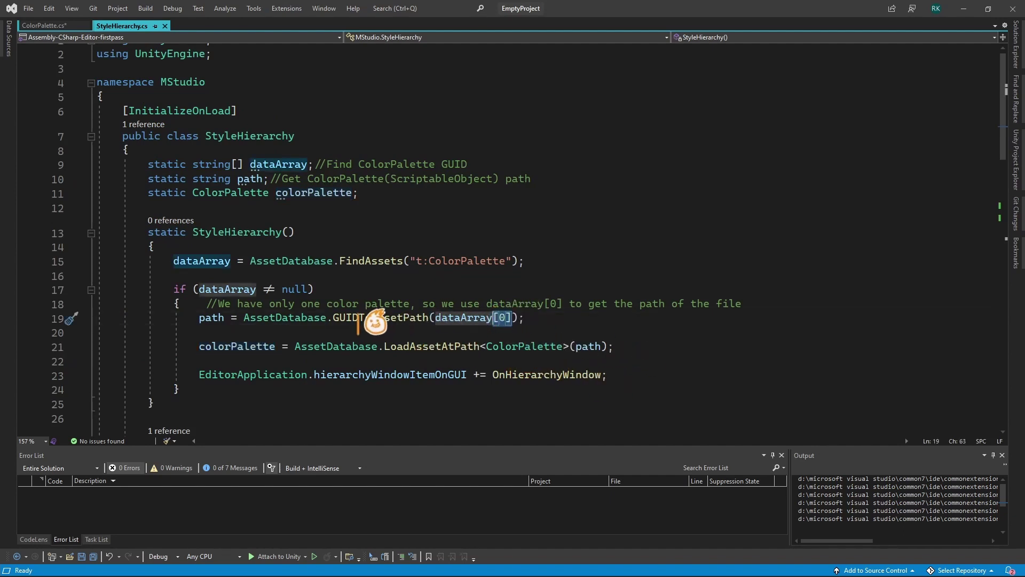
pyautogui.scroll(-2, 421, 299)
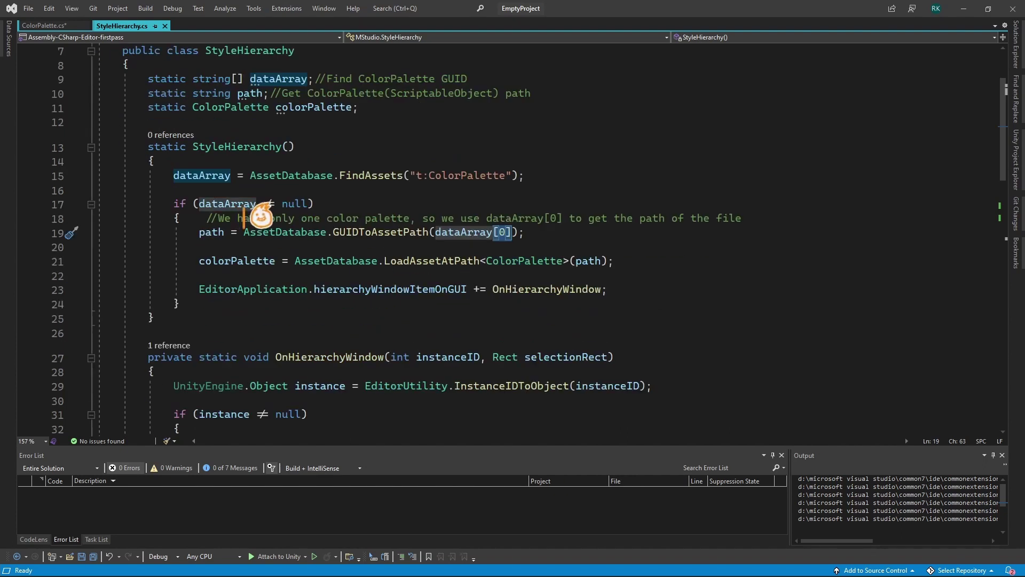
pyautogui.click(225, 231)
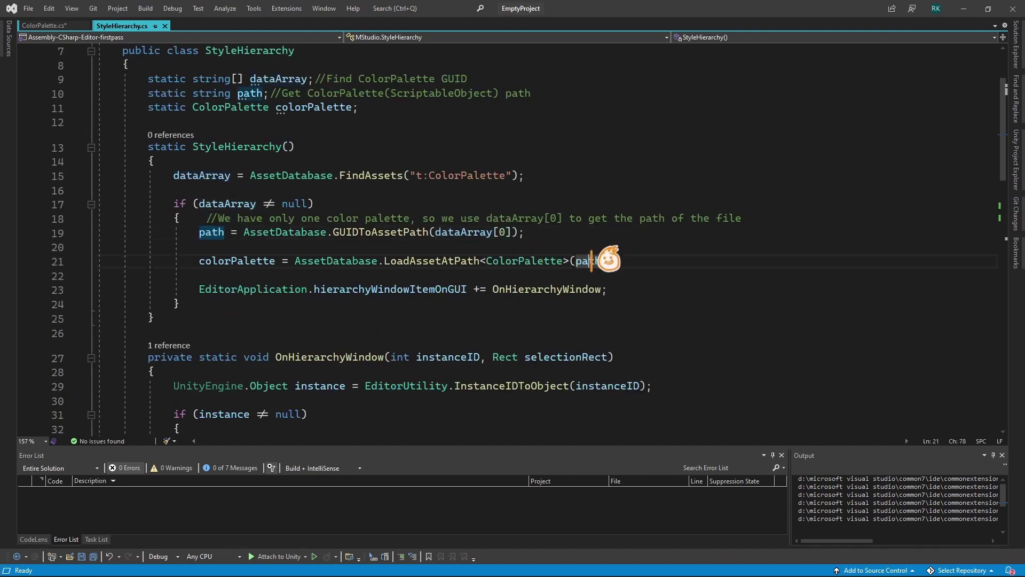
# Step: Examine how colorPalette is loaded from path in the StyleHierarchy constructor and where the colorDesigns loop uses it
pyautogui.doubleClick(539, 261)
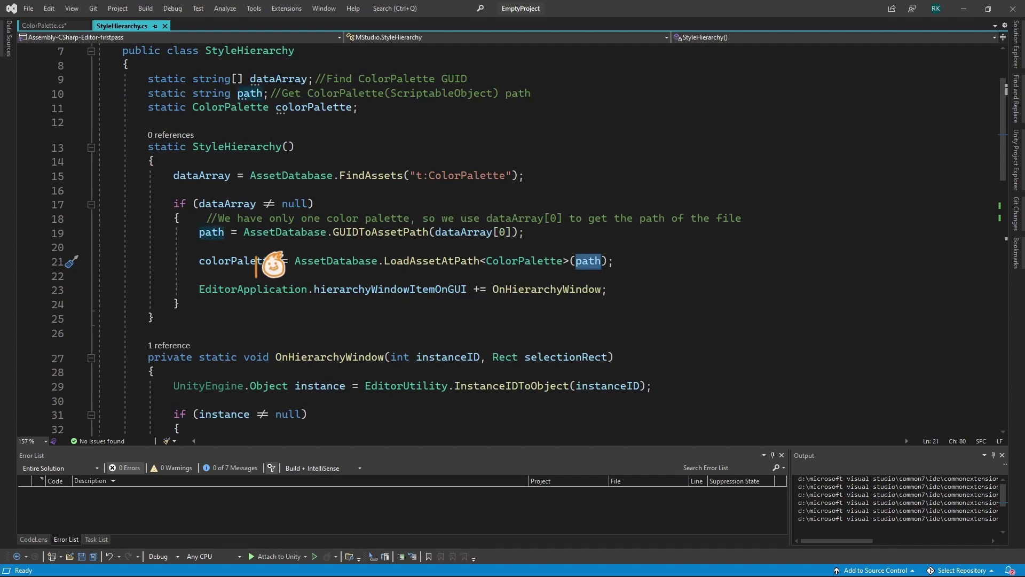
pyautogui.doubleClick(250, 260)
pyautogui.scroll(-5, 431, 310)
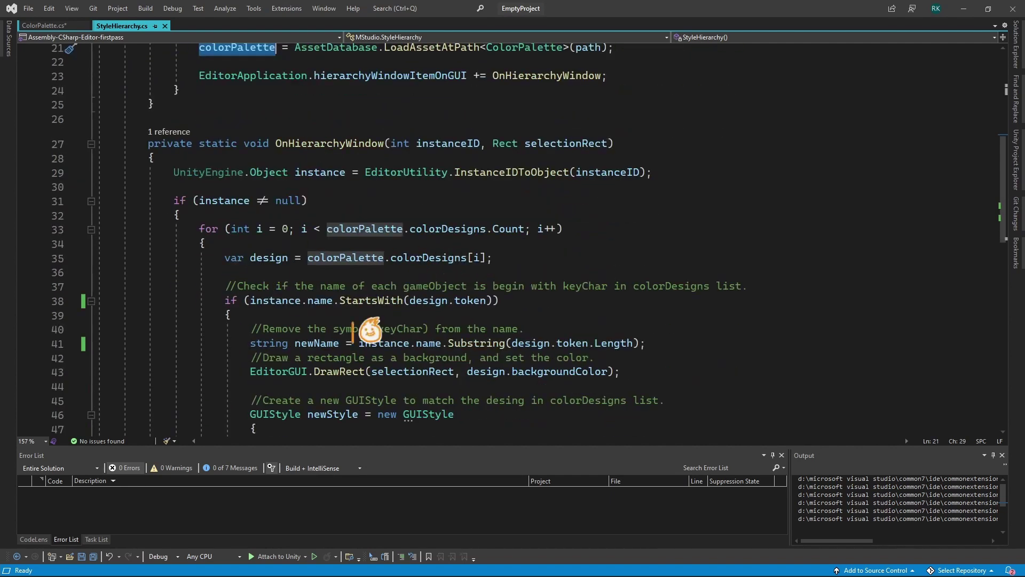
pyautogui.click(356, 258)
pyautogui.scroll(5, 357, 257)
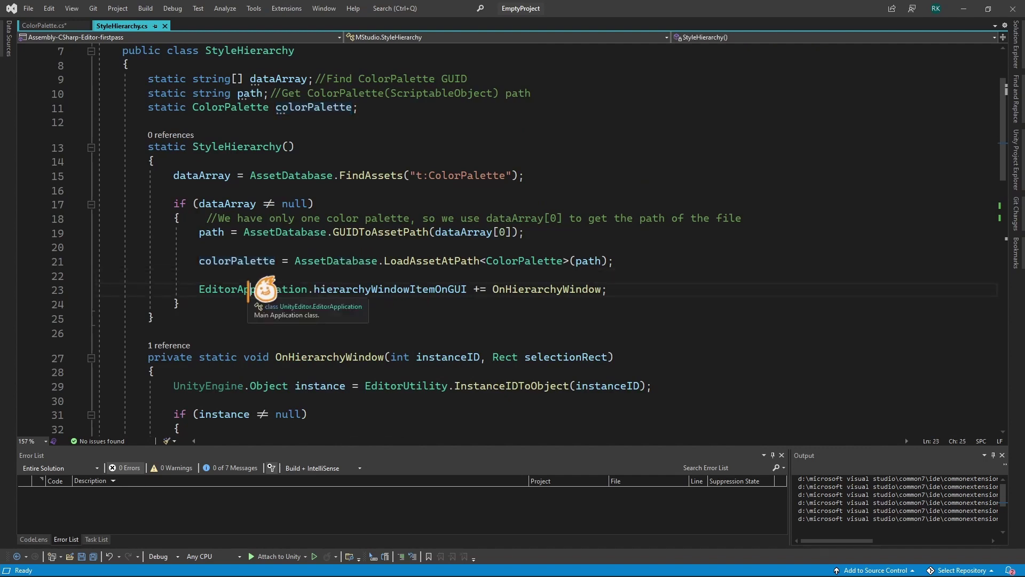
# Step: Examine the EditorApplication.hierarchyWindowItemOnGUI subscription in the constructor and trace it to the OnHierarchyWindow method
pyautogui.click(251, 289)
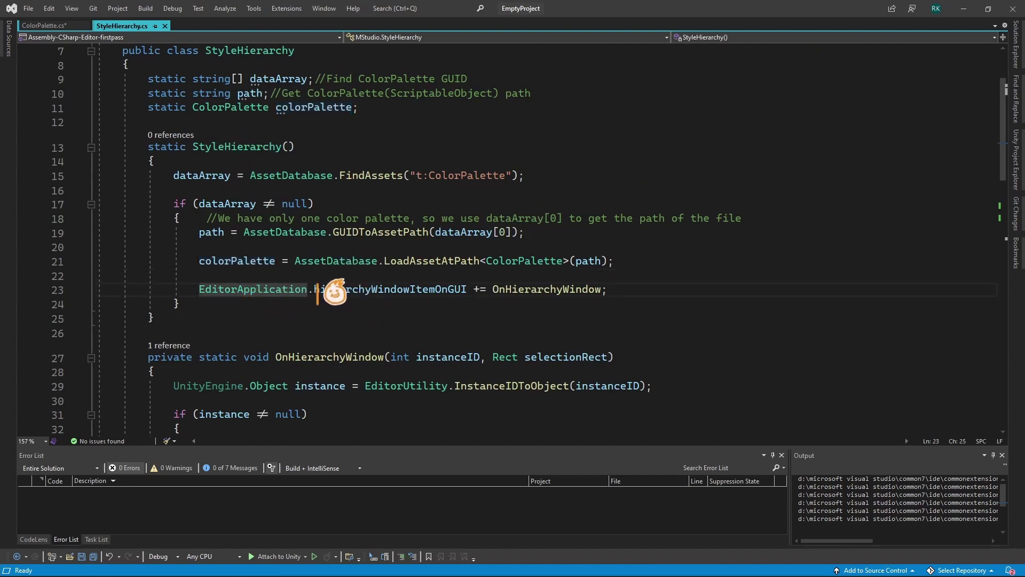
pyautogui.doubleClick(266, 287)
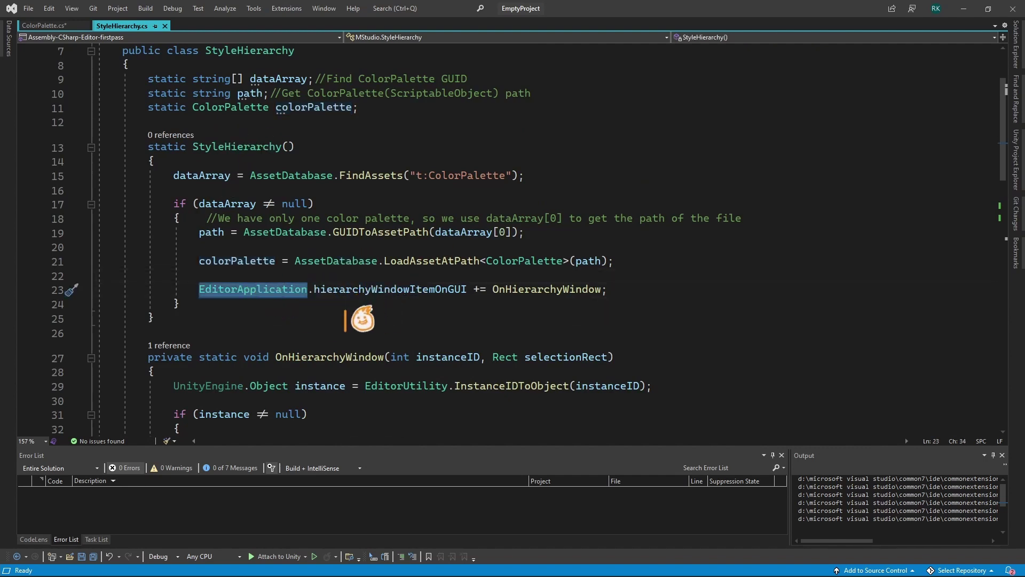
pyautogui.click(363, 289)
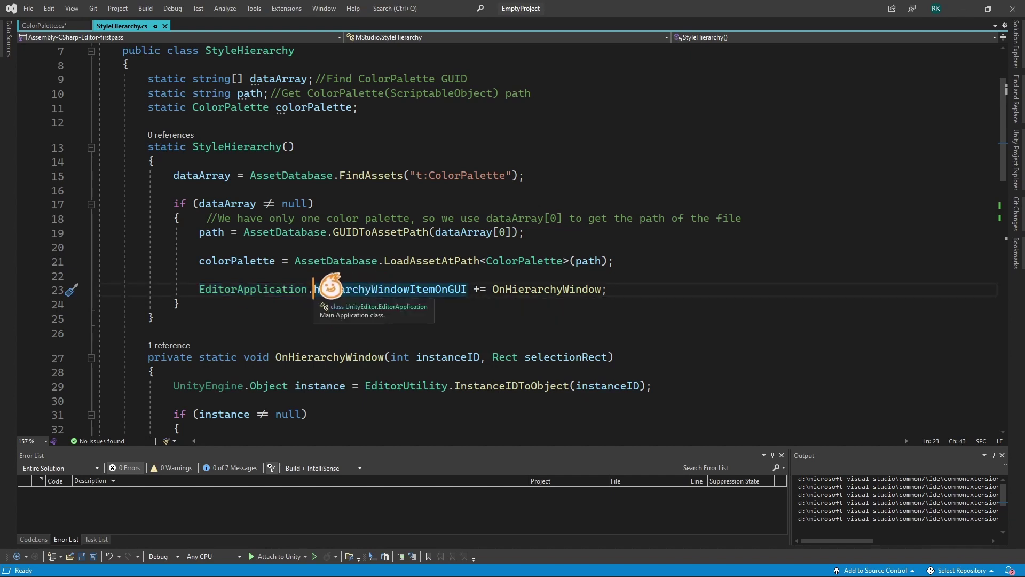
pyautogui.moveTo(391, 287); pyautogui.dragTo(449, 287)
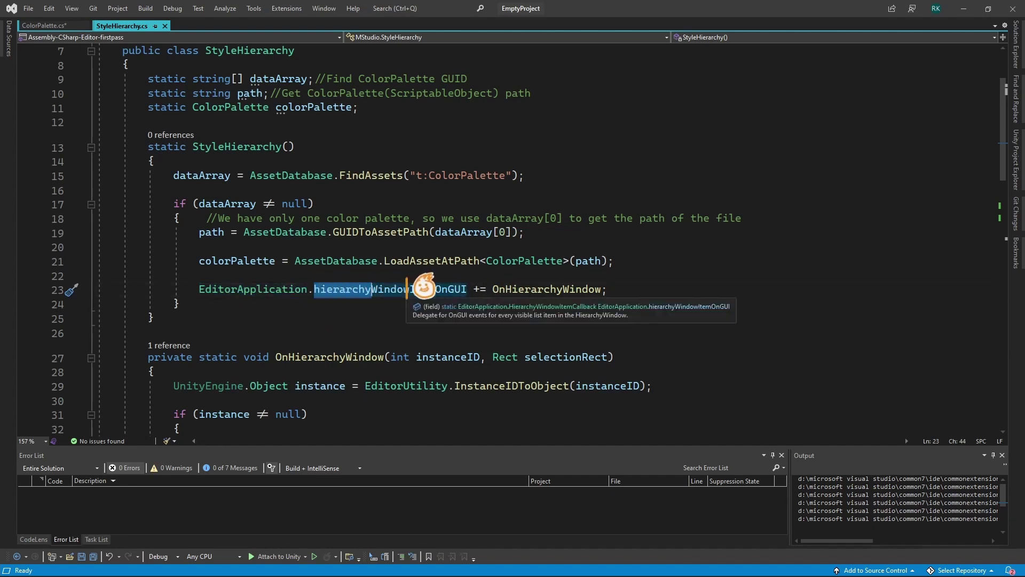
pyautogui.doubleClick(534, 289)
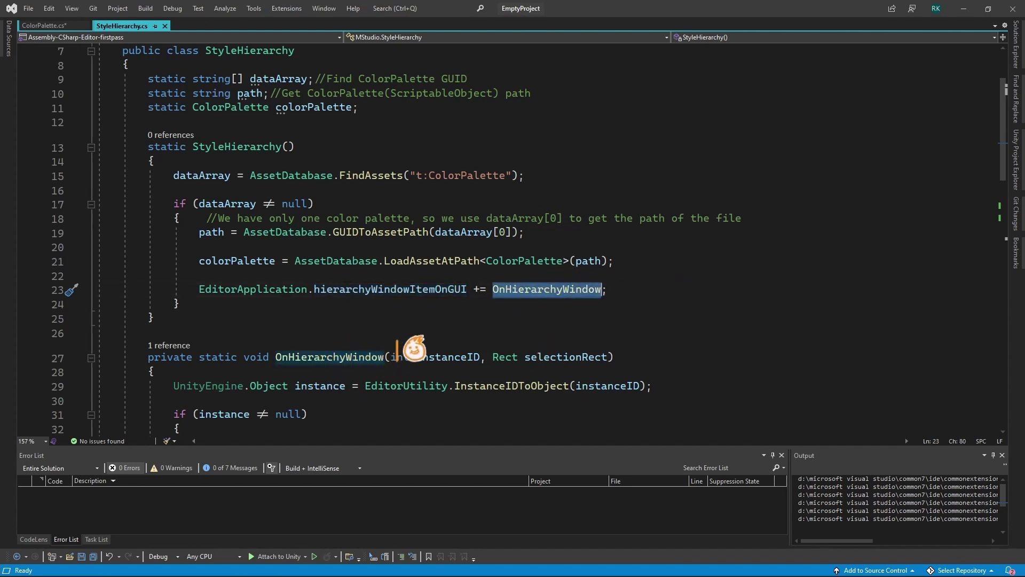
pyautogui.scroll(-2, 414, 347)
pyautogui.click(451, 328)
pyautogui.scroll(-1, 527, 318)
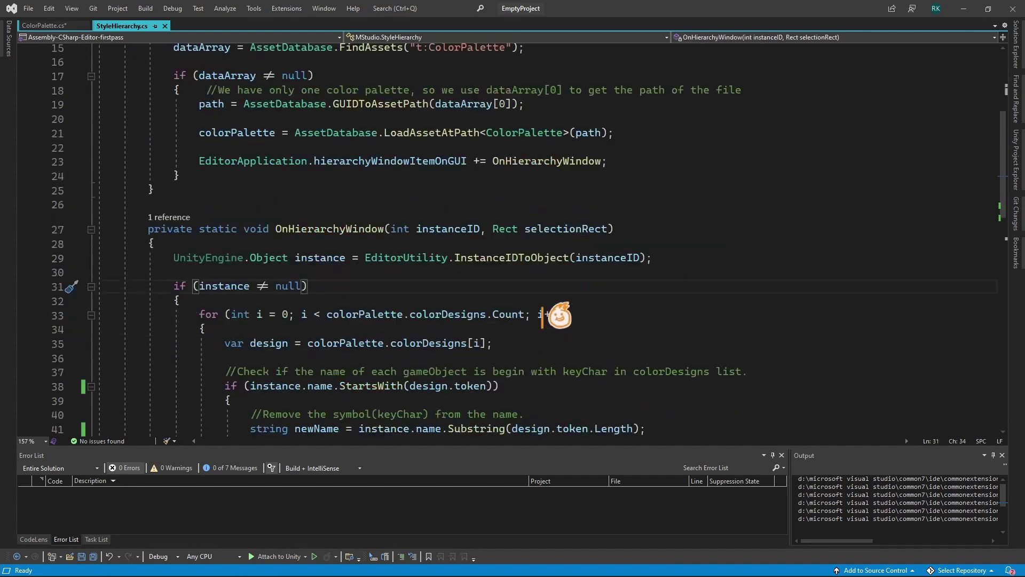
# Step: Review OnHierarchyWindow's instanceID and selectionRect parameters and how InstanceIDToObject fills the instance variable
pyautogui.hotkey('alt', 'Tab')
pyautogui.click(576, 198)
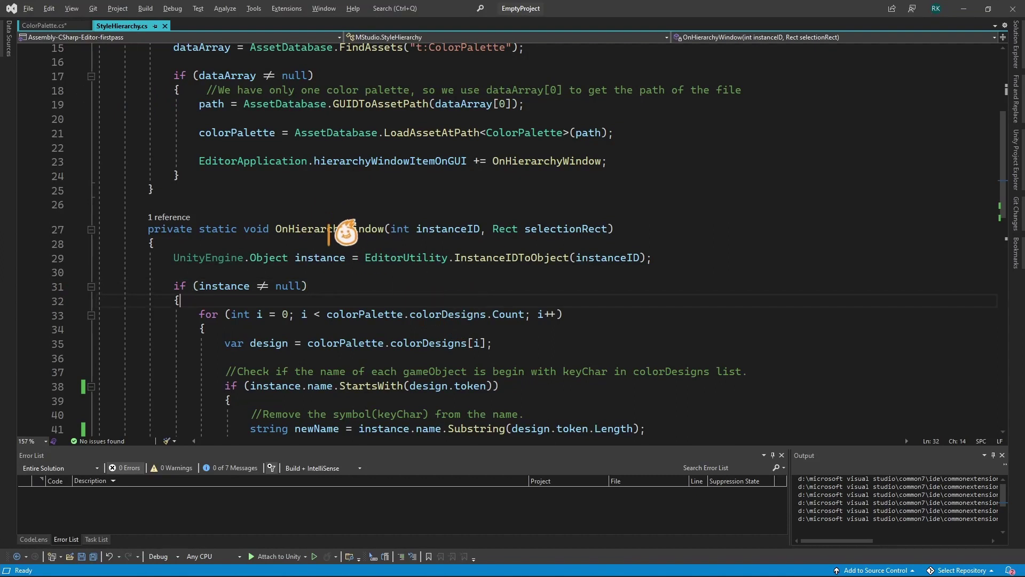
pyautogui.doubleClick(342, 230)
pyautogui.click(387, 285)
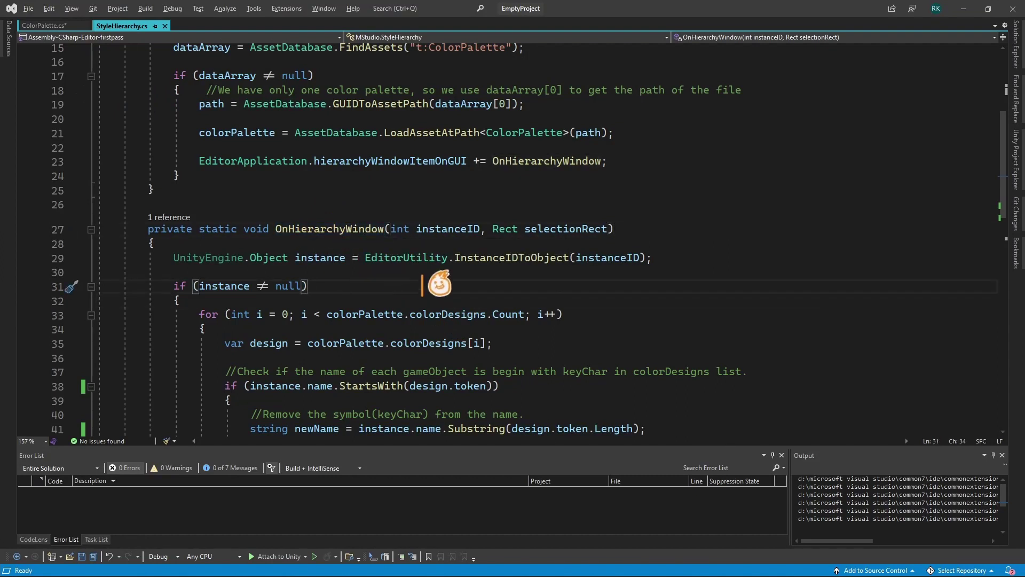
pyautogui.click(448, 229)
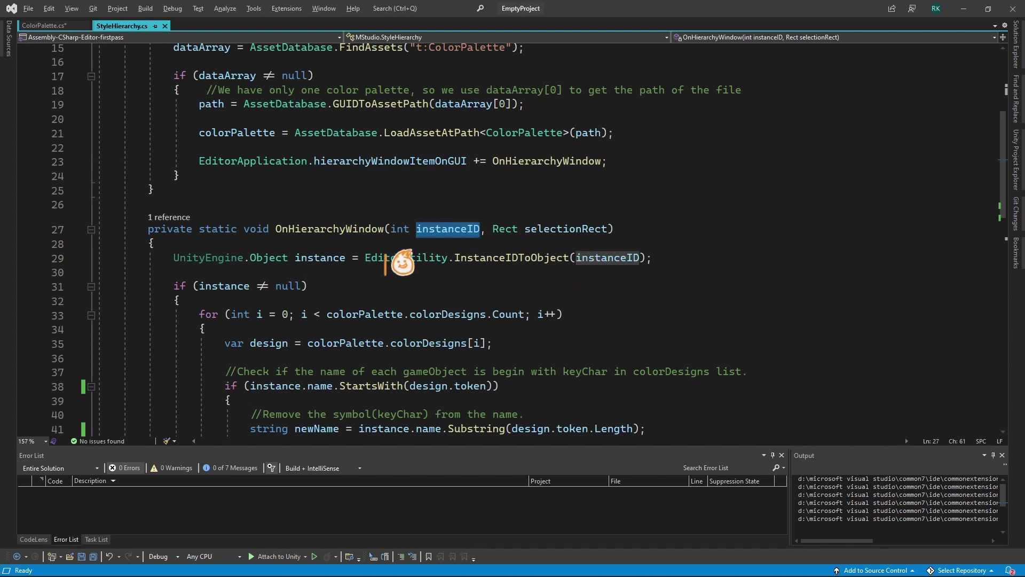
pyautogui.doubleClick(538, 257)
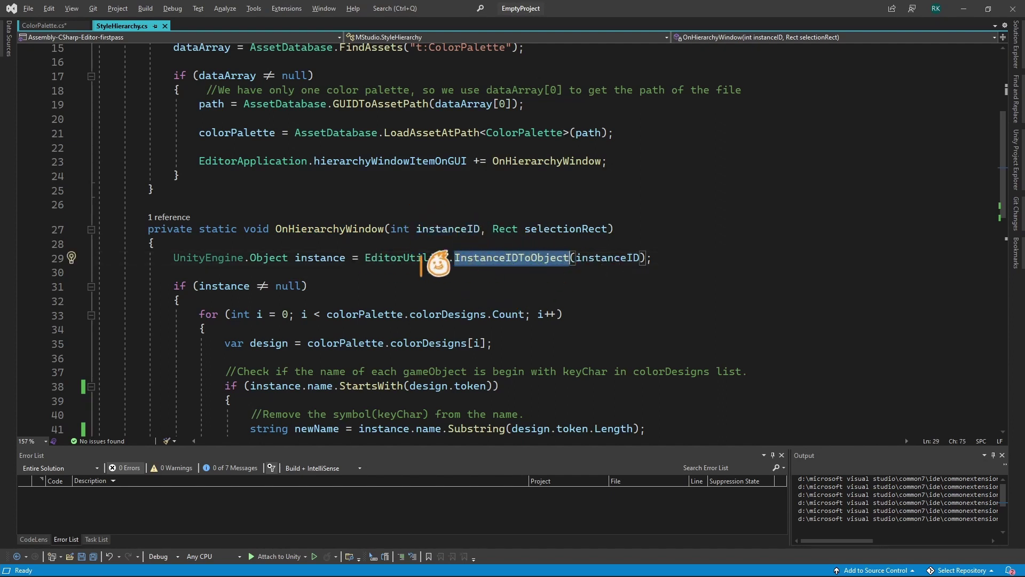
pyautogui.moveTo(368, 257)
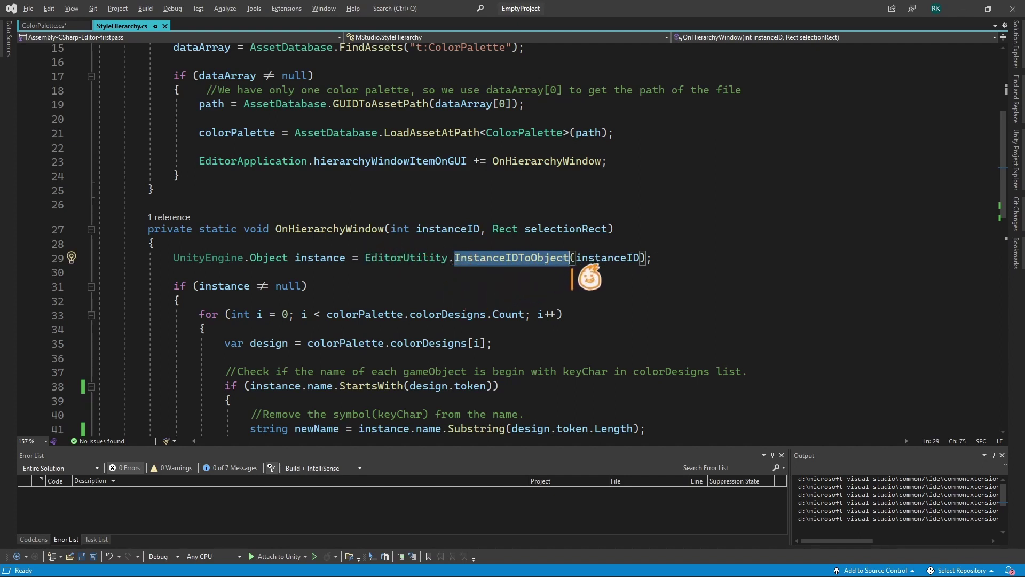
pyautogui.click(321, 257)
pyautogui.doubleClick(321, 258)
pyautogui.scroll(-2, 449, 299)
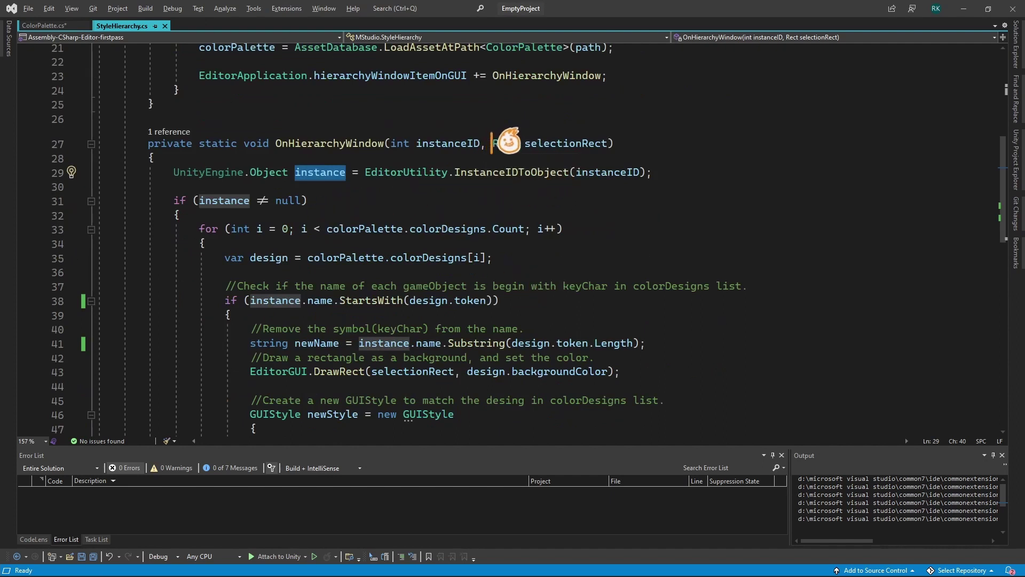
pyautogui.moveTo(494, 143)
pyautogui.moveTo(494, 143); pyautogui.dragTo(565, 143)
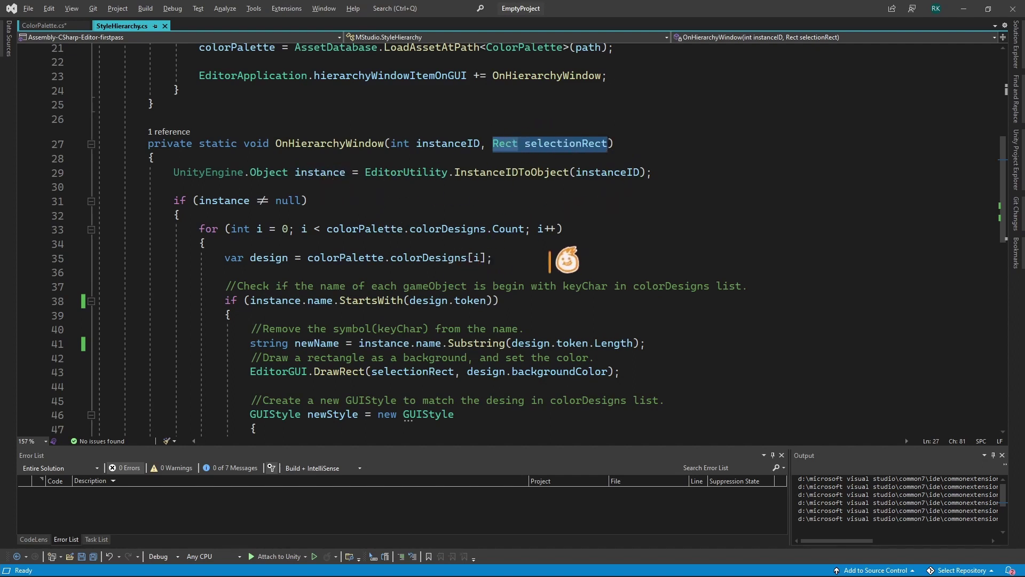
# Step: Review the for loop over colorDesigns, including the StartsWith check of the instance name against design.token
pyautogui.scroll(-2, 278, 214)
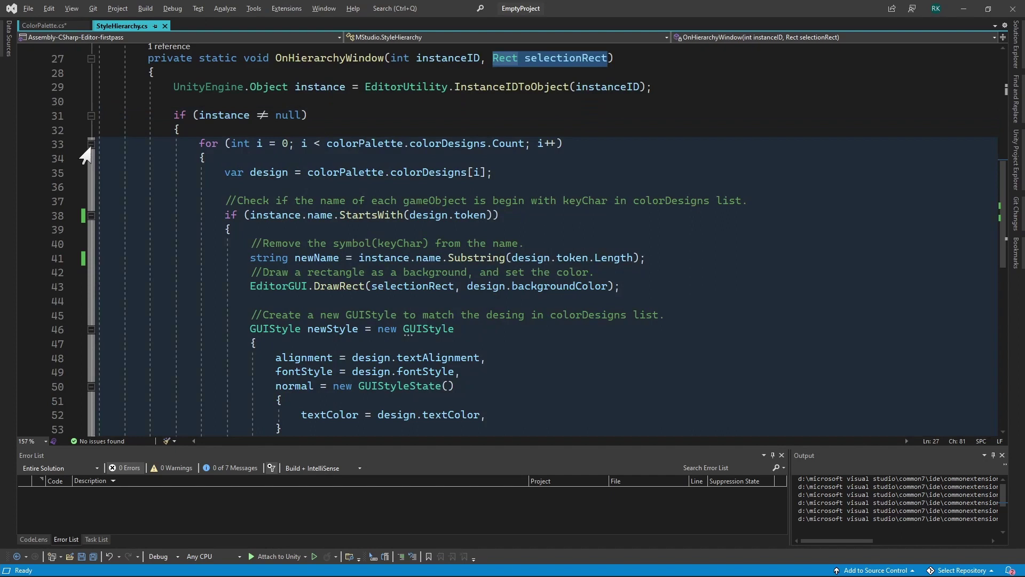
pyautogui.click(91, 144)
pyautogui.click(299, 130)
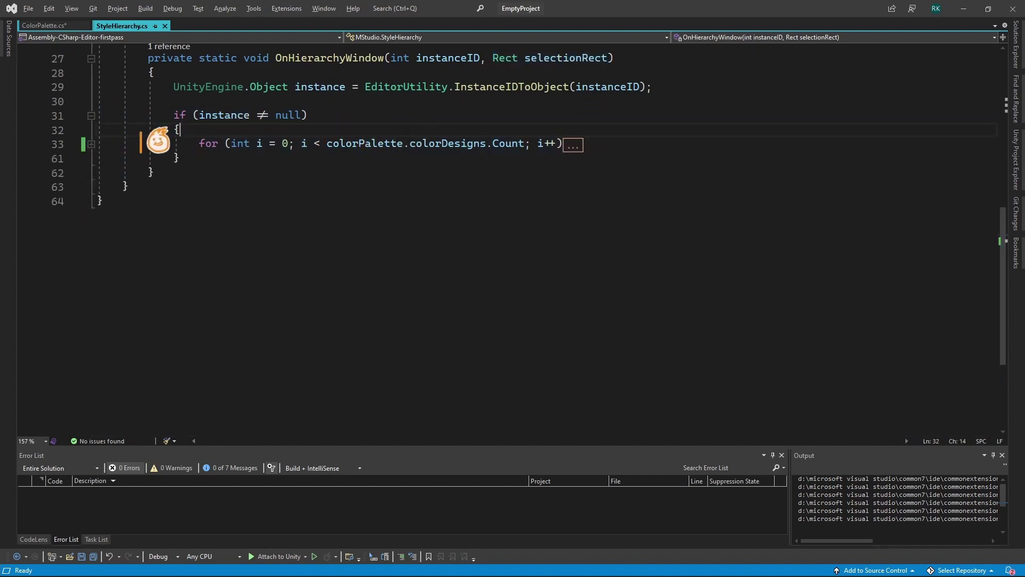
pyautogui.click(90, 144)
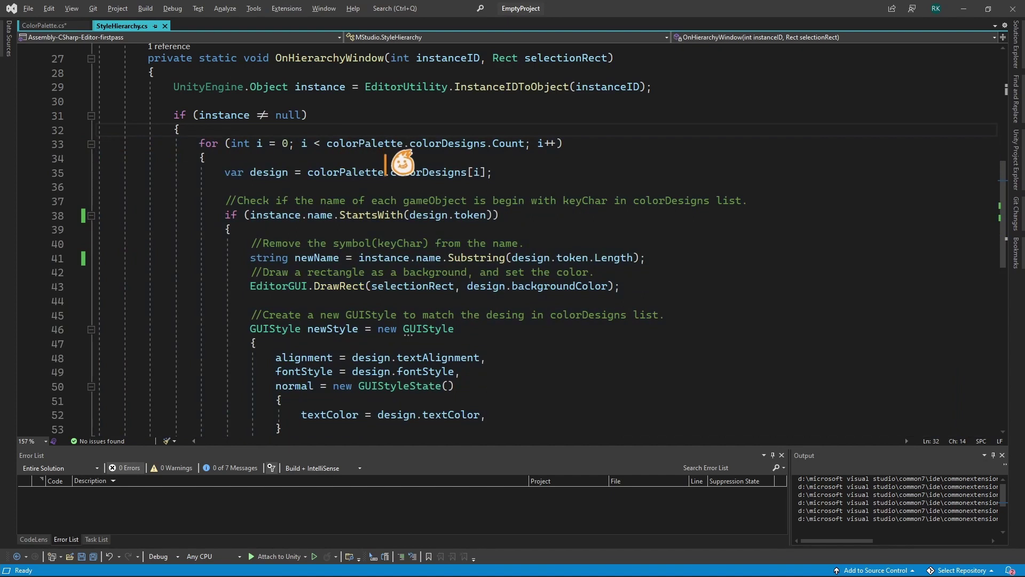
pyautogui.click(473, 215)
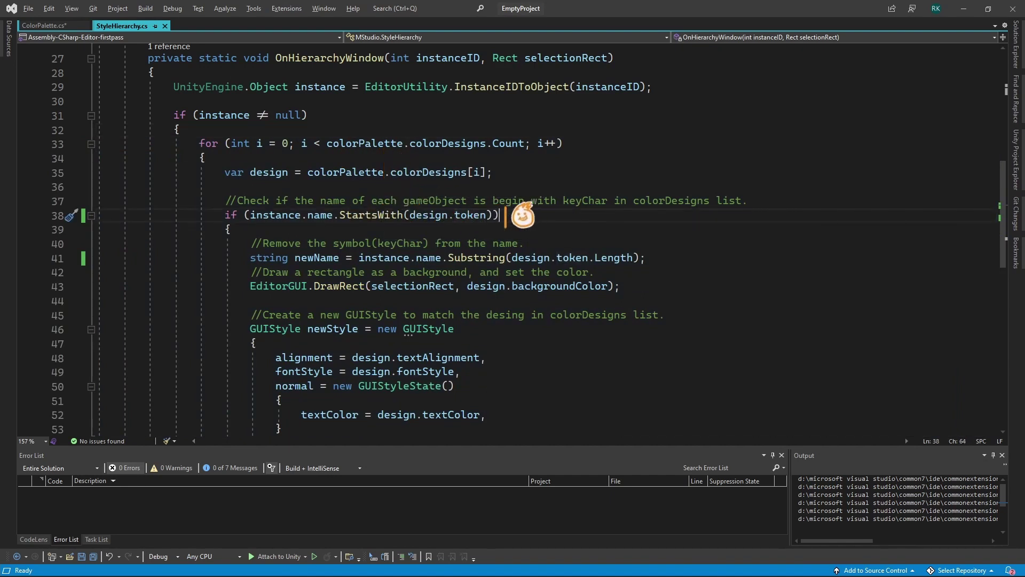
pyautogui.scroll(-2, 534, 224)
pyautogui.scroll(2, 469, 208)
pyautogui.doubleClick(368, 215)
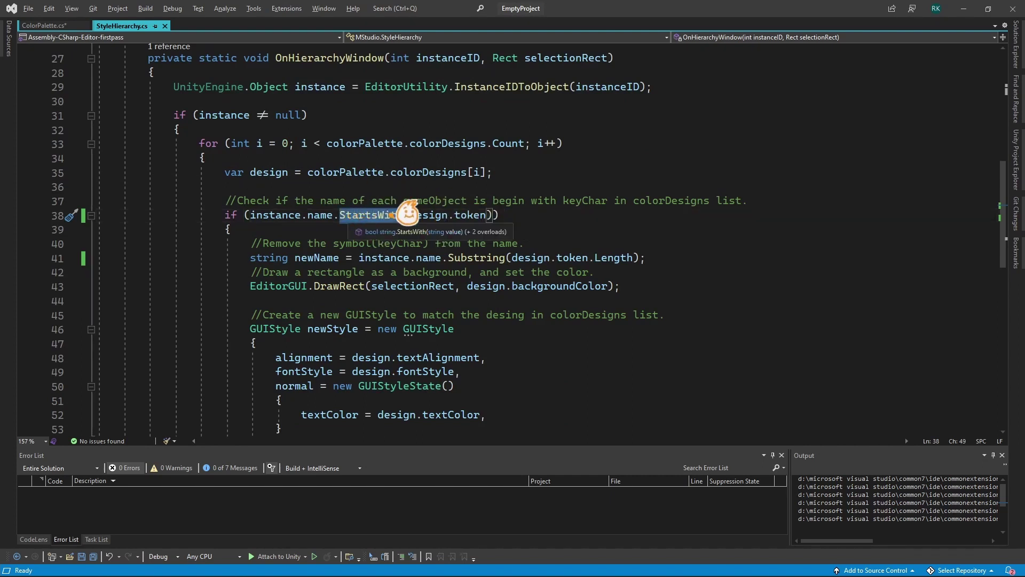
pyautogui.doubleClick(470, 214)
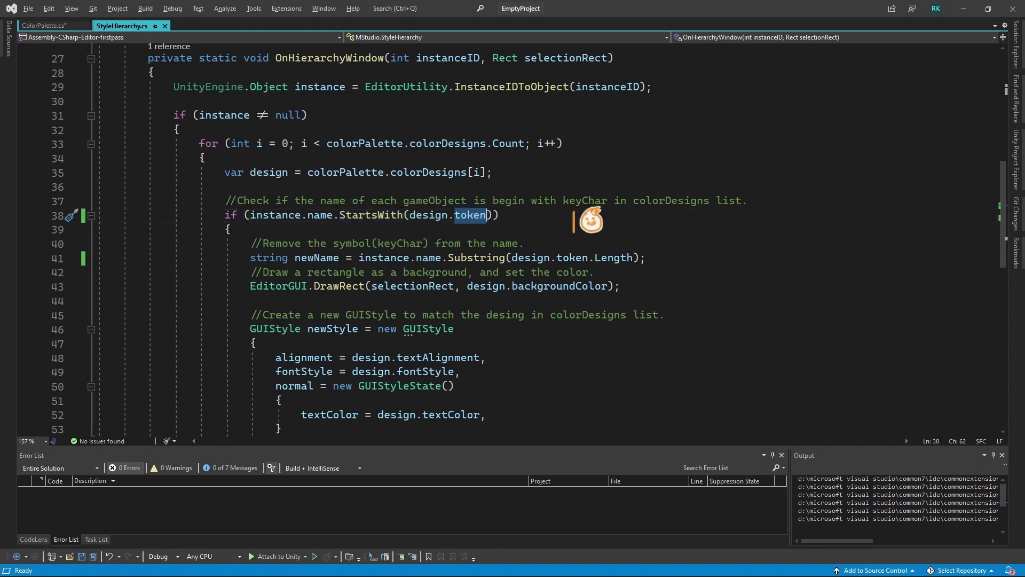
# Step: Replace StartsWith with Contains in the condition that checks instance.name against design.token
pyautogui.doubleClick(374, 215)
pyautogui.write('Contains')
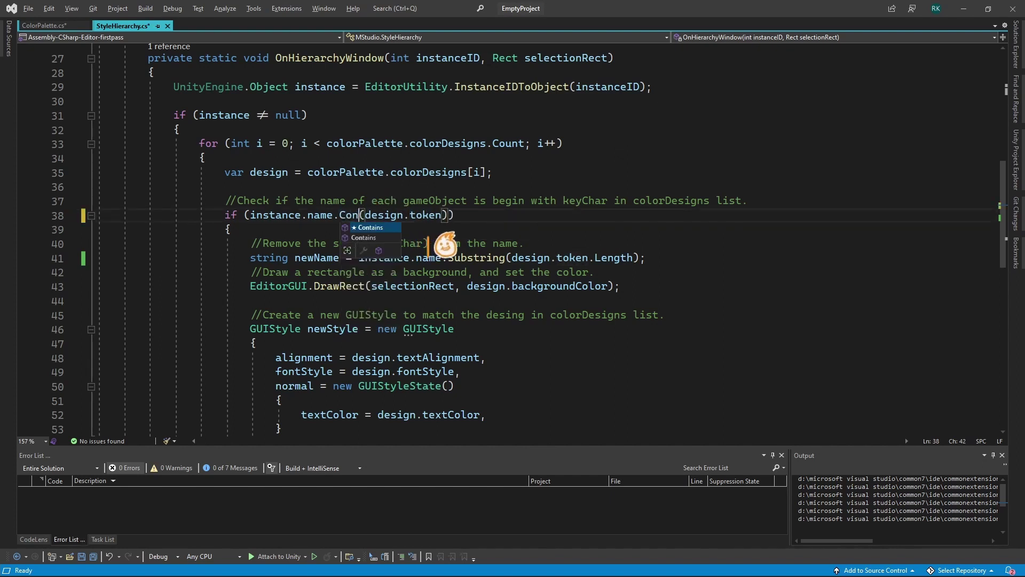
pyautogui.doubleClick(320, 215)
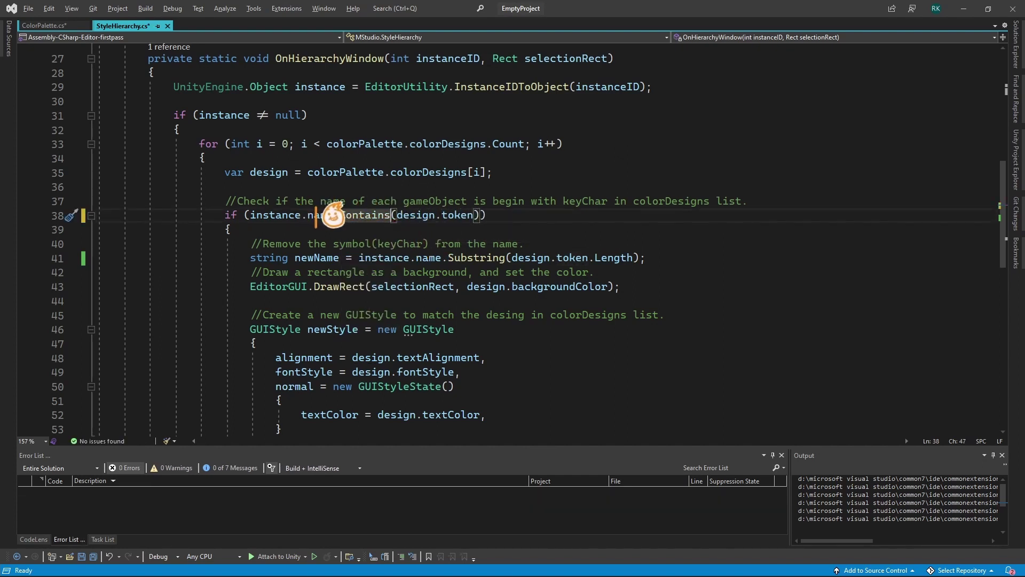
pyautogui.doubleClick(458, 214)
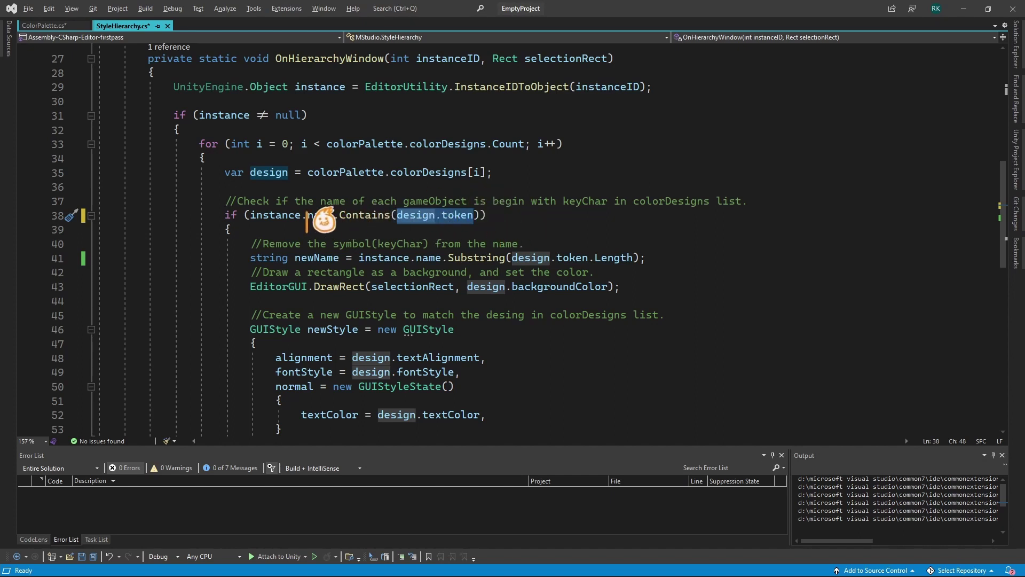
# Step: Try comparing instance.name with design.token using == instead of the Contains call, and undo the edit
pyautogui.doubleClick(367, 215)
pyautogui.moveTo(397, 215); pyautogui.dragTo(340, 215)
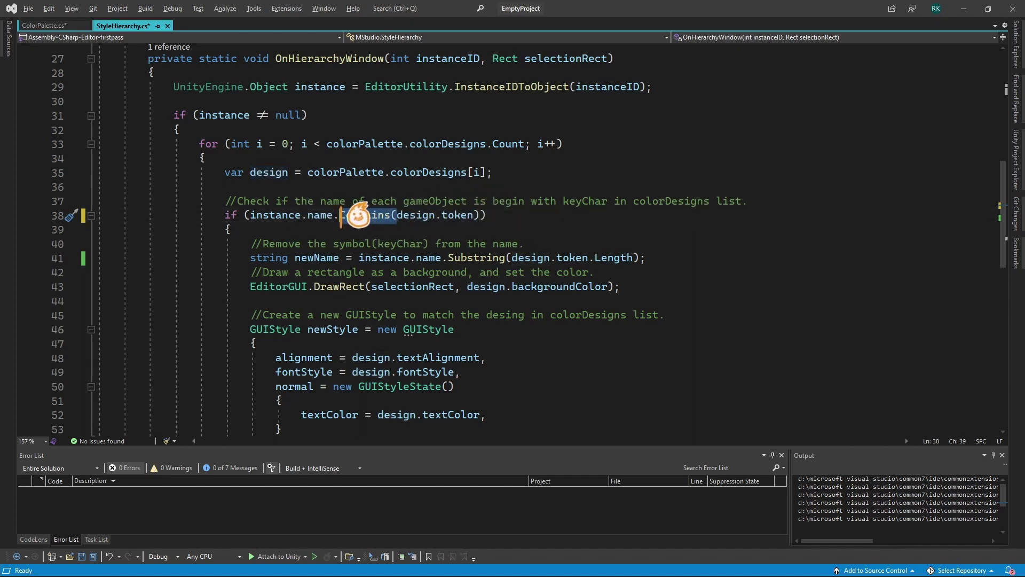
pyautogui.write('==')
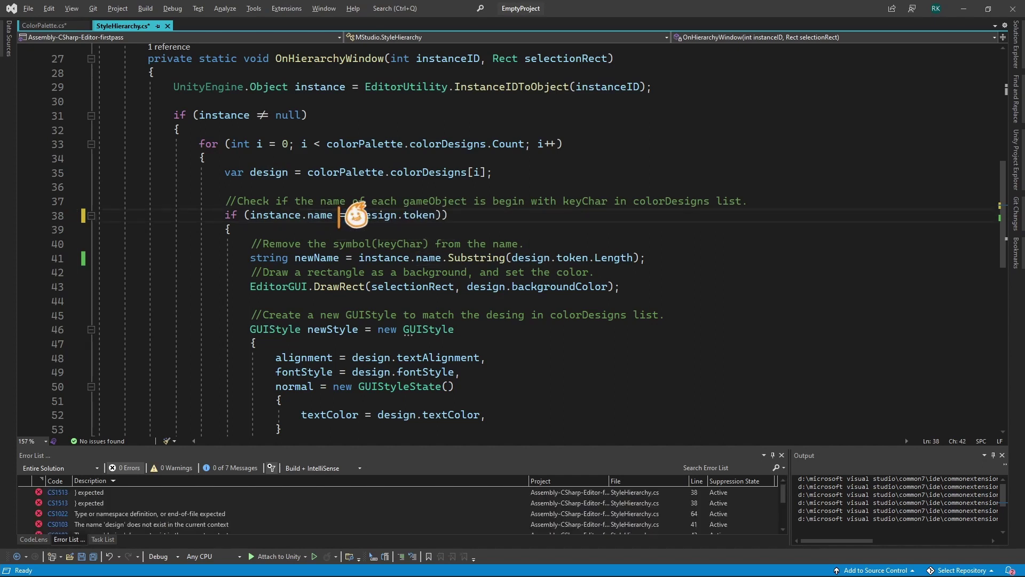
pyautogui.hotkey('ctrl', 'Right')
pyautogui.press('BackSpace')
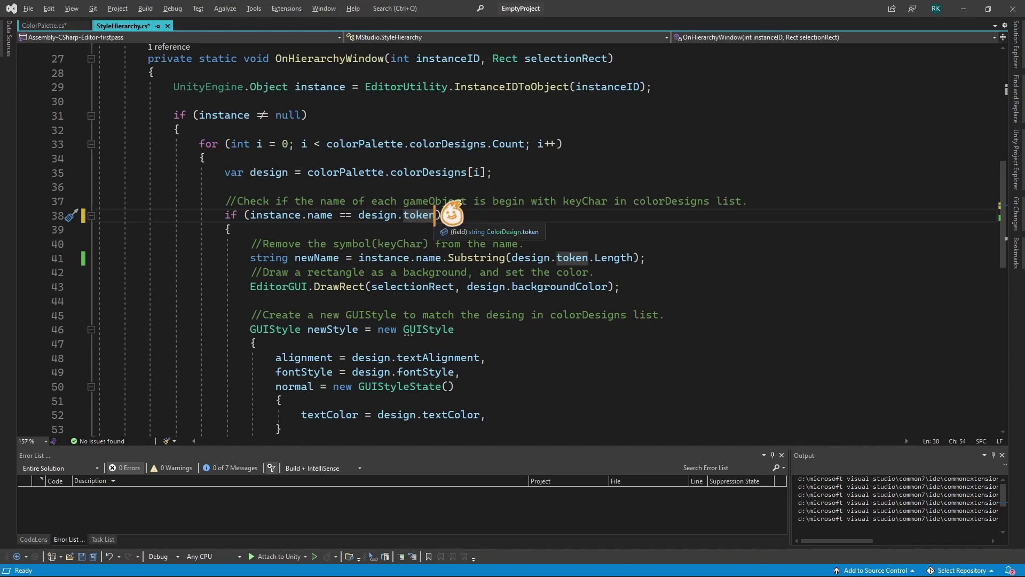
pyautogui.doubleClick(419, 215)
pyautogui.hotkey('ctrl', 'z')
pyautogui.hotkey('ctrl', 'z')
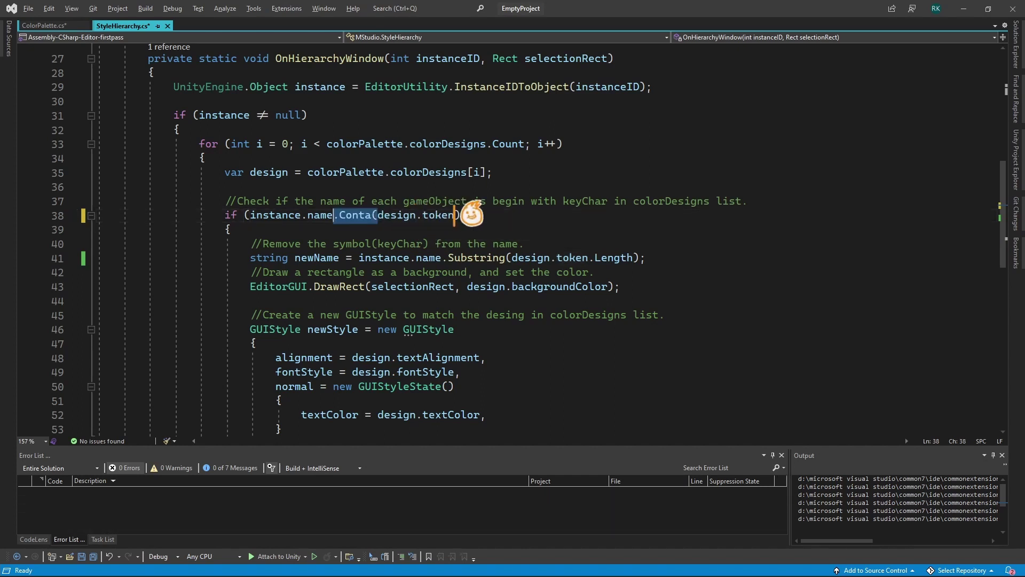
pyautogui.press('End')
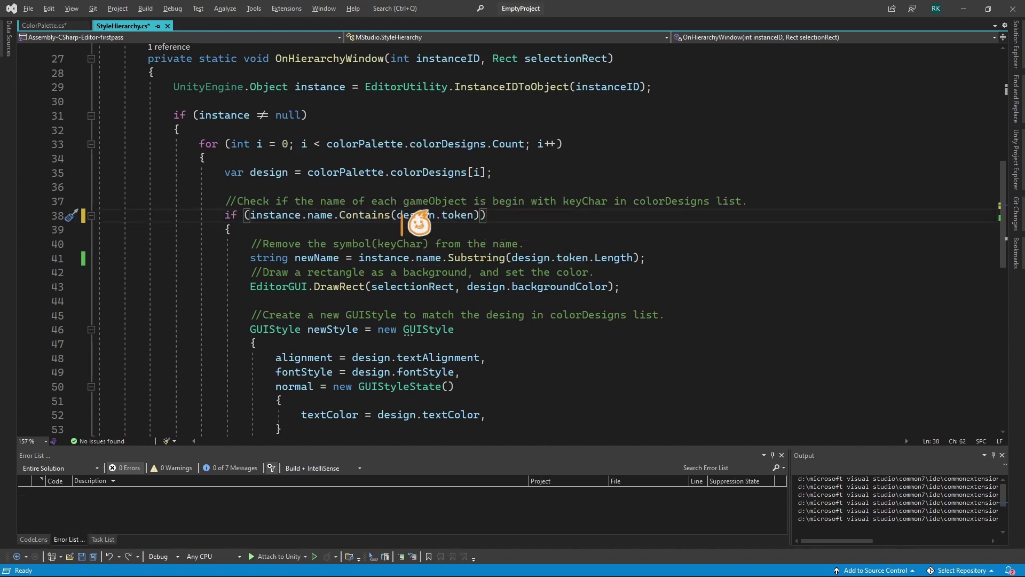
pyautogui.doubleClick(365, 215)
# Step: Move the newName Substring declaration and its "Remove the symbol" comment from above DrawRect to below the ToUpper comment, separated by an empty line
pyautogui.scroll(-3, 502, 219)
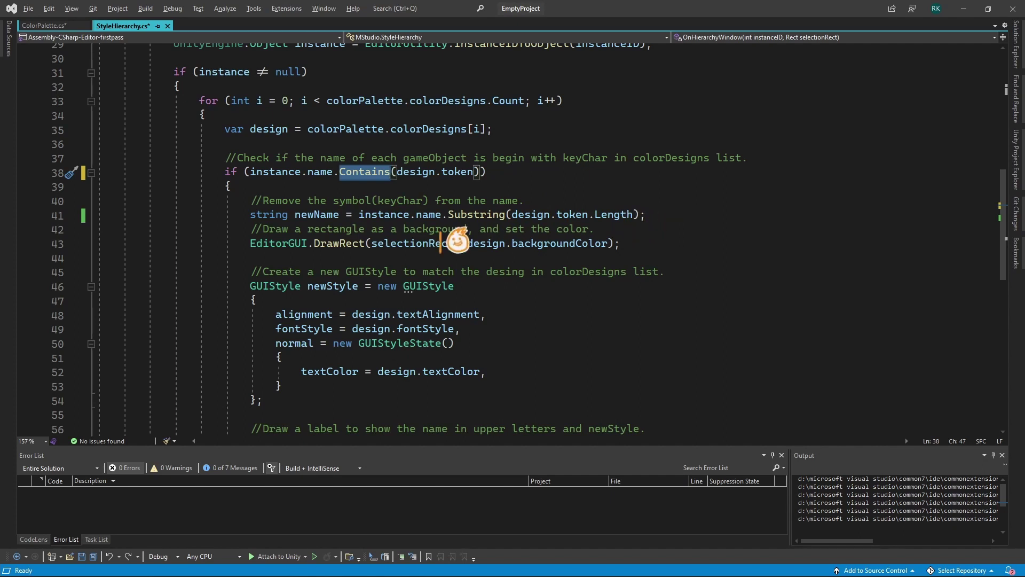
pyautogui.moveTo(51, 214); pyautogui.dragTo(52, 202)
pyautogui.hotkey('ctrl', 'c')
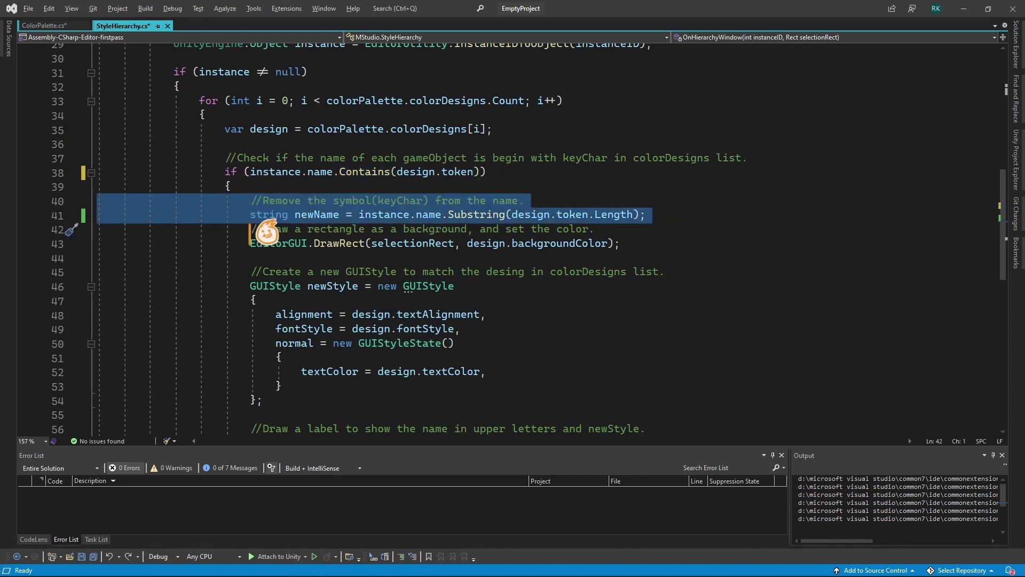
pyautogui.press('Delete')
pyautogui.scroll(-3, 373, 235)
pyautogui.keyDown('ctrl'); pyautogui.scroll(-1, 374, 235); pyautogui.keyUp('ctrl')
pyautogui.click(662, 266)
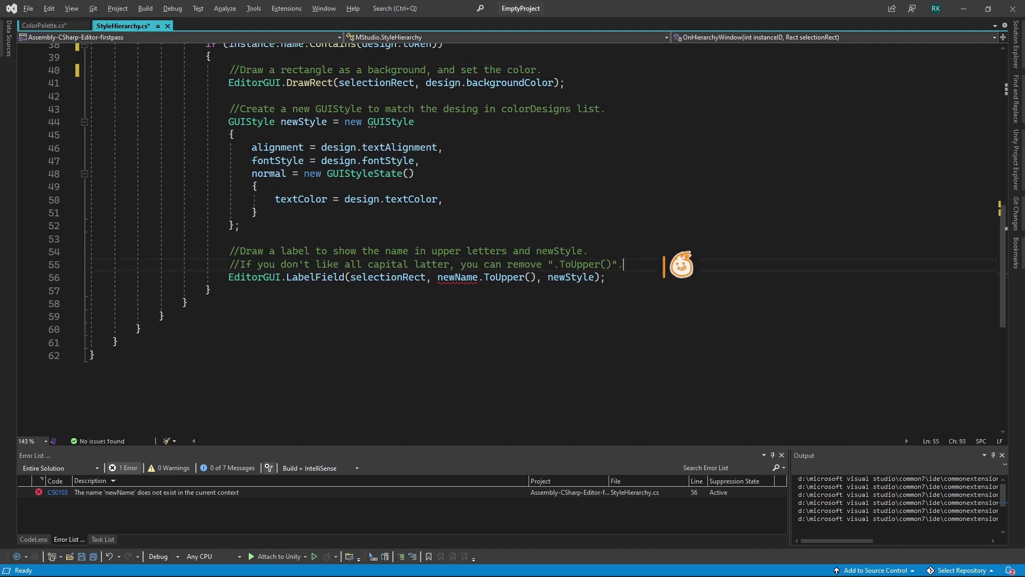
pyautogui.press('Return')
pyautogui.press('Return')
pyautogui.hotkey('ctrl', 'v')
pyautogui.scroll(4, 657, 269)
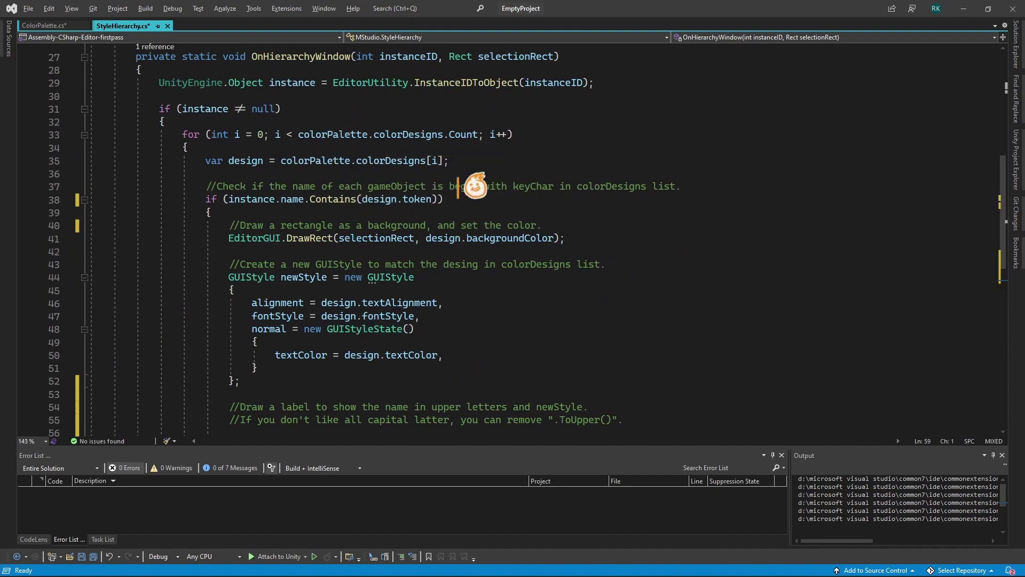
pyautogui.scroll(-1, 404, 275)
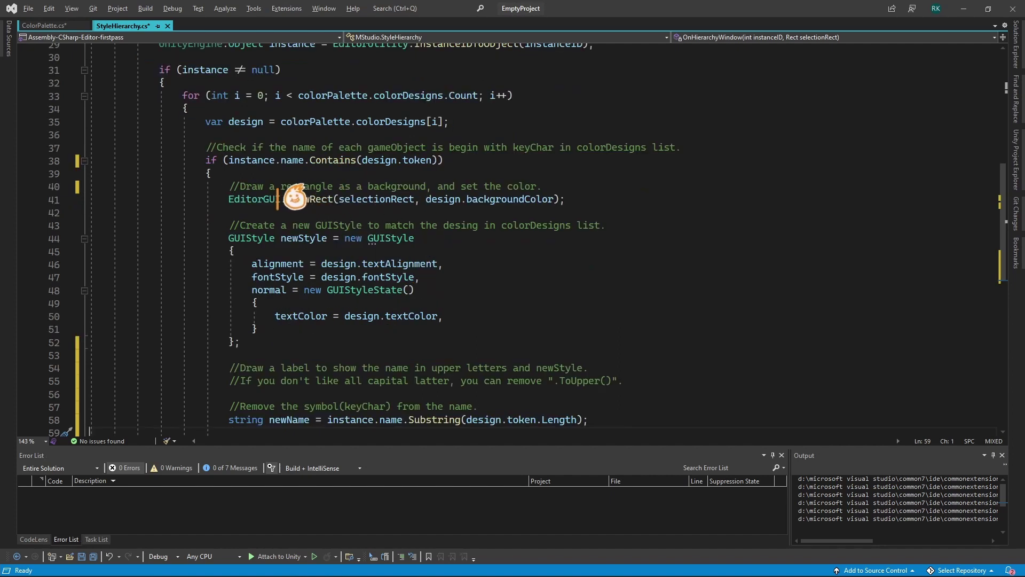
# Step: Examine the DrawRect and LabelField calls and where their selectionRect argument comes from in OnHierarchyWindow
pyautogui.moveTo(192, 199); pyautogui.dragTo(662, 199)
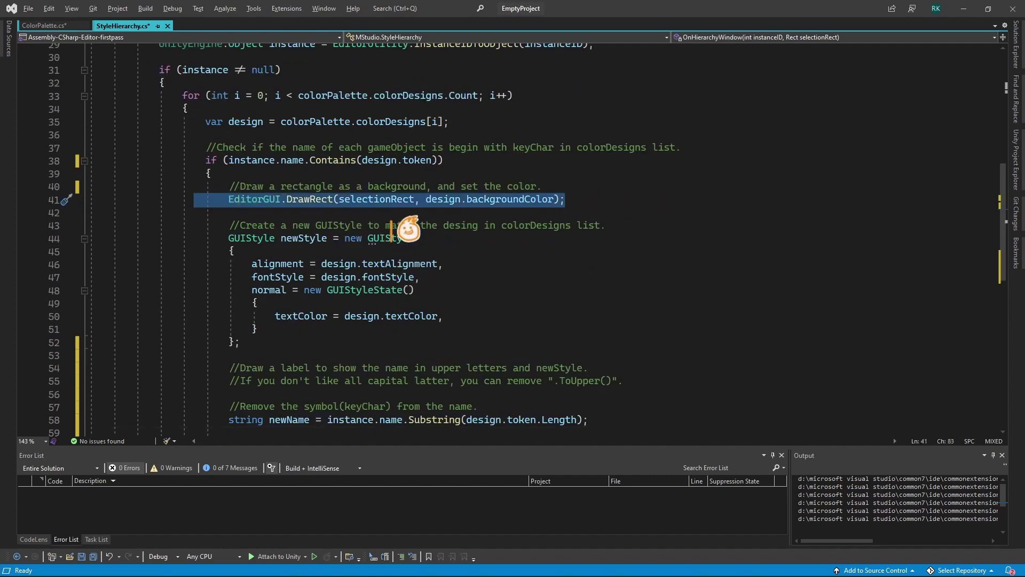
pyautogui.scroll(-2, 391, 231)
pyautogui.moveTo(224, 367); pyautogui.dragTo(646, 368)
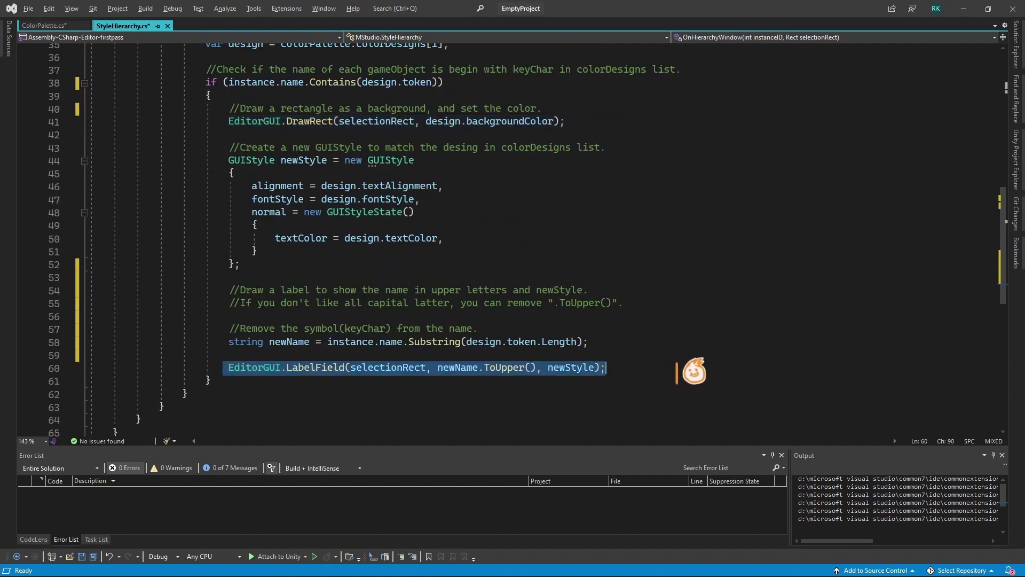
pyautogui.doubleClick(320, 367)
pyautogui.scroll(1, 468, 331)
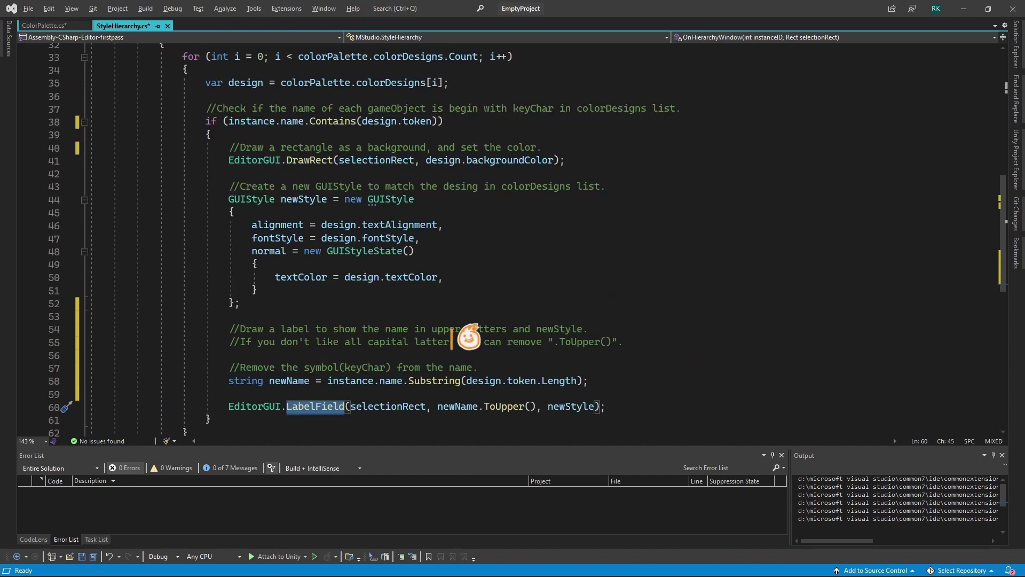
pyautogui.scroll(1, 469, 337)
pyautogui.click(303, 199)
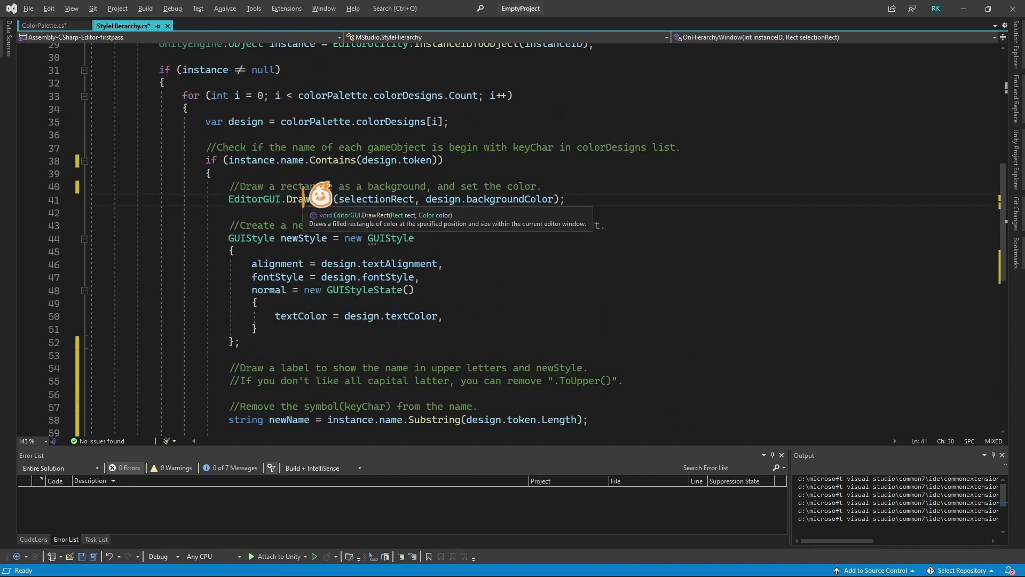
pyautogui.doubleClick(379, 200)
pyautogui.scroll(1, 452, 311)
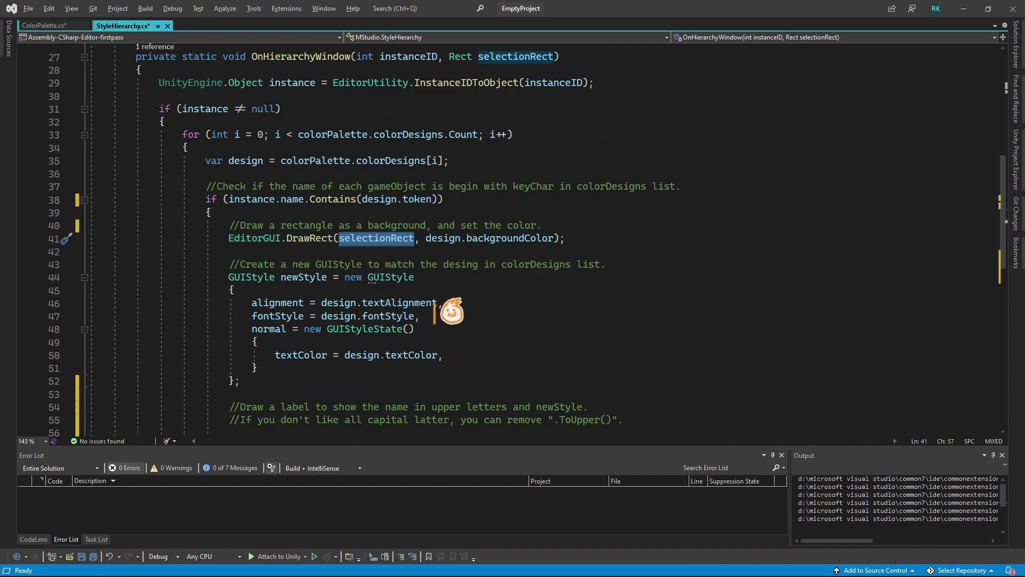
pyautogui.scroll(1, 451, 311)
pyautogui.keyDown('ctrl'); pyautogui.scroll(1, 435, 284); pyautogui.keyUp('ctrl')
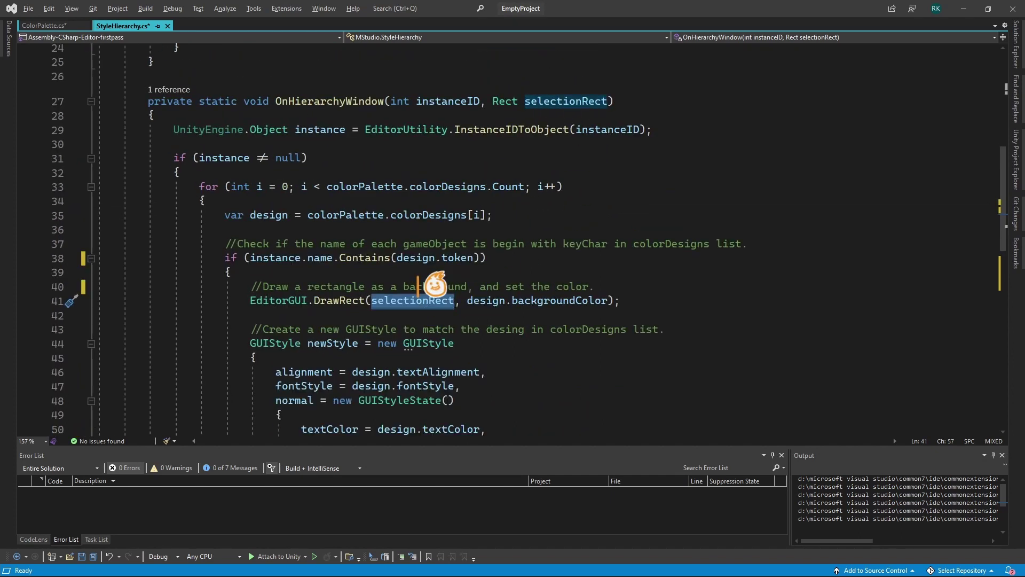
pyautogui.scroll(-1, 534, 131)
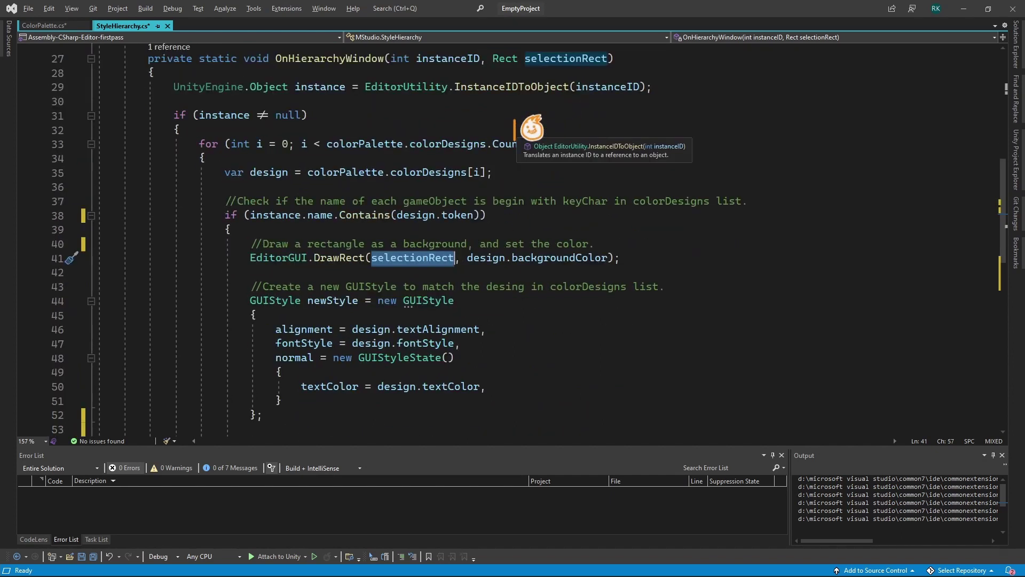
# Step: Below the background comment, insert from Sticky Notes: Rect overlayRect = new Rect(selectionRect.x + design.backgroundRectOffset.x, selectionRect.y + design.backgroundRectOffset.y, selectionRect.width + 20, selectionRect.height);
pyautogui.click(640, 244)
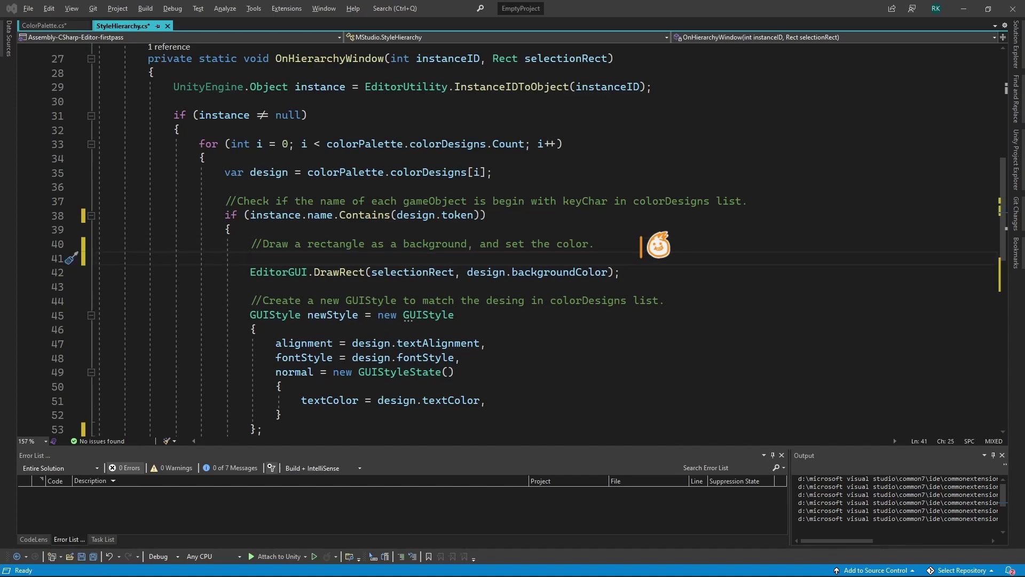
pyautogui.hotkey('alt', 'Tab')
pyautogui.press('Escape')
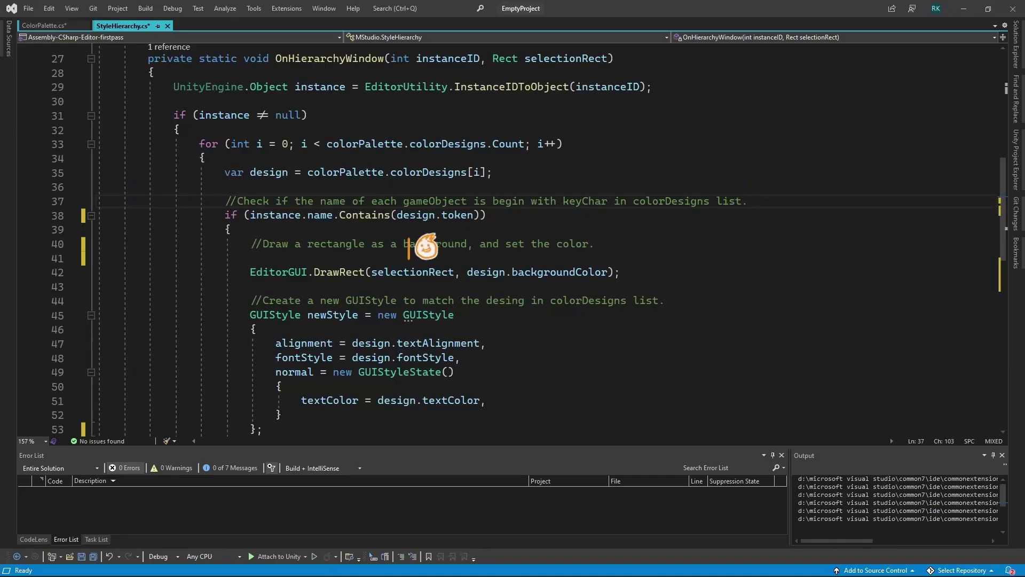
pyautogui.write('Rect overlayRect = new Rect( selectionRect.x + design.backgroundRectOffset.x, selectionRect.y + design.backgroundRectOffset.y, selectionRect.width + 20, selectionRect.height);')
# Step: Indent the four argument lines of the overlayRect constructor one level deeper than the Rect declaration
pyautogui.moveTo(307, 323); pyautogui.dragTo(45, 276)
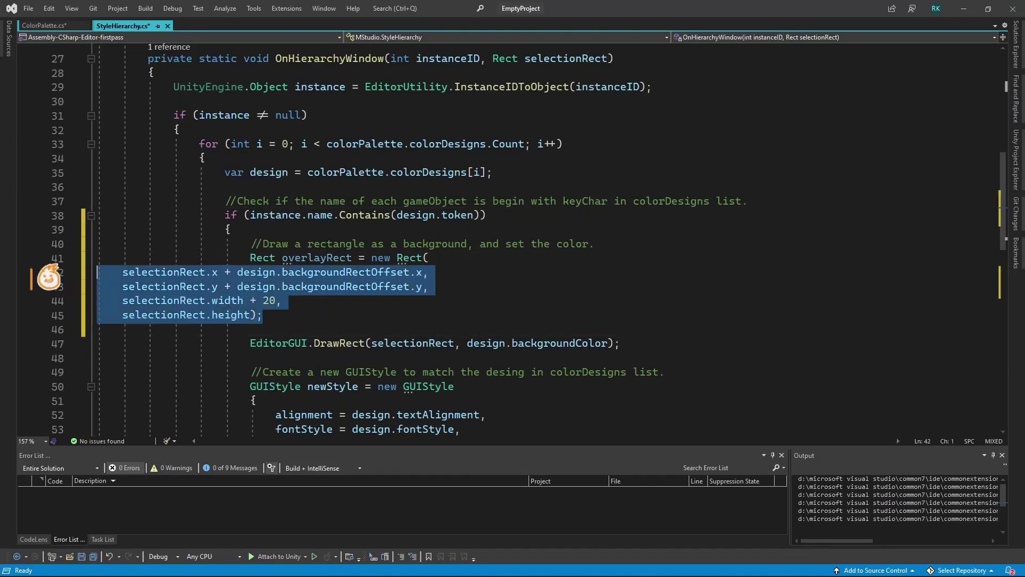
pyautogui.press('Tab')
pyautogui.press('Tab')
pyautogui.press('Tab')
pyautogui.press('Tab')
pyautogui.press('Tab')
pyautogui.press('Tab')
pyautogui.click(483, 315)
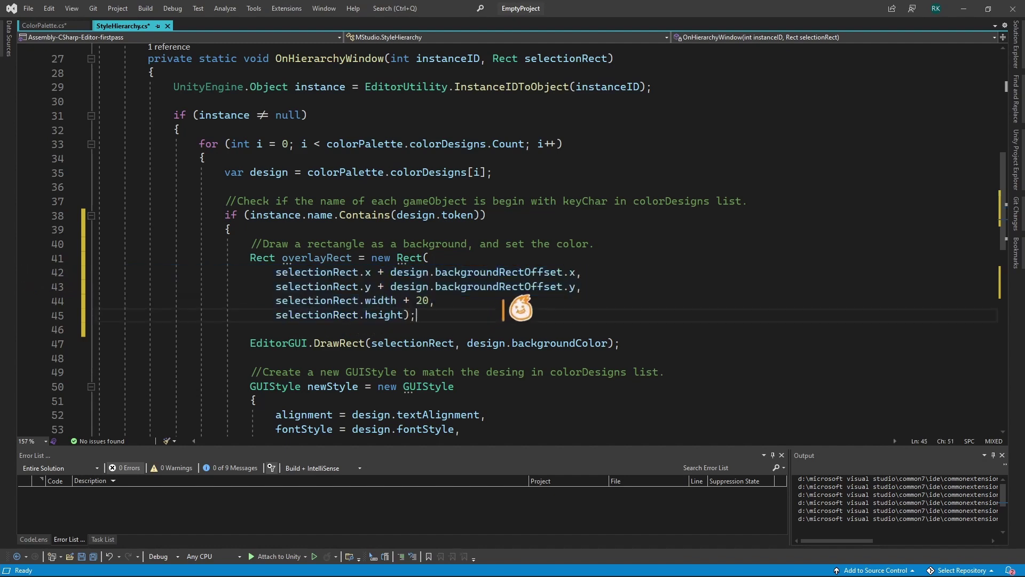
# Step: Replace selectionRect with overlayRect in the DrawRect call and remove the empty line above that call
pyautogui.doubleClick(332, 257)
pyautogui.hotkey('ctrl', 'c')
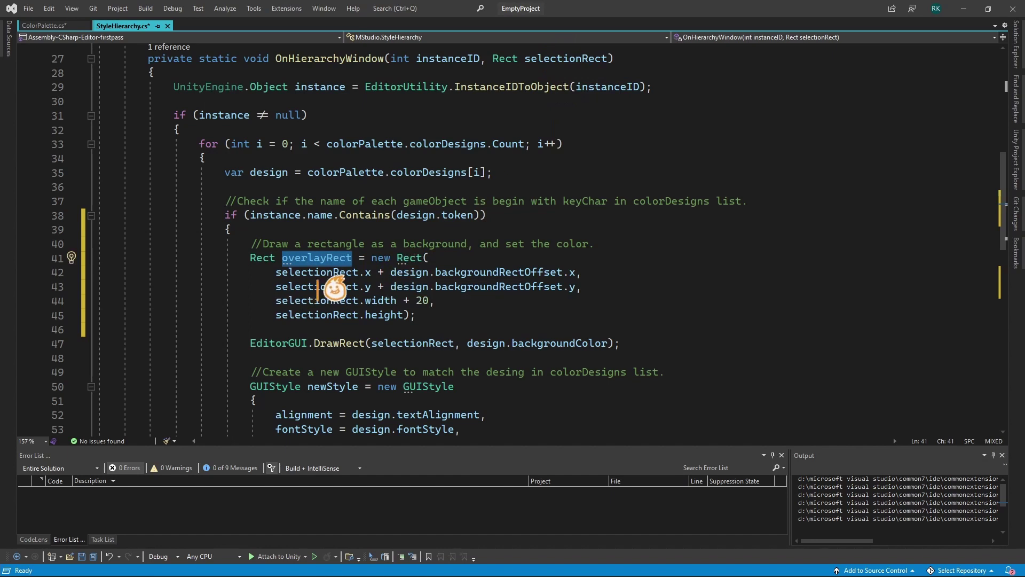
pyautogui.doubleClick(424, 343)
pyautogui.hotkey('ctrl', 'v')
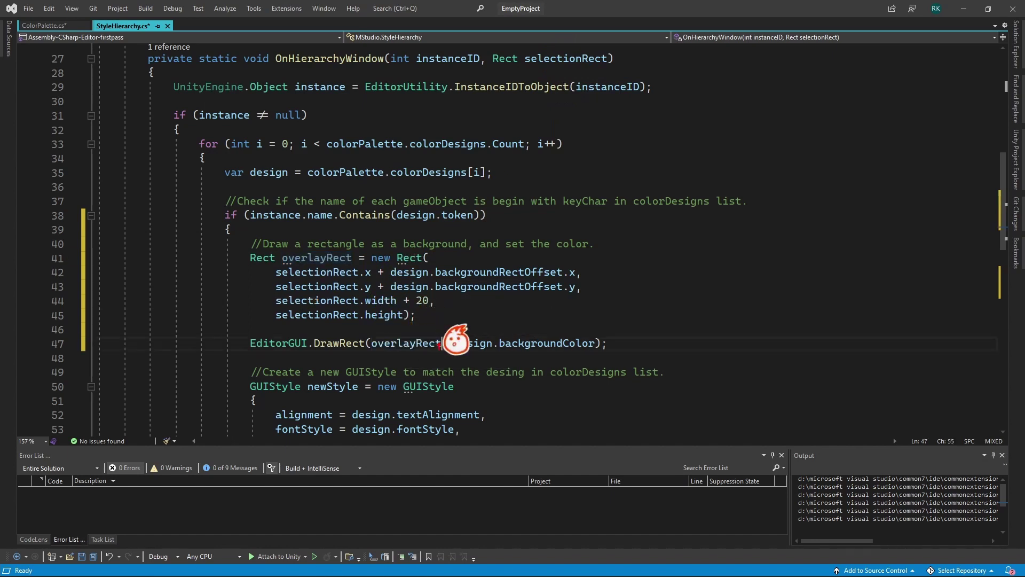
pyautogui.click(419, 328)
pyautogui.press('Delete')
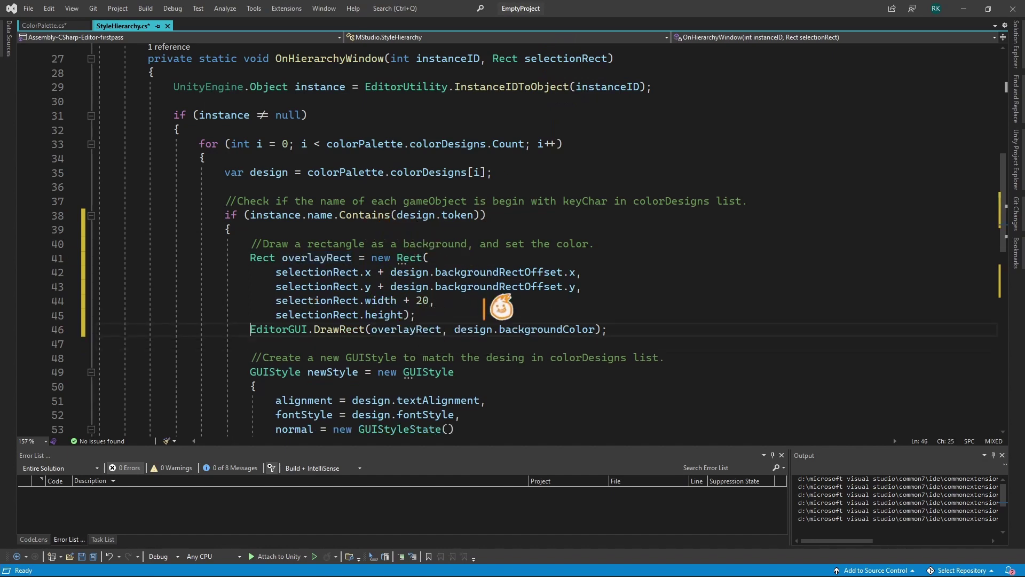
# Step: Review overlayRect's x and y offsets, its width addition and the design.backgroundColor argument of DrawRect
pyautogui.doubleClick(435, 328)
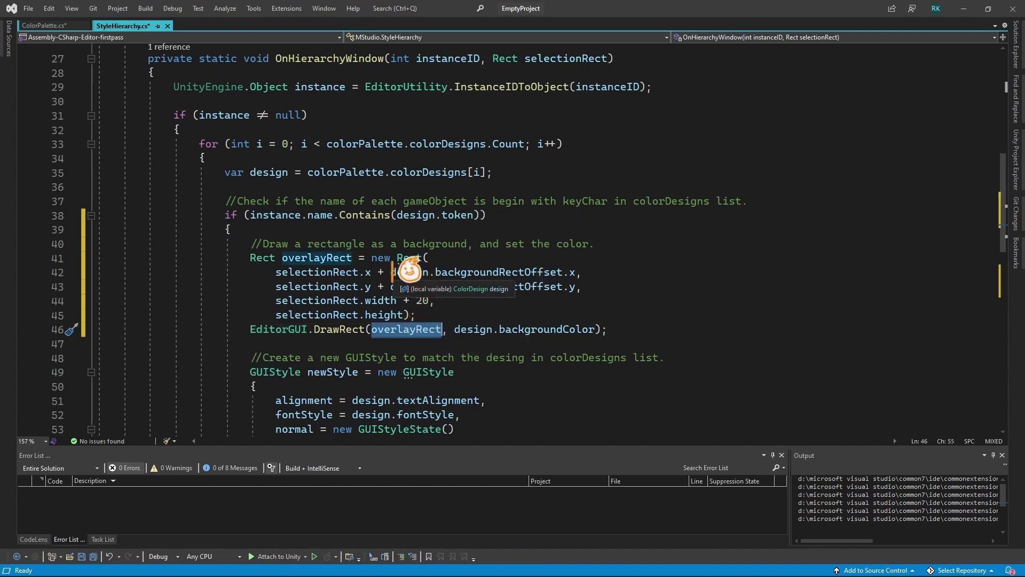
pyautogui.moveTo(392, 272); pyautogui.dragTo(578, 272)
pyautogui.doubleClick(323, 272)
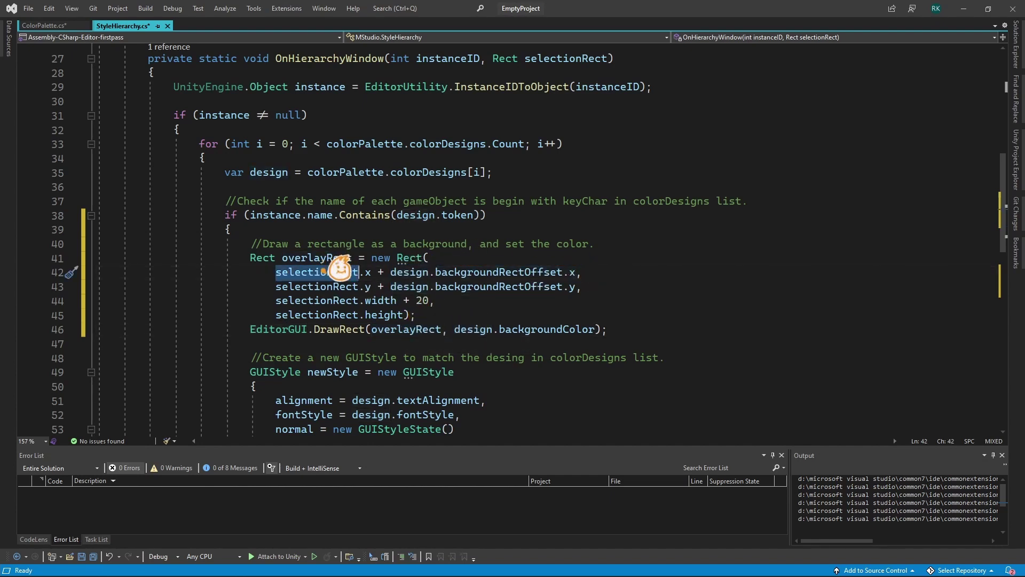
pyautogui.moveTo(391, 272); pyautogui.dragTo(578, 272)
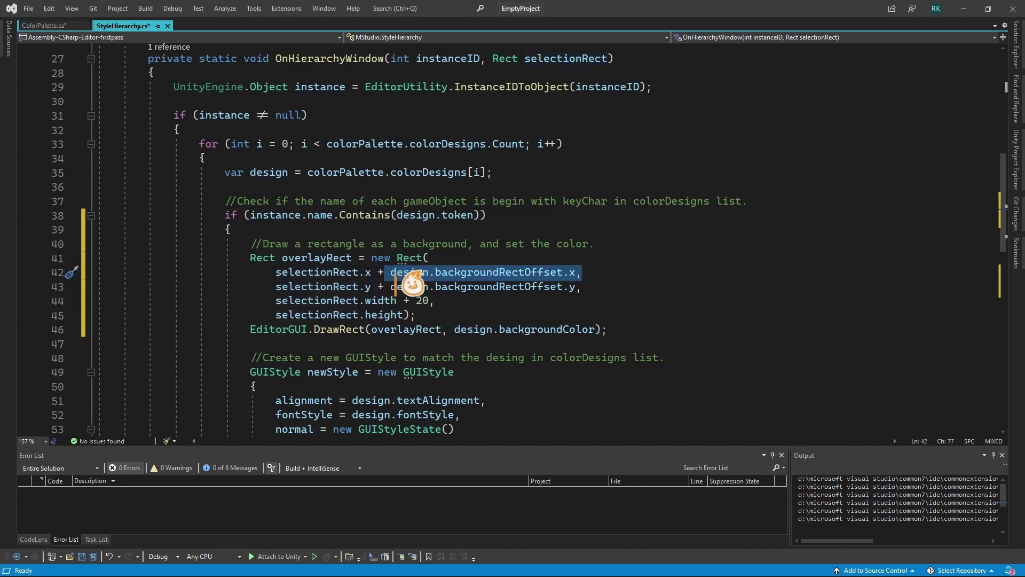
pyautogui.moveTo(391, 286); pyautogui.dragTo(552, 286)
pyautogui.moveTo(430, 300); pyautogui.dragTo(410, 300)
pyautogui.scroll(-2, 458, 327)
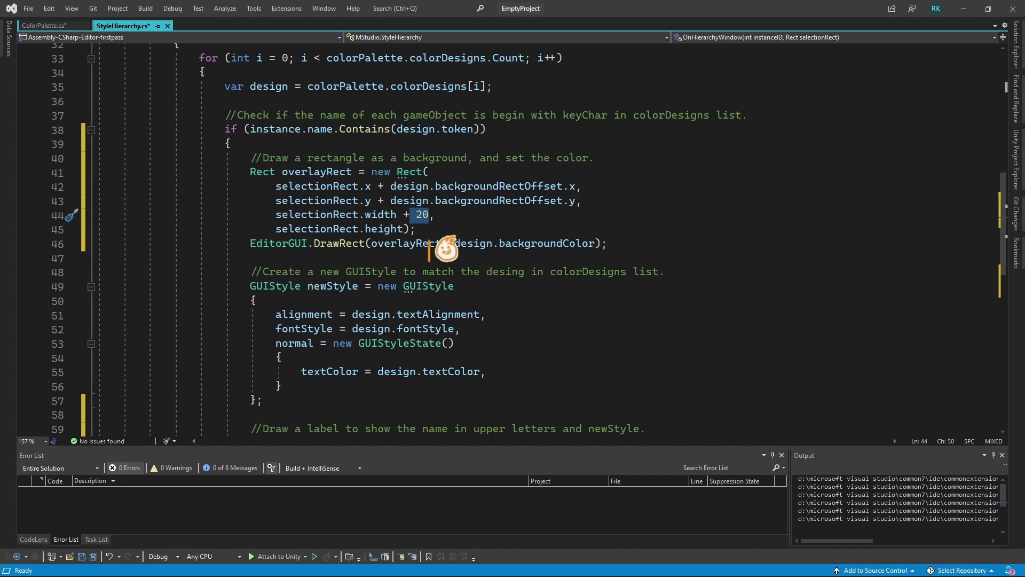
pyautogui.moveTo(455, 243); pyautogui.dragTo(595, 243)
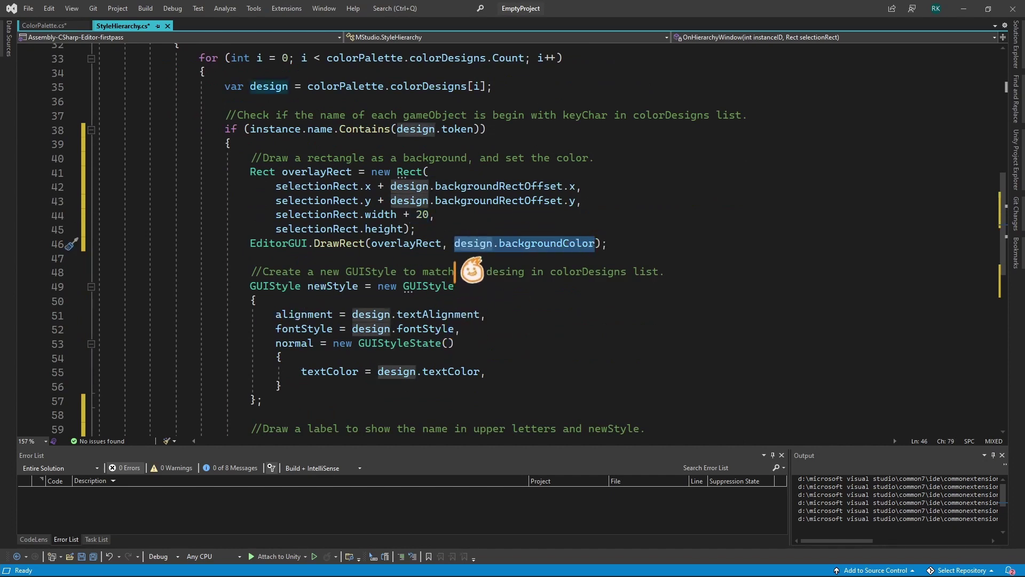
# Step: Add a comma after the GUIStyleState block in newStyle's initializer, followed by a new line
pyautogui.click(299, 385)
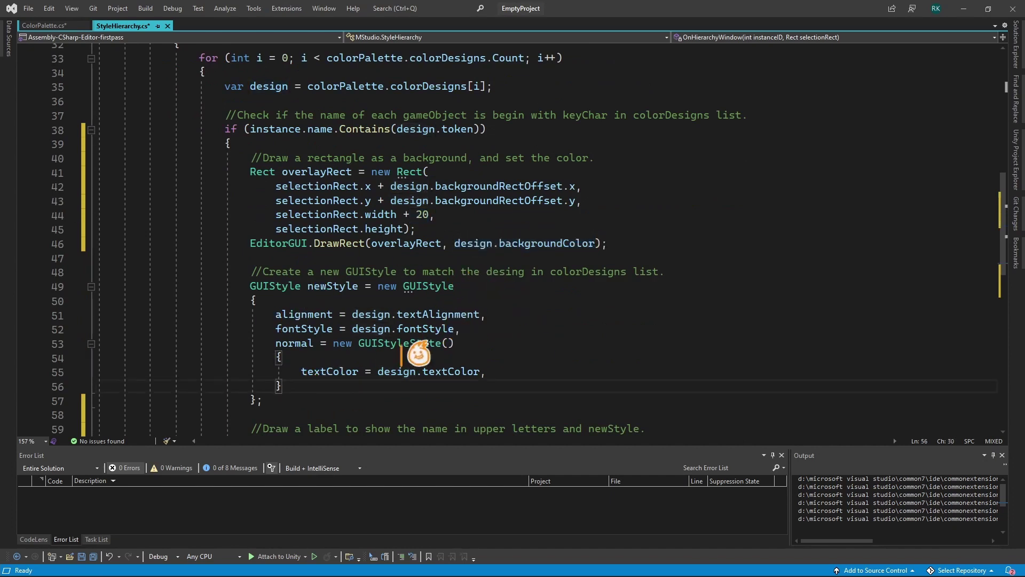
pyautogui.write(',')
pyautogui.press('Return')
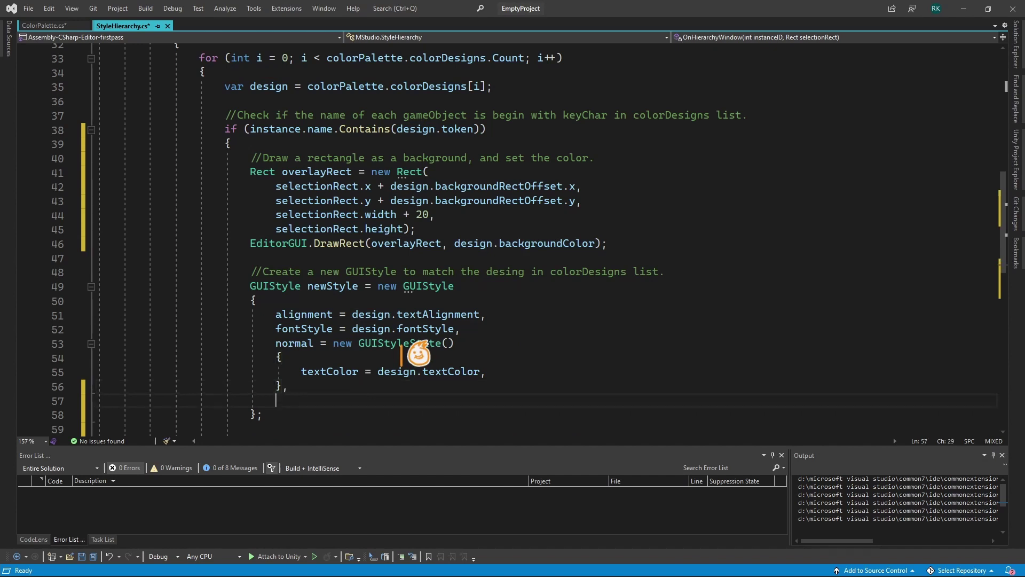
# Step: Copy padding = new RectOffset(design.textOffset.x, design.textOffset.y, 0, 0) from Sticky Notes into the empty line of newStyle's initializer
pyautogui.scroll(-3, 409, 352)
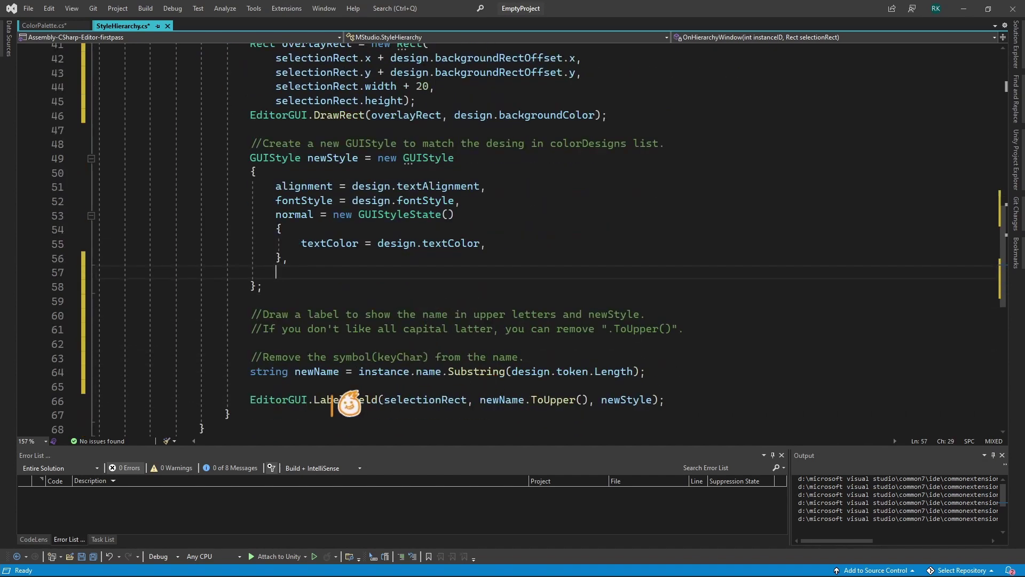
pyautogui.doubleClick(318, 399)
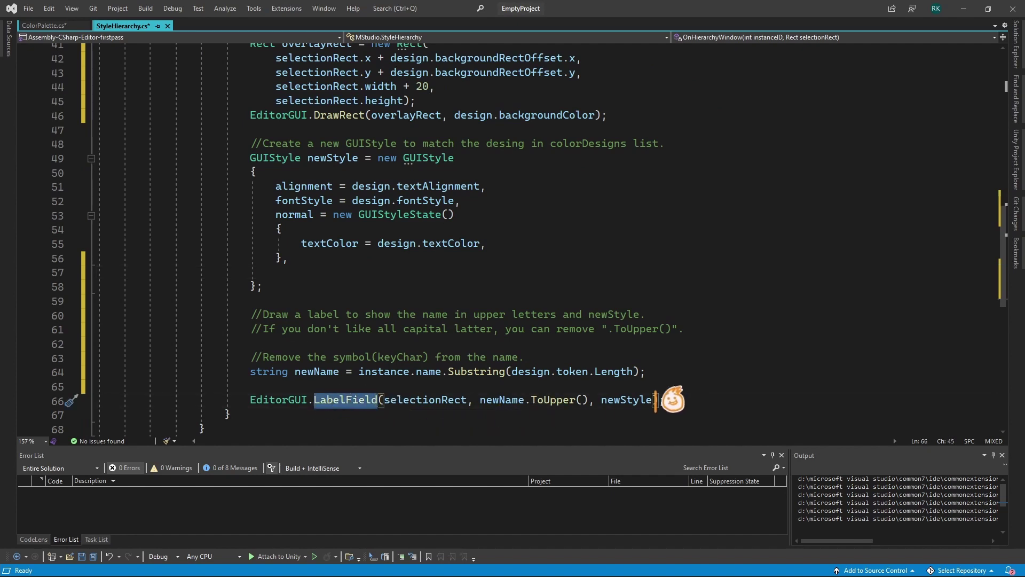
pyautogui.click(640, 399)
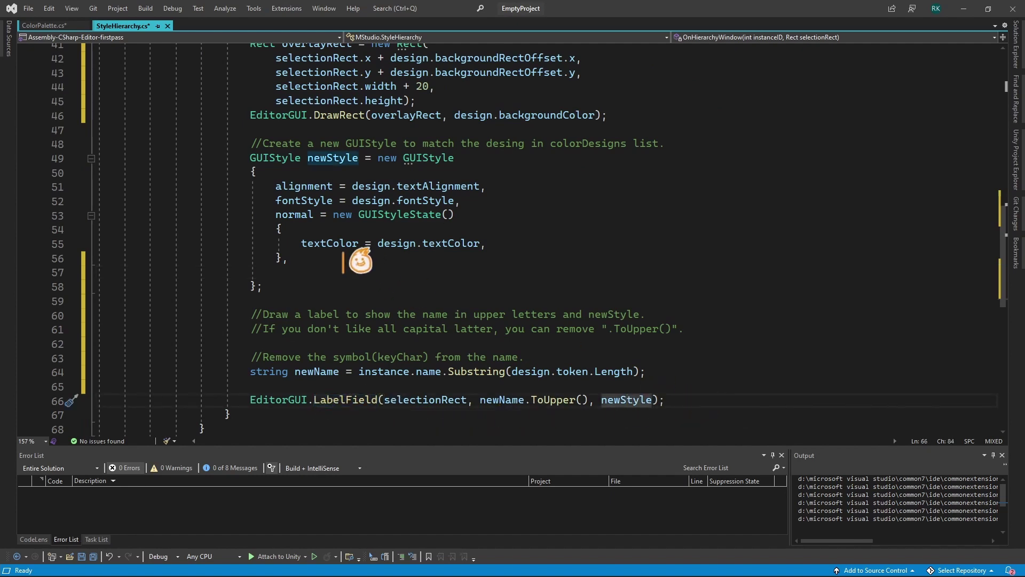
pyautogui.click(312, 272)
pyautogui.hotkey('alt', 'Tab')
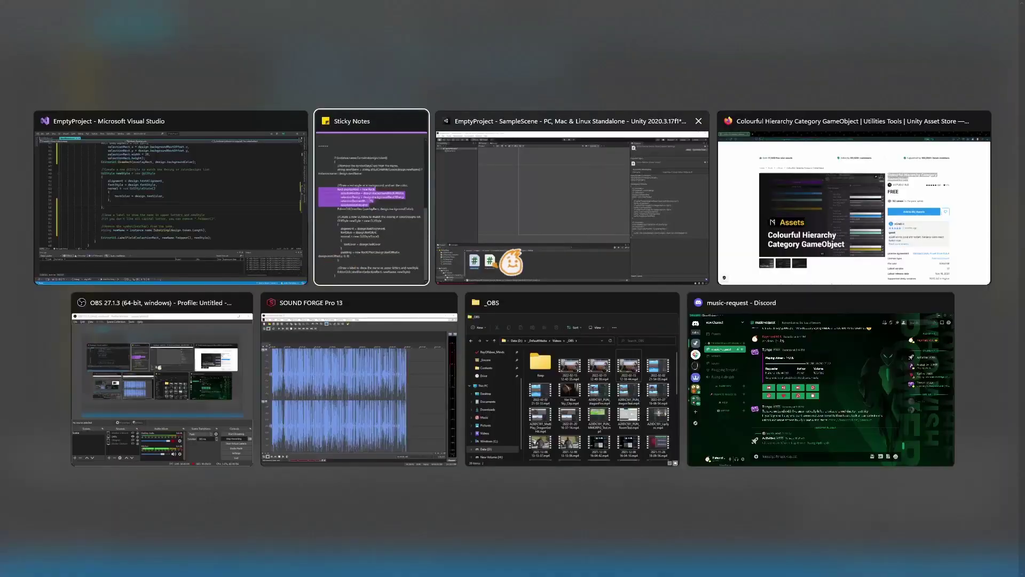
pyautogui.moveTo(211, 315); pyautogui.dragTo(24, 301)
pyautogui.hotkey('ctrl', 'c')
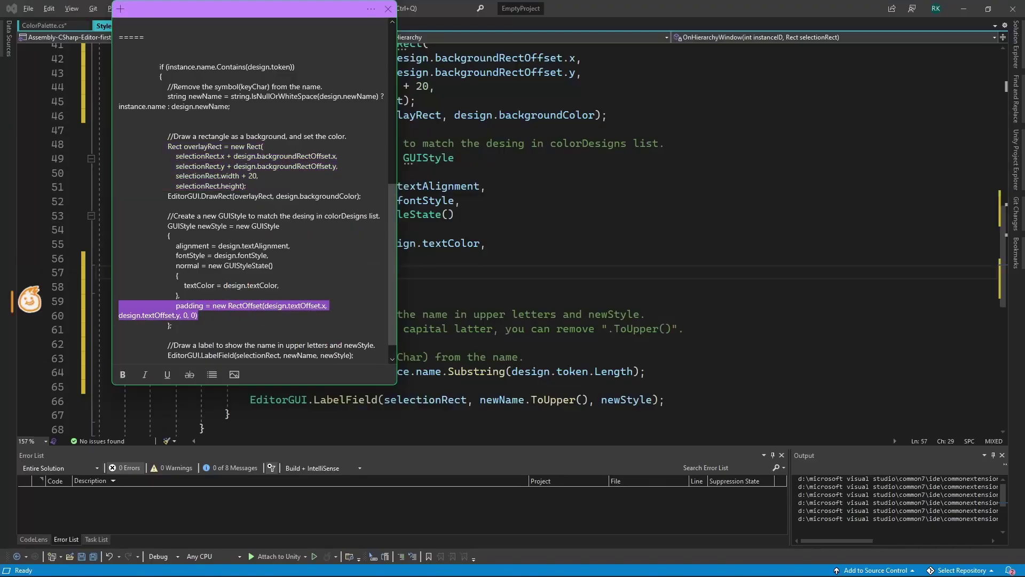
pyautogui.click(445, 295)
pyautogui.click(312, 281)
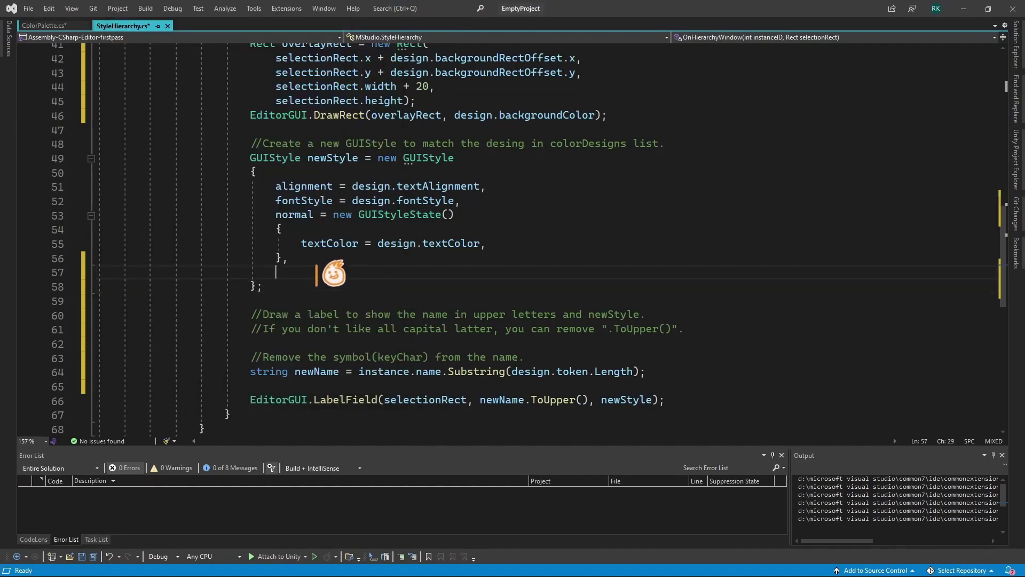
pyautogui.hotkey('ctrl', 'v')
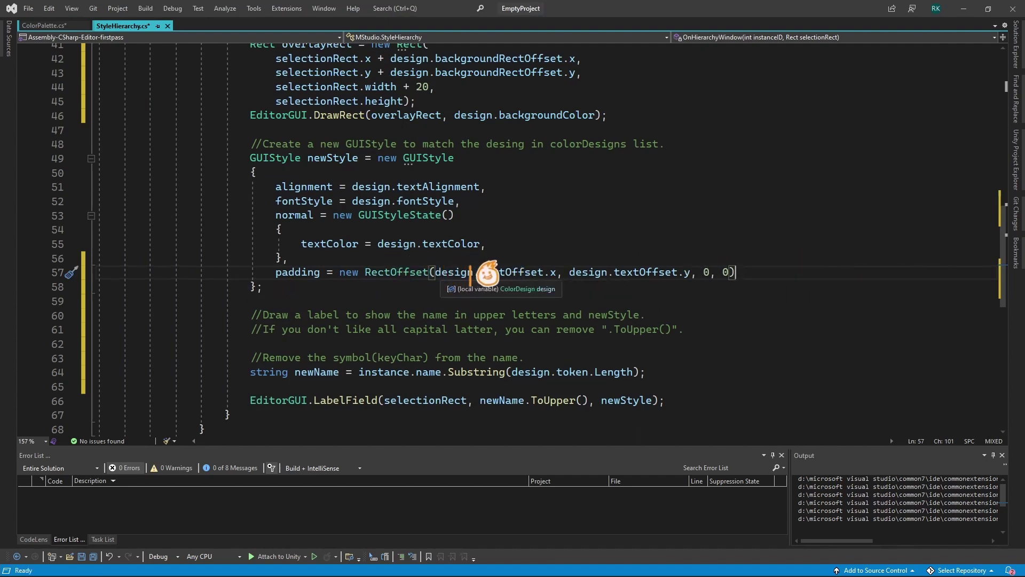
# Step: Check the textOffset definition in ColorPalette.cs against its x and y use in the padding, and newStyle's use in LabelField
pyautogui.doubleClick(508, 272)
pyautogui.press('F12')
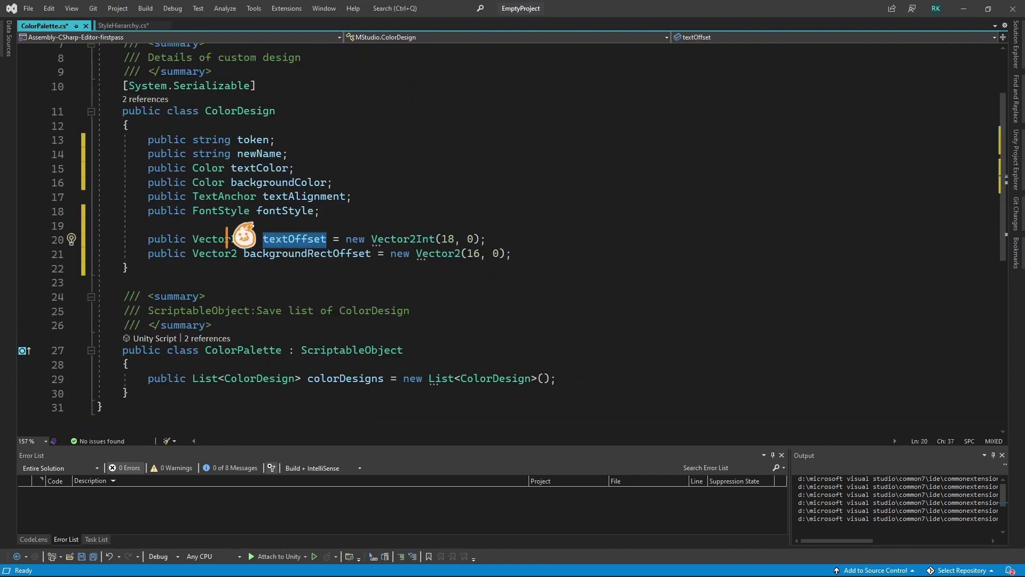
pyautogui.hotkey('ctrl', 'Tab')
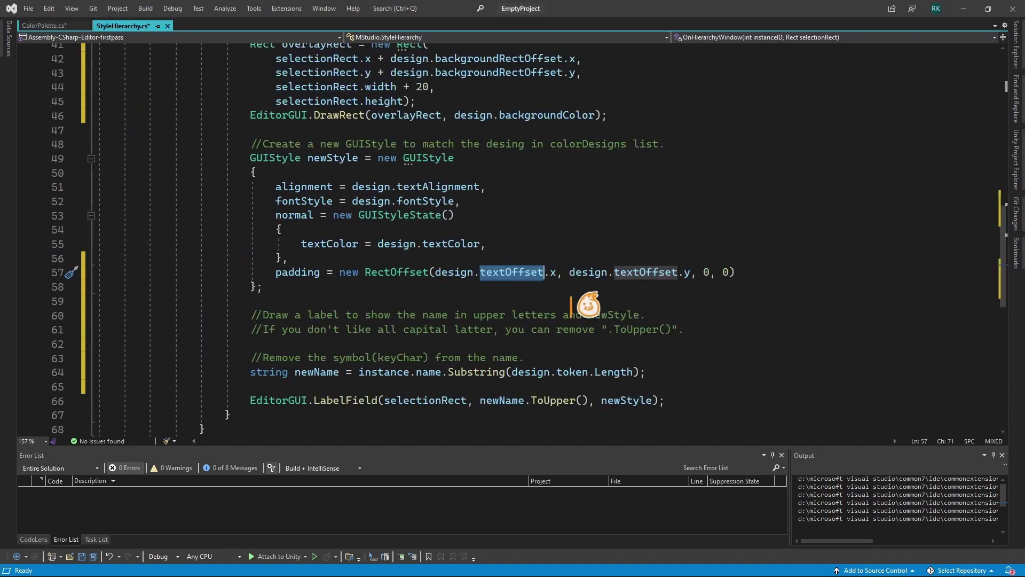
pyautogui.moveTo(549, 273); pyautogui.dragTo(562, 273)
pyautogui.moveTo(683, 273); pyautogui.dragTo(697, 272)
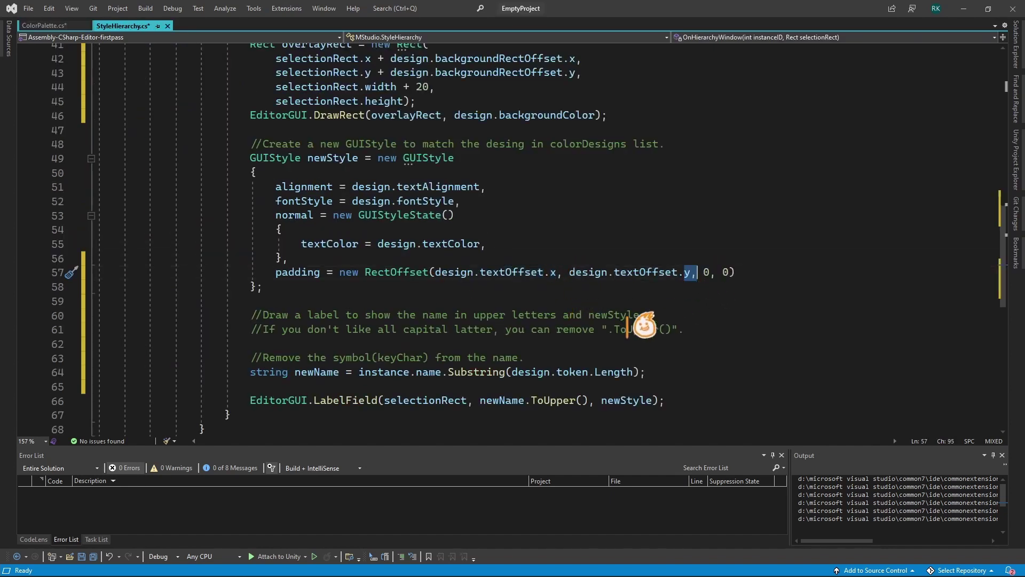
pyautogui.keyDown('ctrl'); pyautogui.click(630, 273); pyautogui.keyUp('ctrl')
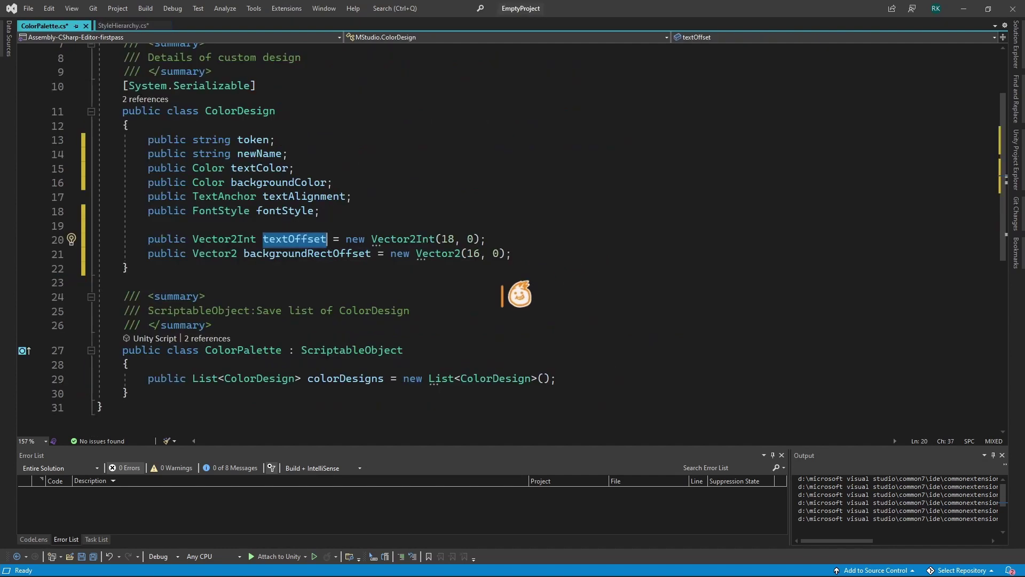
pyautogui.hotkey('ctrl', 'Tab')
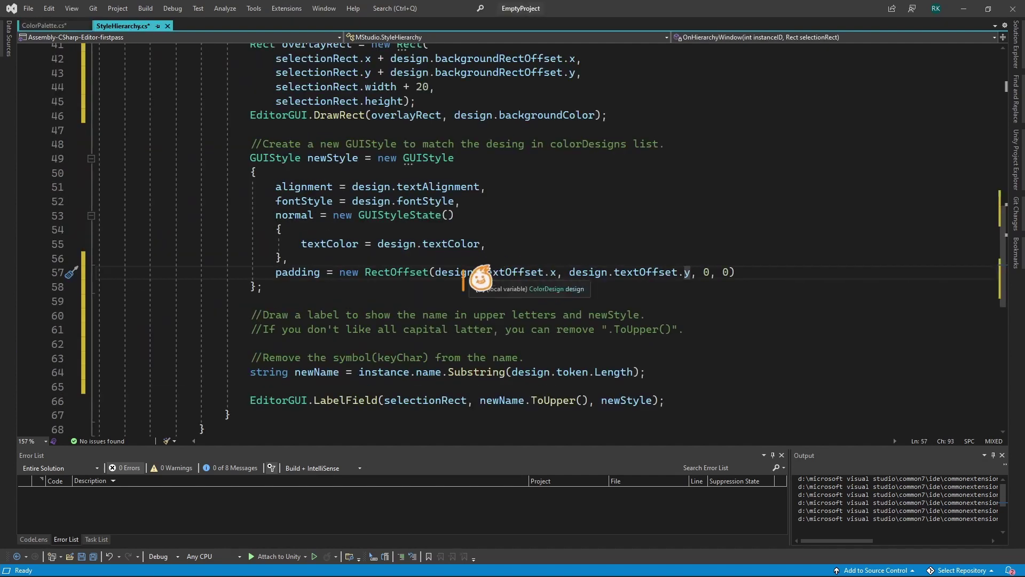
pyautogui.click(574, 303)
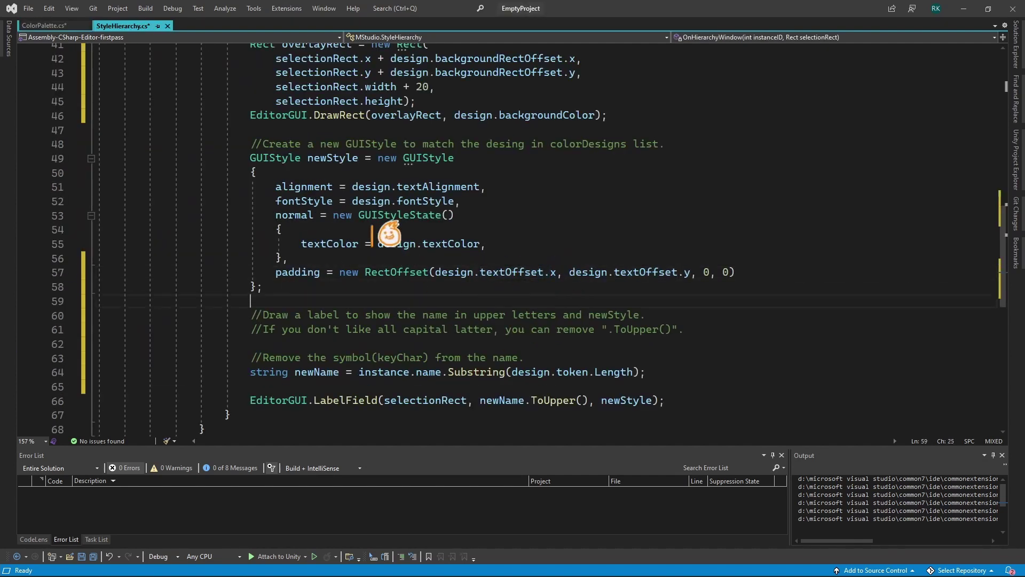
pyautogui.doubleClick(641, 400)
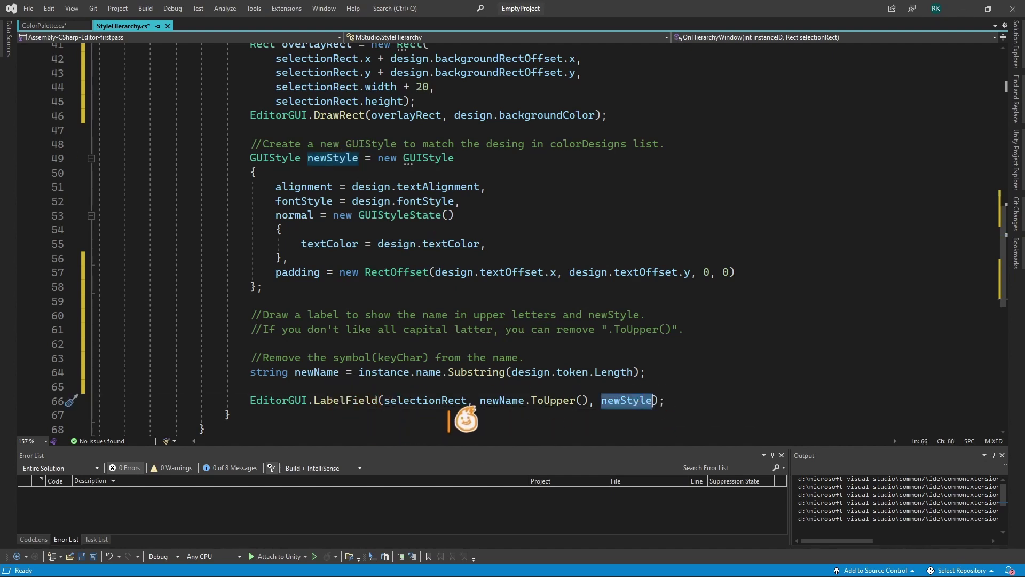
# Step: Review the selectionRect and newName arguments of the EditorGUI.LabelField call in StyleHierarchy.cs
pyautogui.moveTo(359, 404)
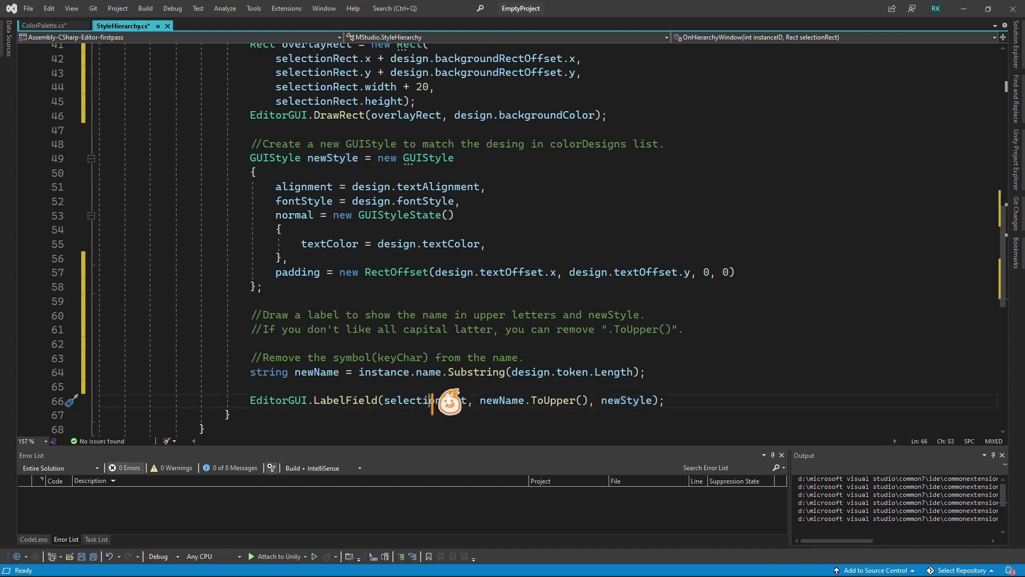
pyautogui.doubleClick(429, 400)
pyautogui.scroll(4, 475, 368)
pyautogui.scroll(2, 497, 147)
pyautogui.scroll(-6, 496, 202)
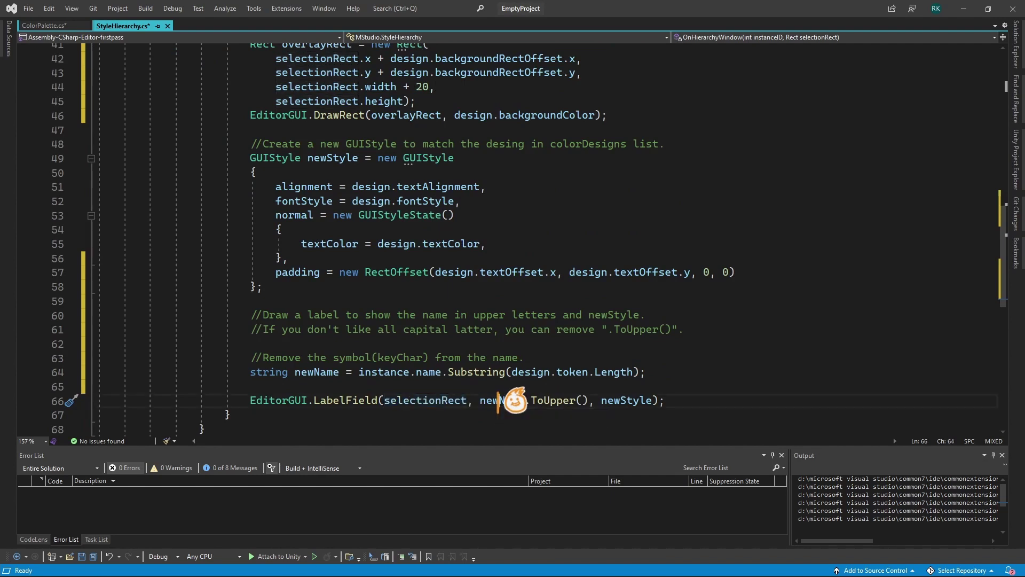
pyautogui.doubleClick(499, 400)
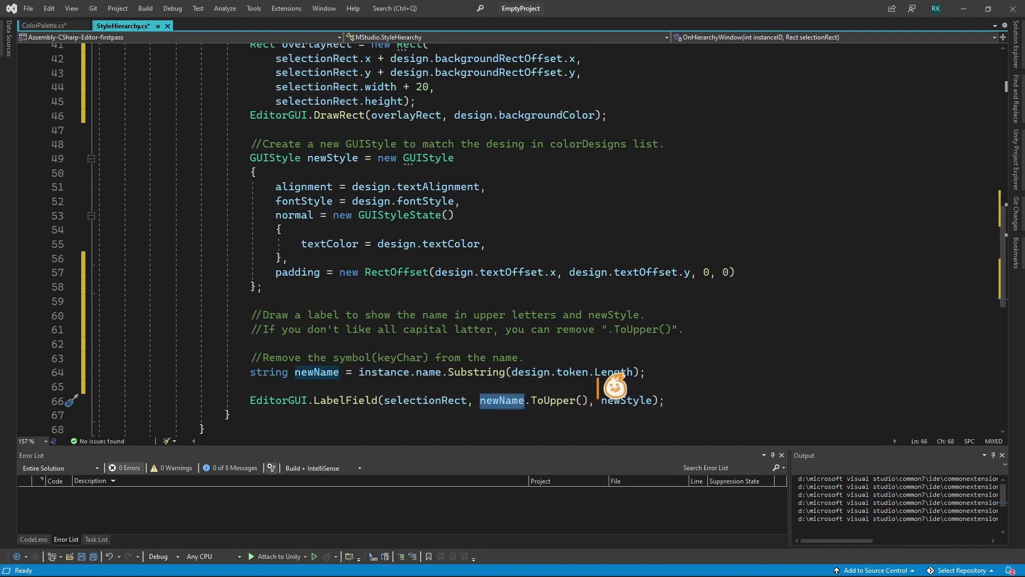
# Step: Replace newName's instance.name.Substring(design.token.Length) assignment with design.newName
pyautogui.moveTo(651, 372); pyautogui.dragTo(365, 372)
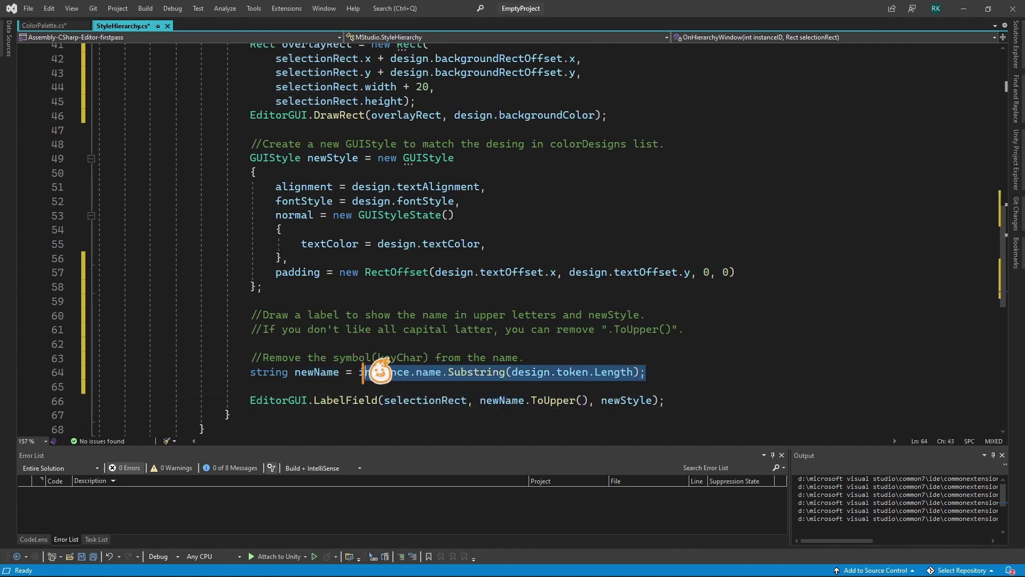
pyautogui.press('BackSpace')
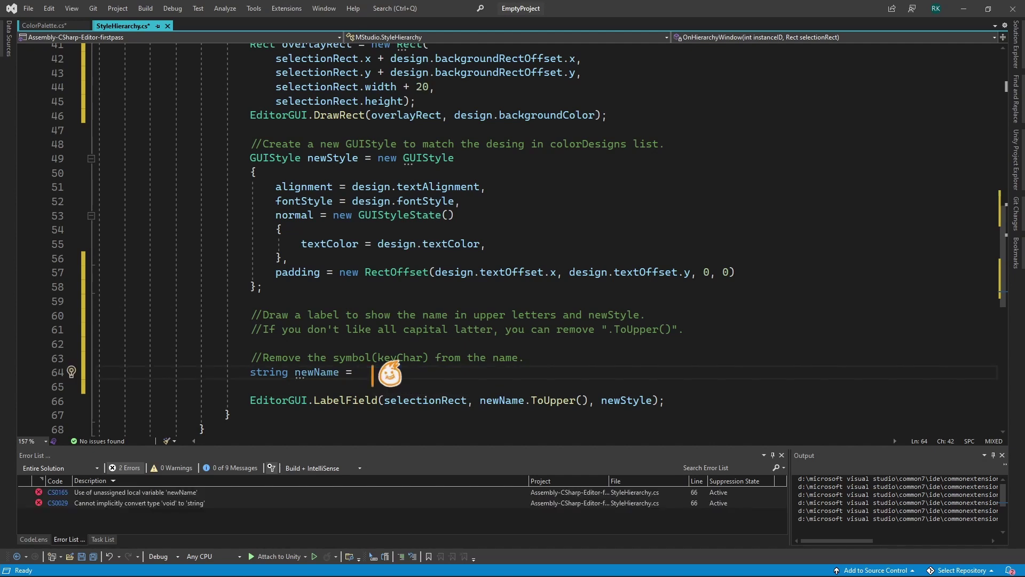
pyautogui.write('design')
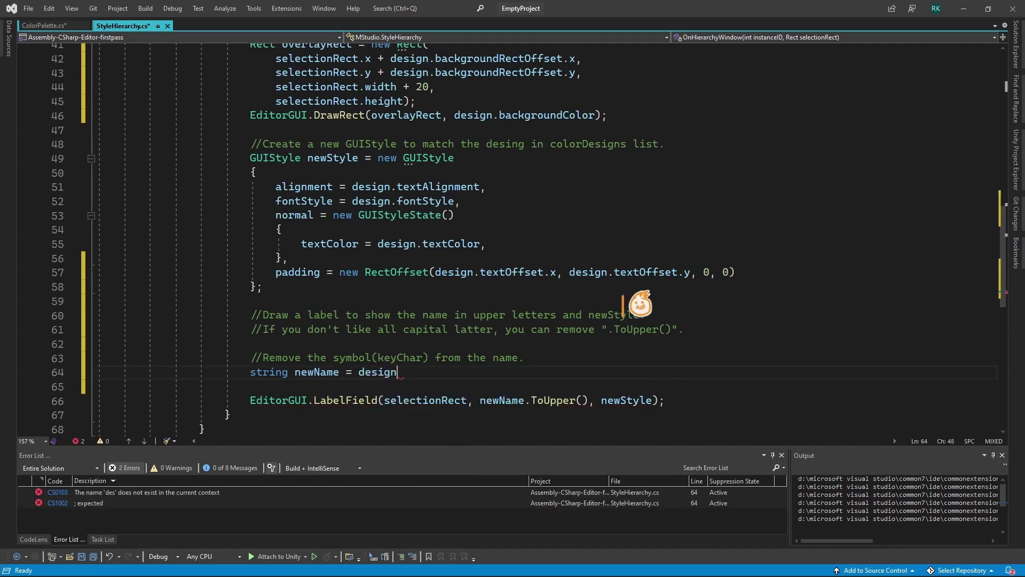
pyautogui.scroll(3, 623, 305)
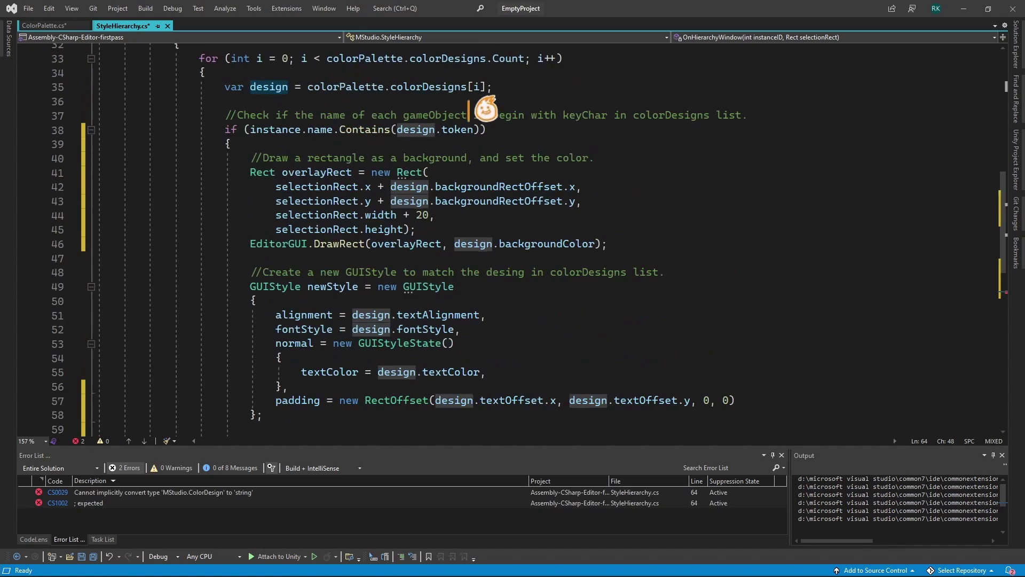
pyautogui.scroll(-3, 455, 243)
pyautogui.write('.')
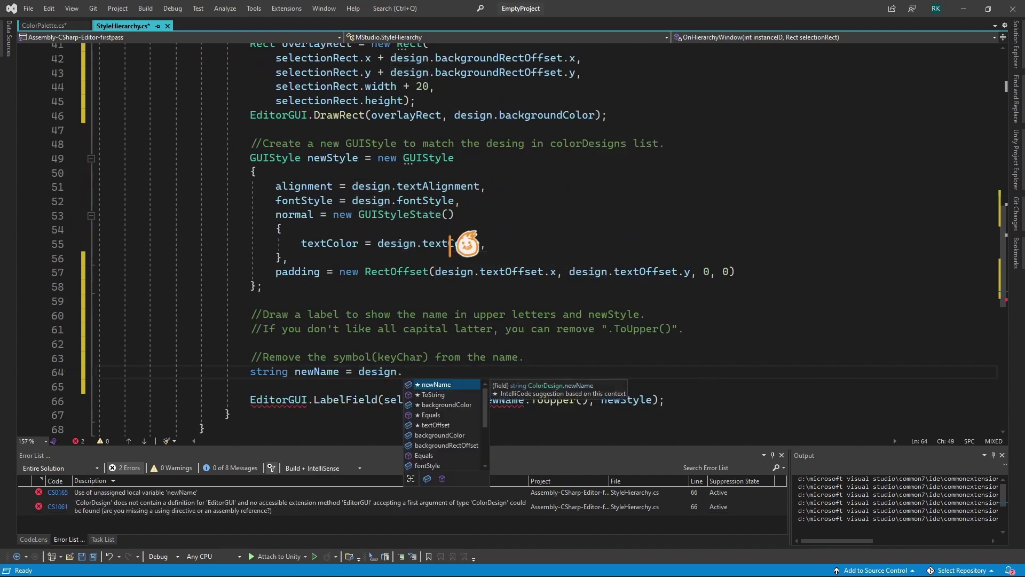
pyautogui.press('Escape')
pyautogui.write('newName')
# Step: Replace newName's assigned value with string.IsNullOrWhiteSpace(design.newName) ? instance.name : design.newName;
pyautogui.hotkey('shift', 'ctrl', 'Left')
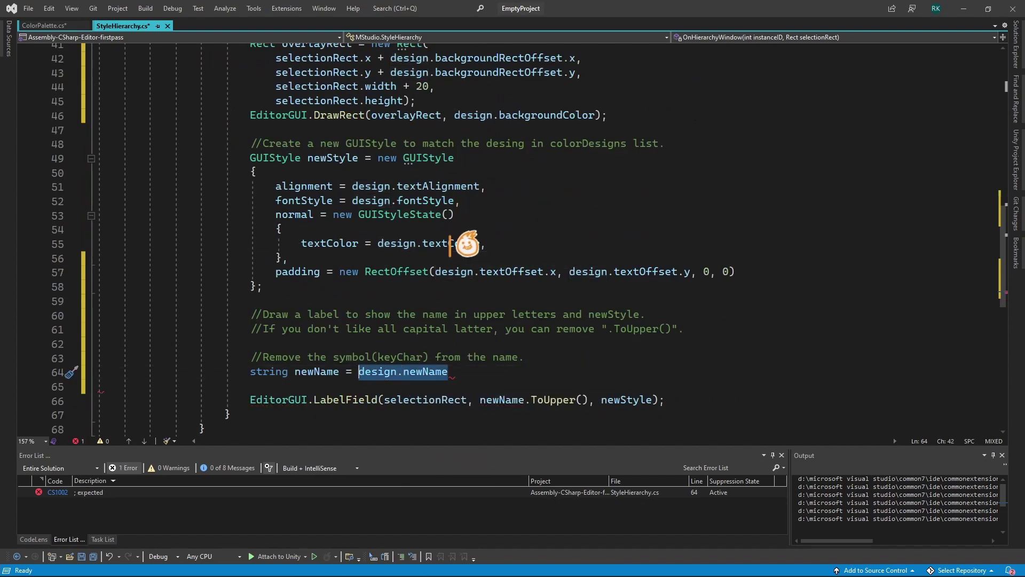
pyautogui.press('BackSpace')
pyautogui.write('strin')
pyautogui.write('g')
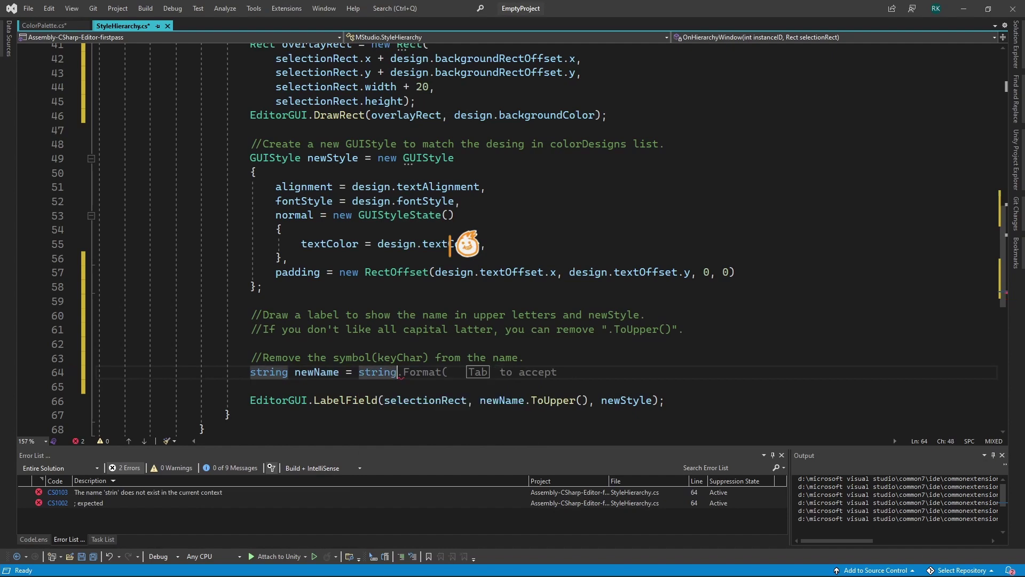
pyautogui.write('.IsNullOrWhiteSpace(design.newName')
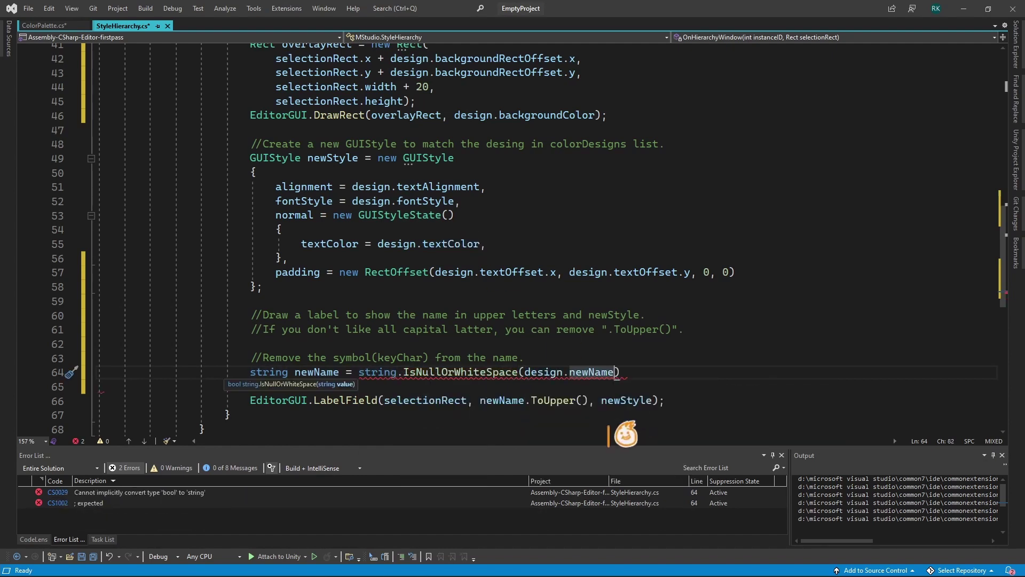
pyautogui.write(') ?')
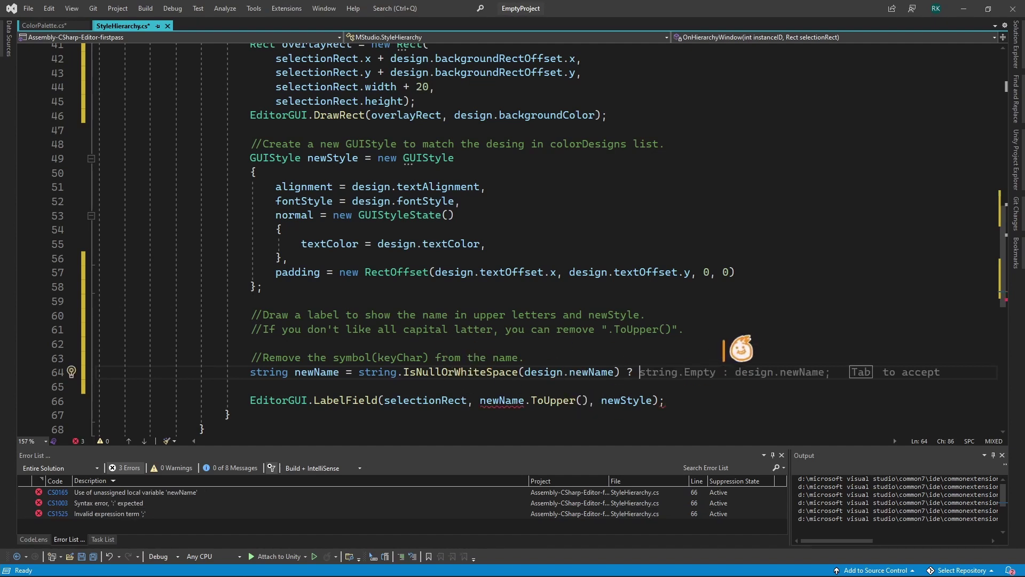
pyautogui.write(' instance.n')
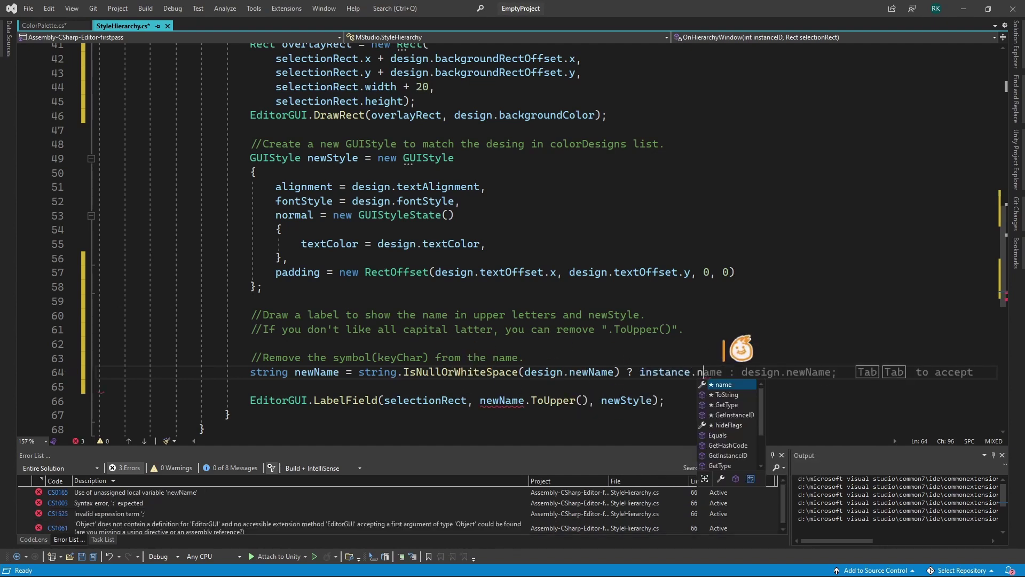
pyautogui.write('ame')
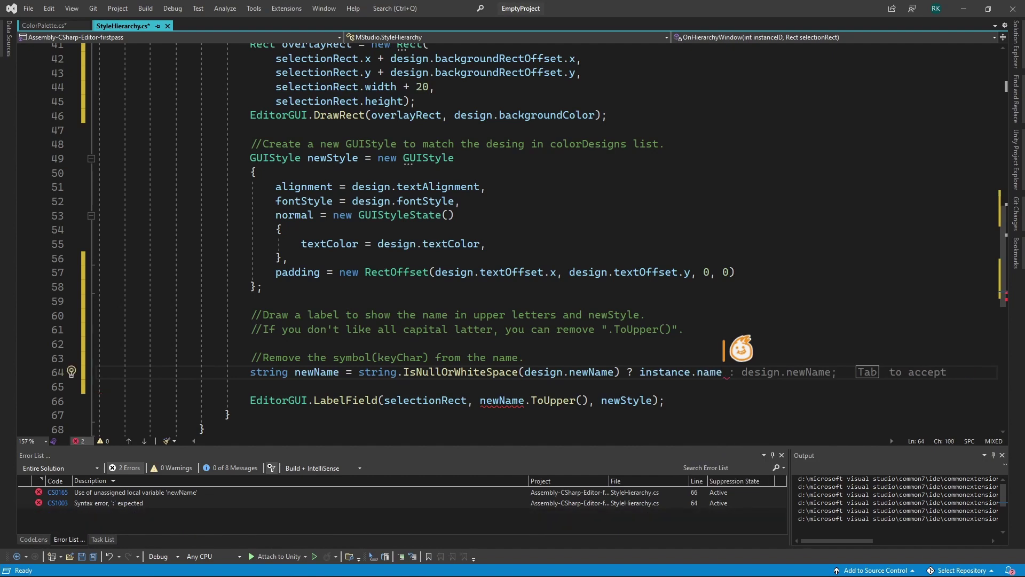
pyautogui.press('Tab')
# Step: Check design.newName in the conditional expression against the newName field definition in ColorPalette.cs
pyautogui.doubleClick(807, 372)
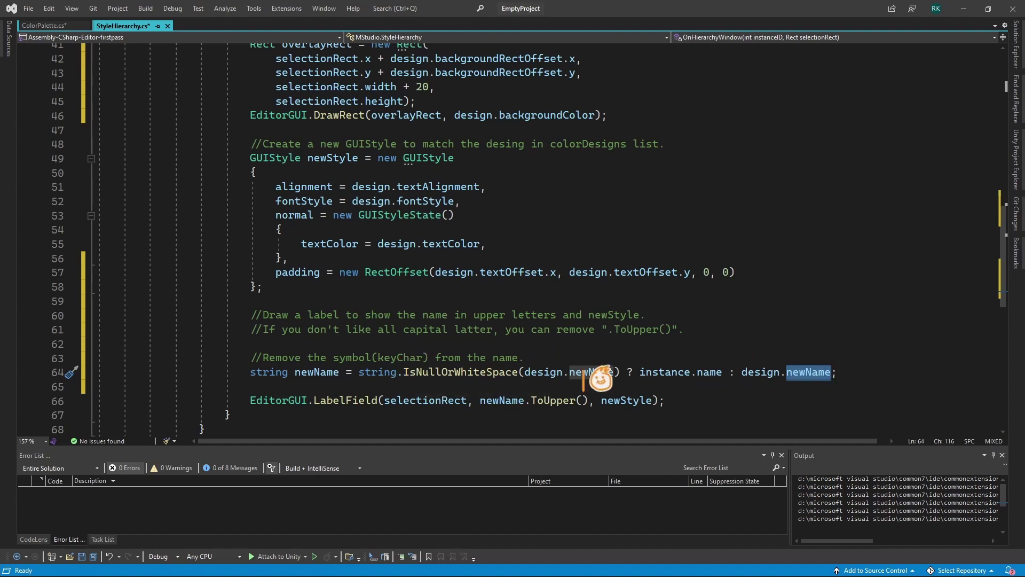
pyautogui.hotkey('ctrl', 'Tab')
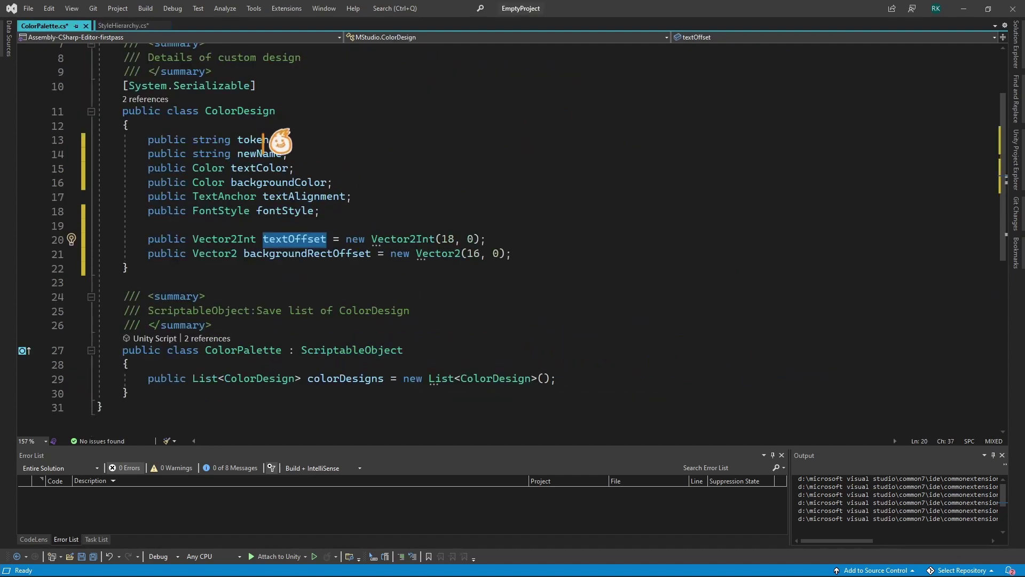
pyautogui.doubleClick(260, 154)
pyautogui.hotkey('ctrl', 'Tab')
pyautogui.press('End')
pyautogui.press('Return')
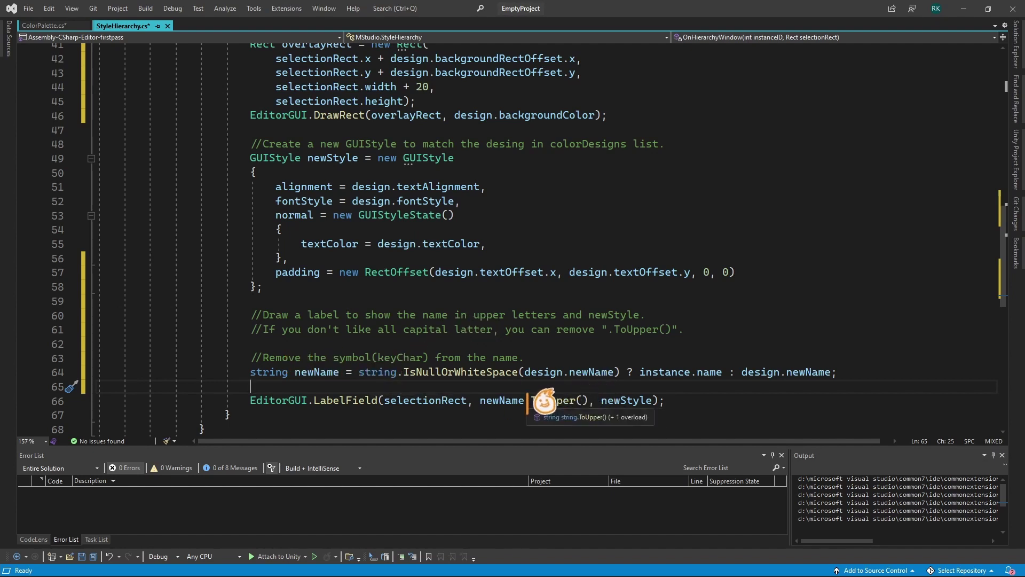
# Step: Remove .ToUpper() from newName in the LabelField call and delete the blank line above the call
pyautogui.moveTo(525, 400); pyautogui.dragTo(560, 400)
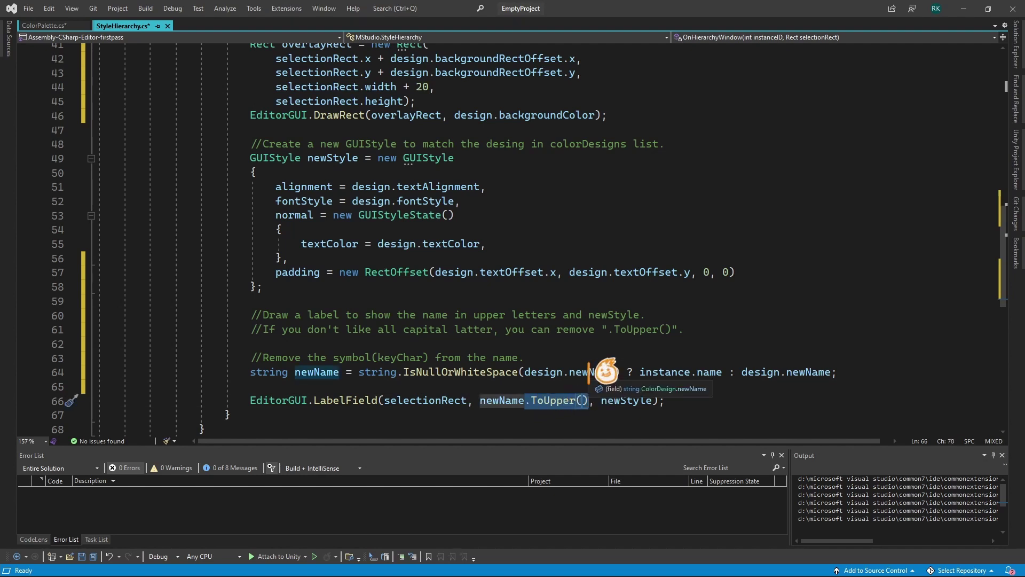
pyautogui.press('Delete')
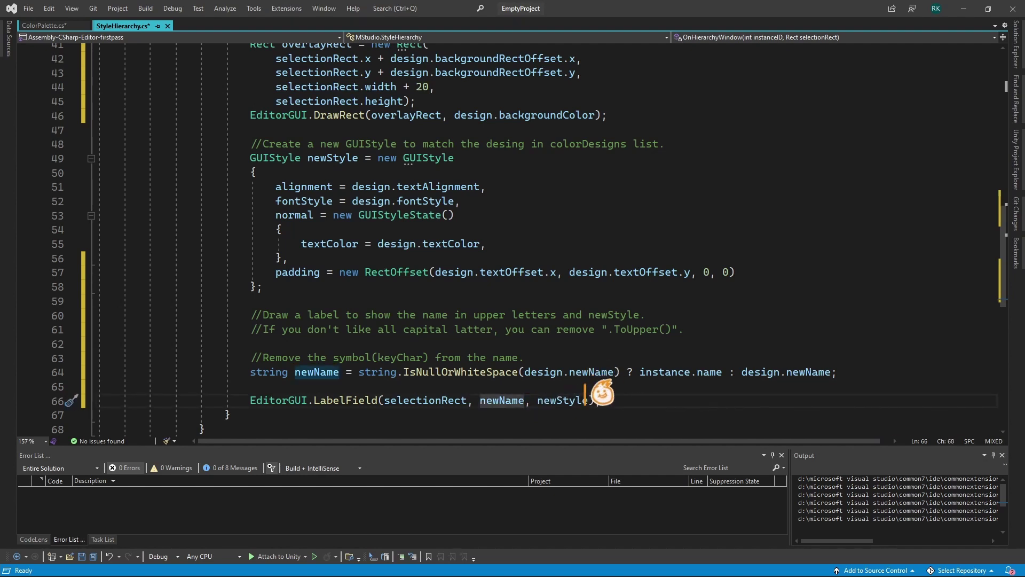
pyautogui.press('Up')
pyautogui.press('Delete')
pyautogui.click(742, 303)
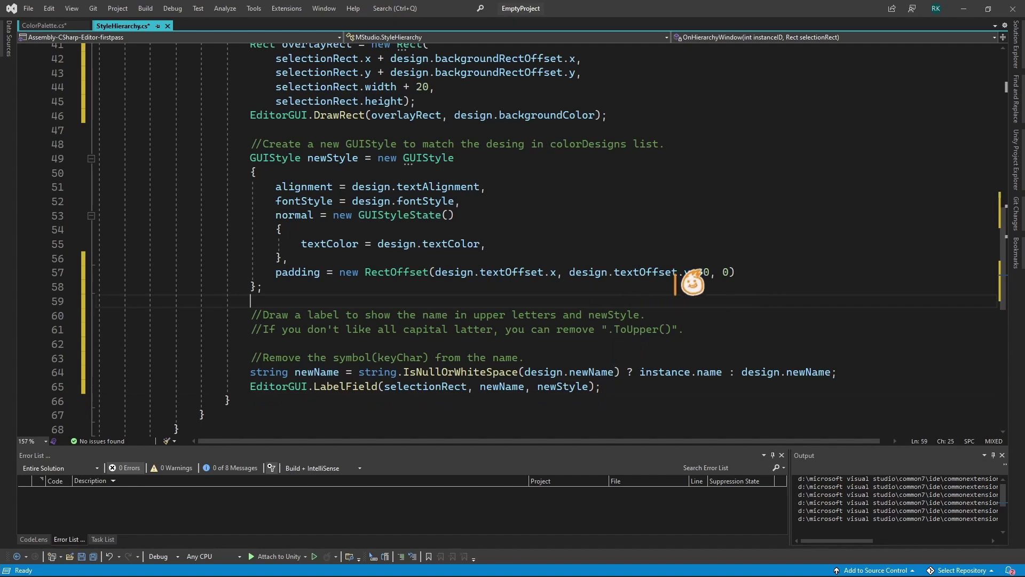
# Step: Save the edited scripts and switch to the Unity editor
pyautogui.scroll(2, 718, 298)
pyautogui.scroll(-2, 718, 299)
pyautogui.hotkey('ctrl', 's')
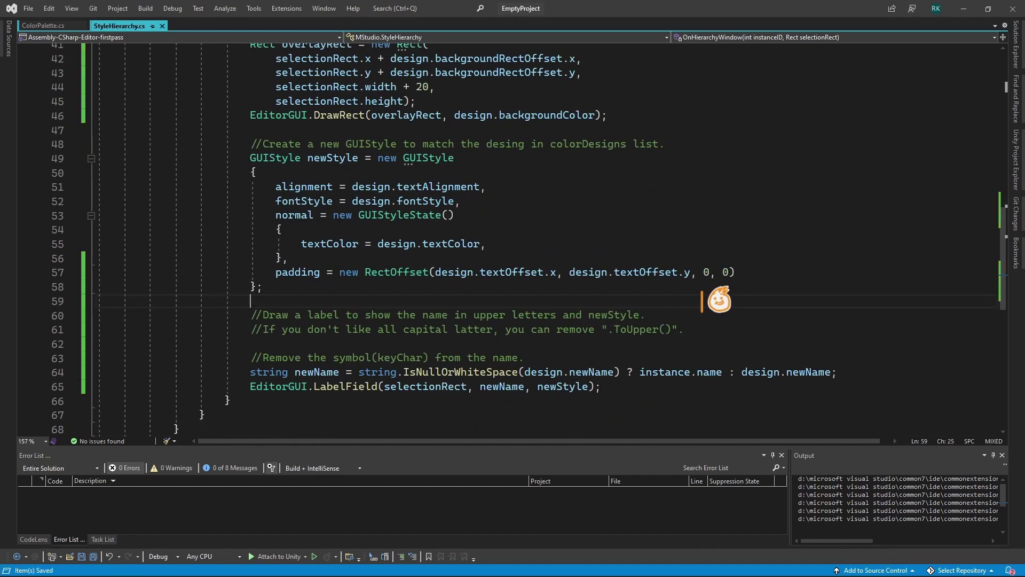
pyautogui.hotkey('alt', 'Tab')
pyautogui.press('Escape')
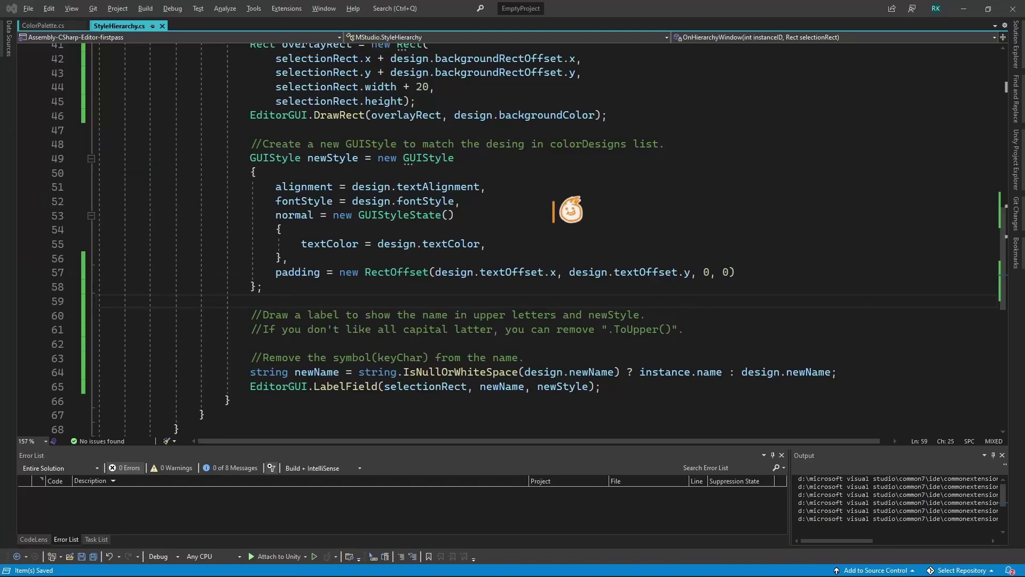
pyautogui.hotkey('alt', 'Tab')
pyautogui.click(320, 448)
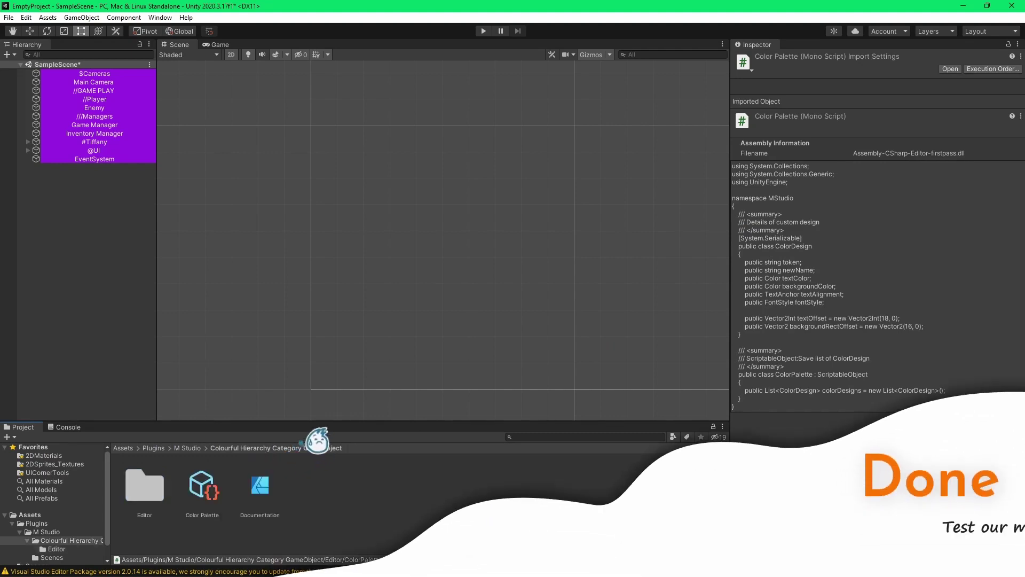
# Step: Empty the Color Palette asset's Color Designs list by setting its array size to 0
pyautogui.click(203, 486)
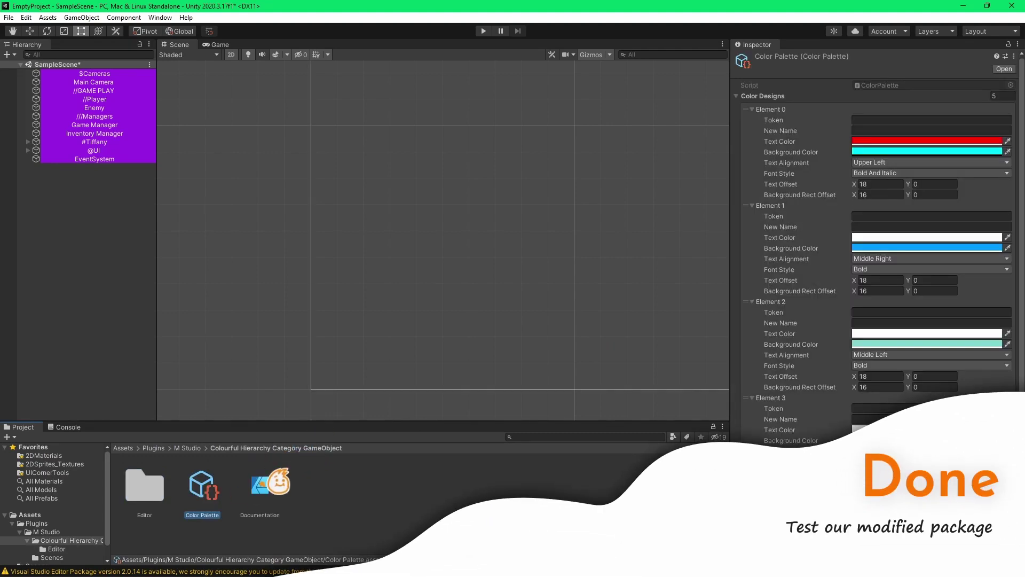
pyautogui.click(999, 95)
pyautogui.write('0')
pyautogui.press('Return')
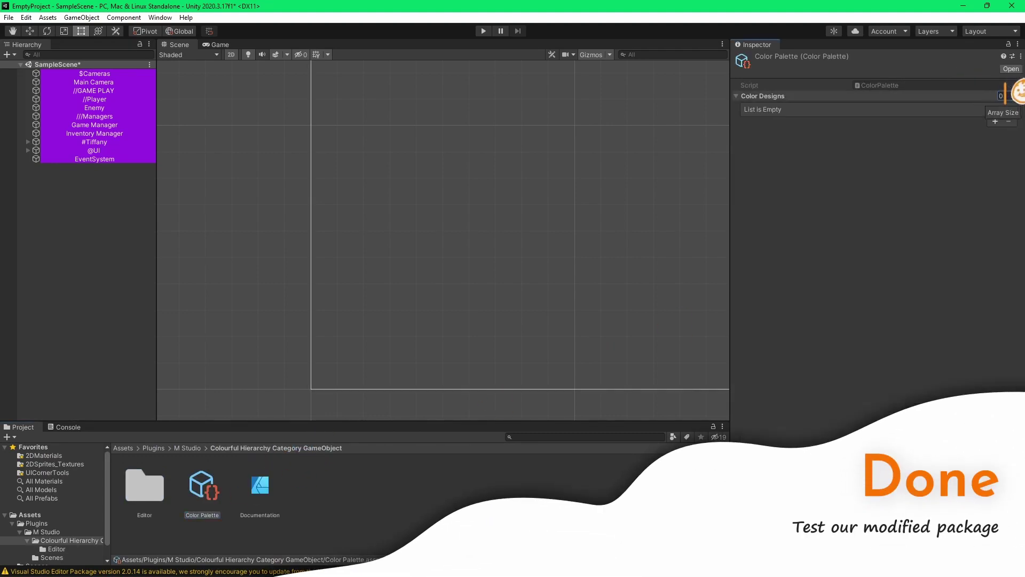
# Step: Add a color design with Token Camera, New Name Camera Teheee, Text Offset X 18 and Background Rect Offset X 16
pyautogui.click(993, 119)
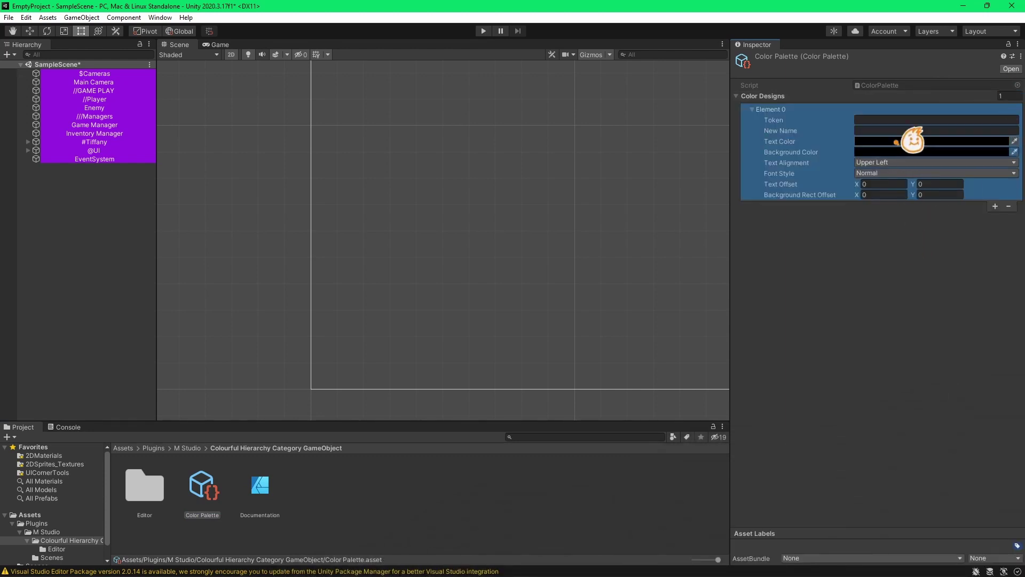
pyautogui.click(878, 184)
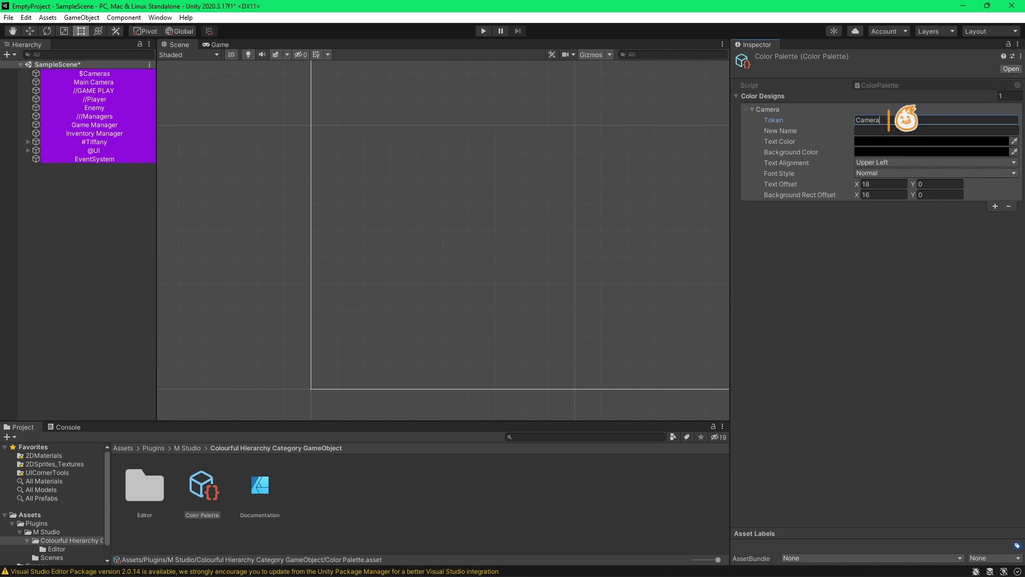
pyautogui.press('Return')
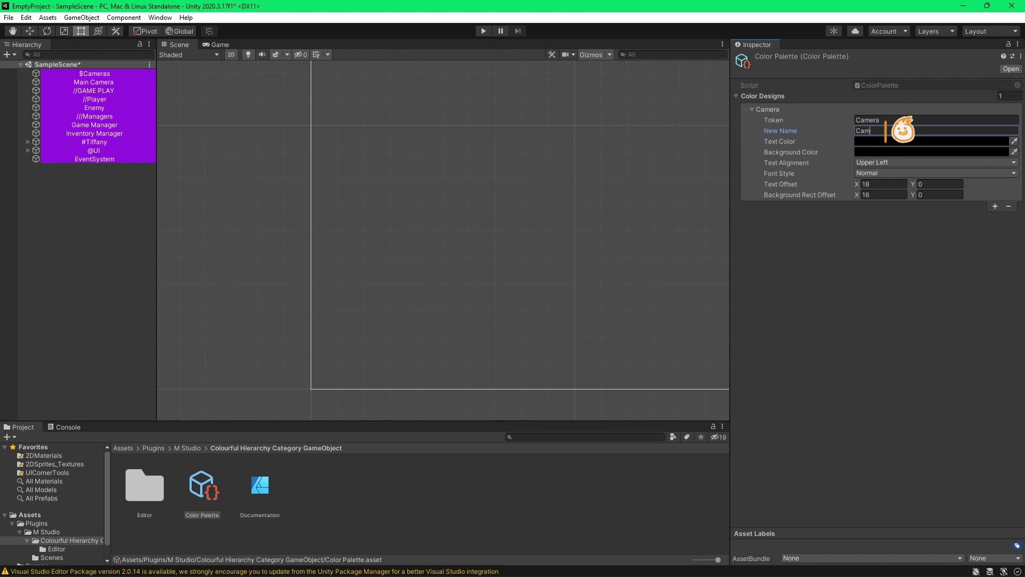
pyautogui.write('eheee')
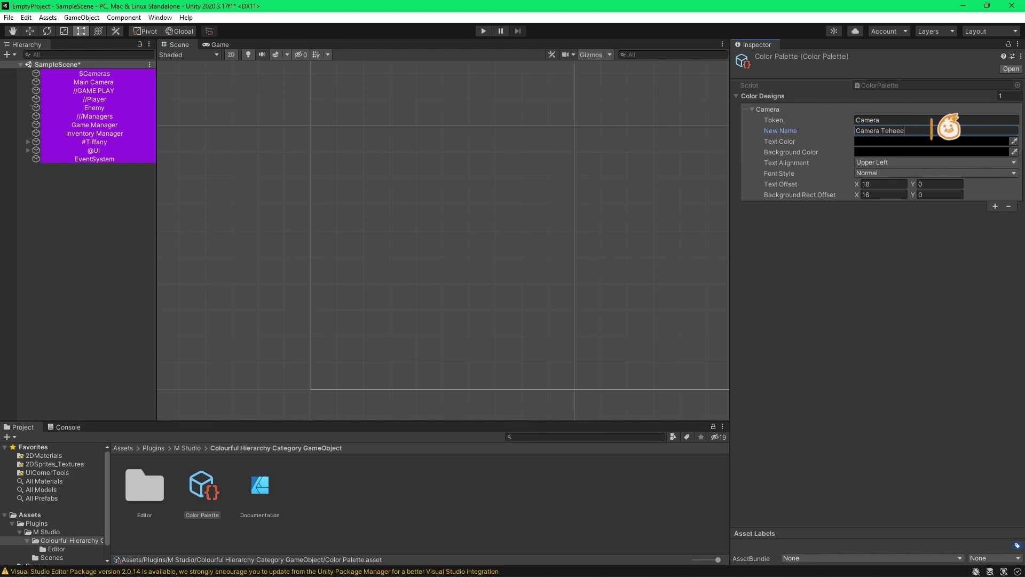
# Step: Set the Camera design's text color to light cyan C7F7FF with alpha 100
pyautogui.click(919, 141)
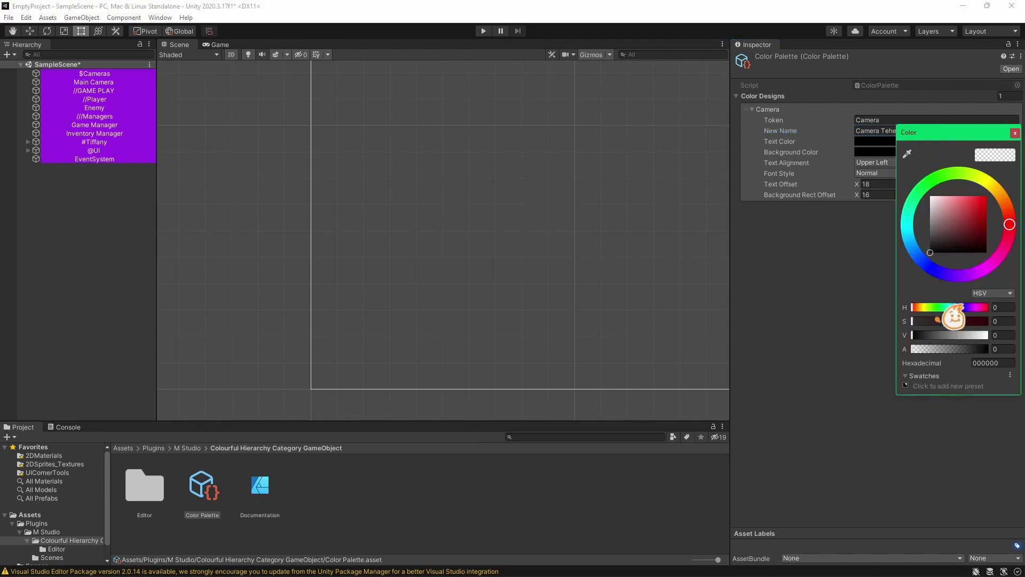
pyautogui.moveTo(931, 350); pyautogui.dragTo(980, 350)
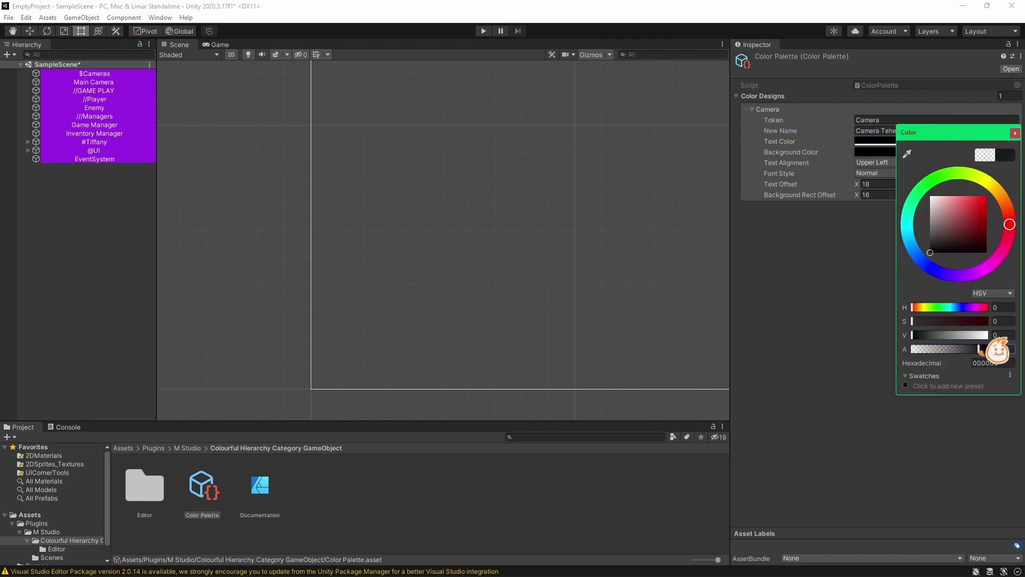
pyautogui.click(952, 307)
pyautogui.moveTo(959, 320); pyautogui.dragTo(929, 321)
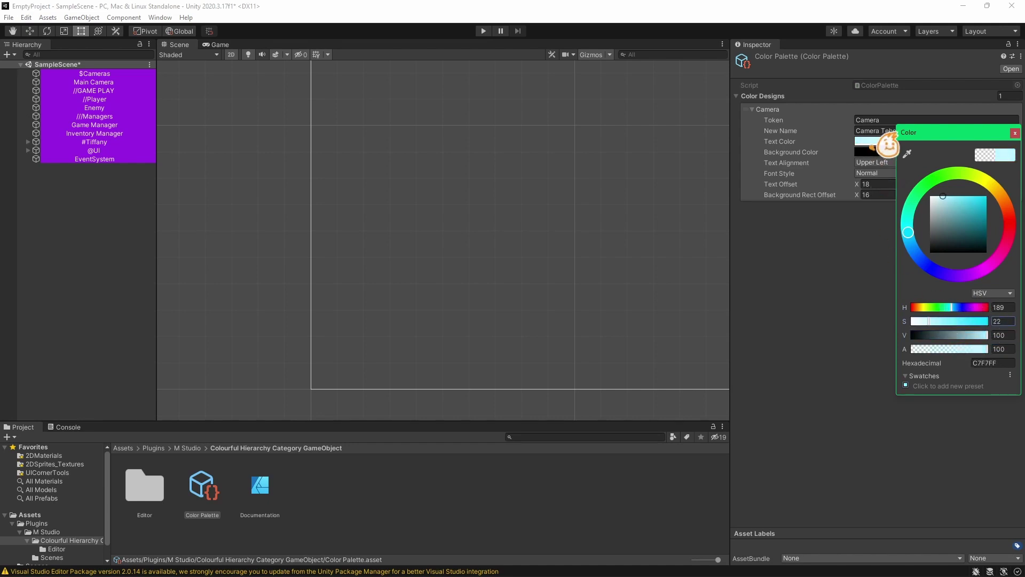
# Step: Set the Camera design's background color to blue 008DFF with alpha 100
pyautogui.click(873, 152)
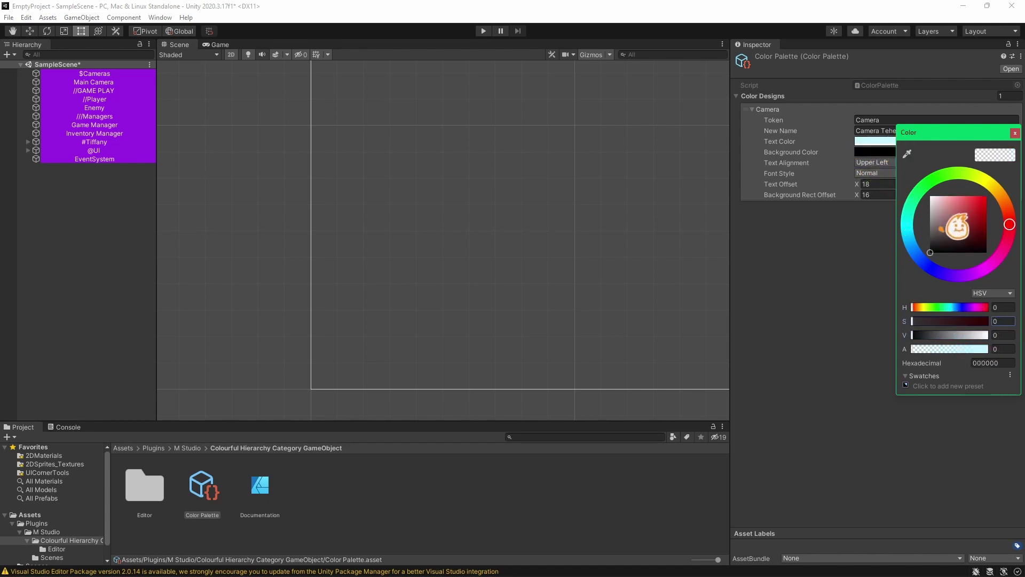
pyautogui.click(985, 197)
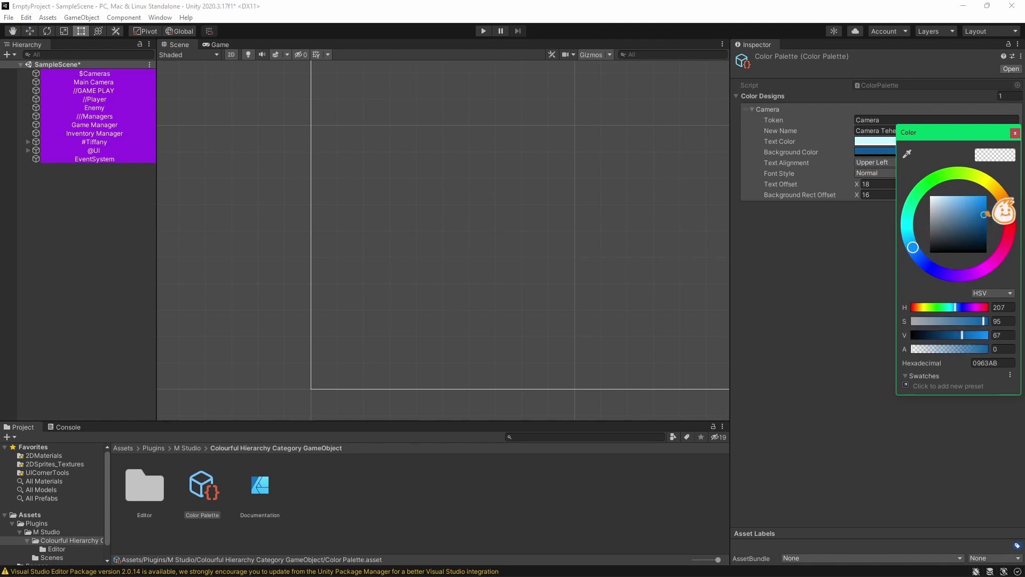
pyautogui.moveTo(940, 349); pyautogui.dragTo(982, 350)
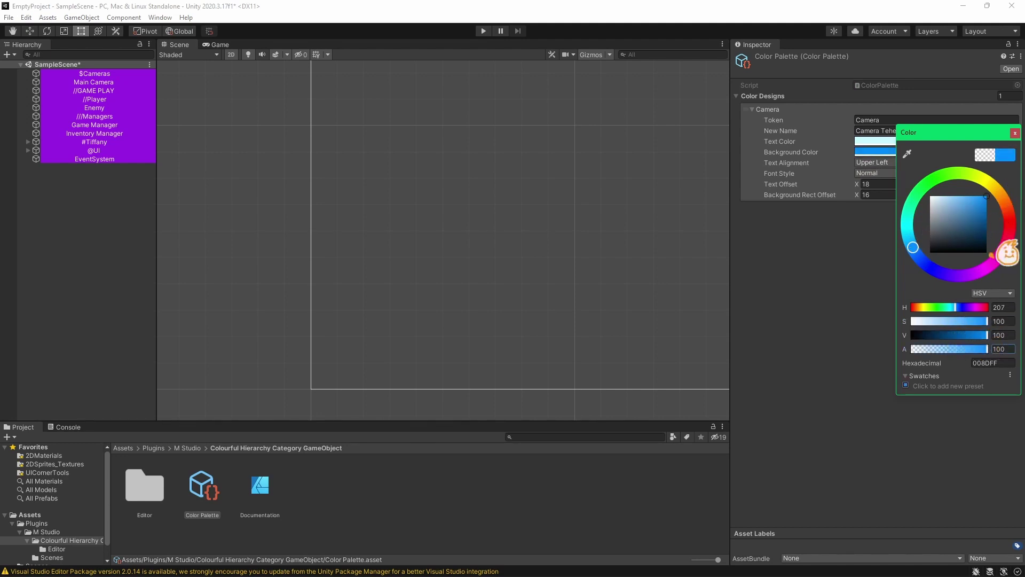
# Step: Finish the color edit, refresh the Hierarchy and inspect the real names of the two objects styled by the Camera design
pyautogui.click(1014, 133)
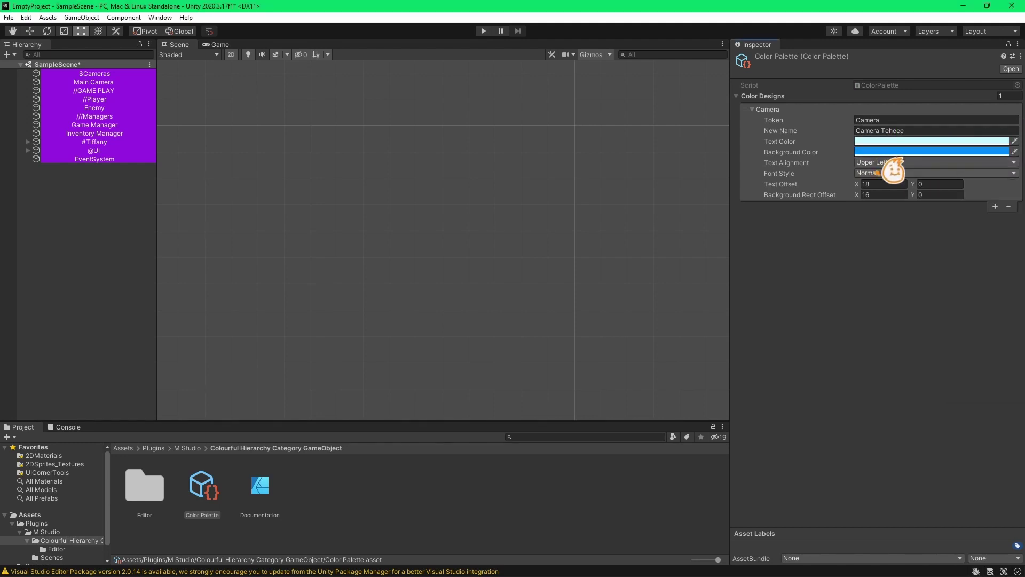
pyautogui.click(86, 219)
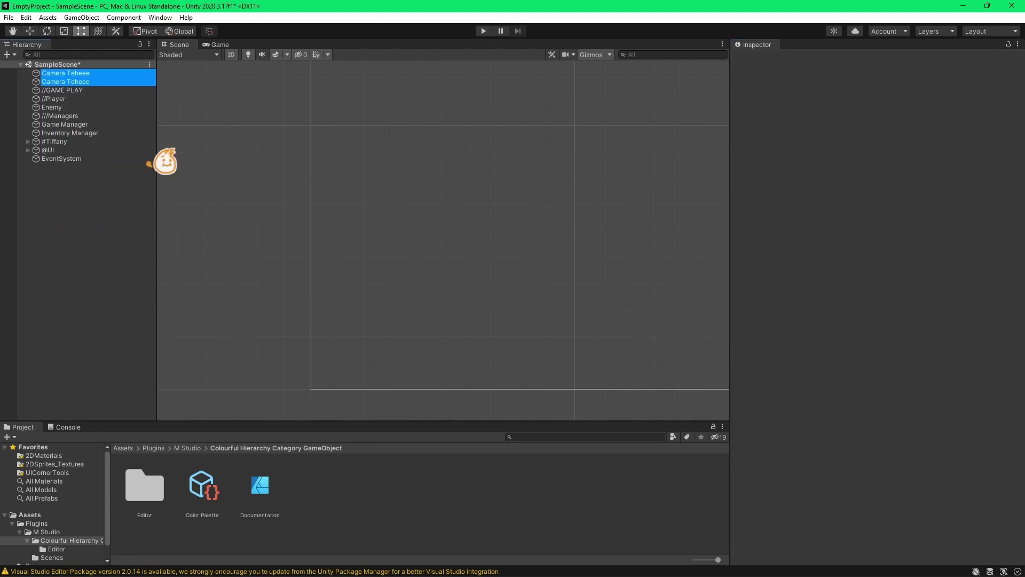
pyautogui.click(109, 73)
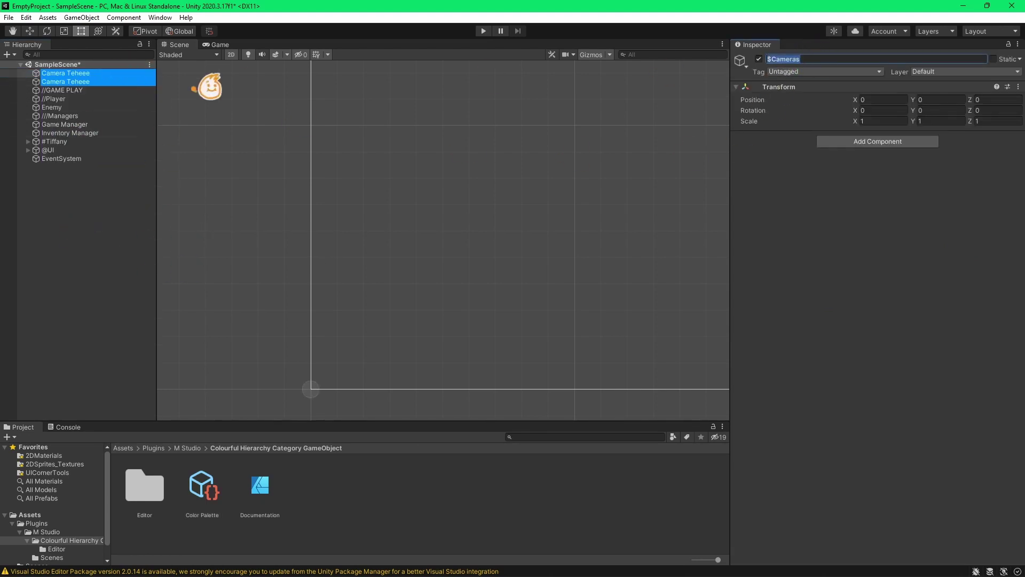
pyautogui.click(92, 81)
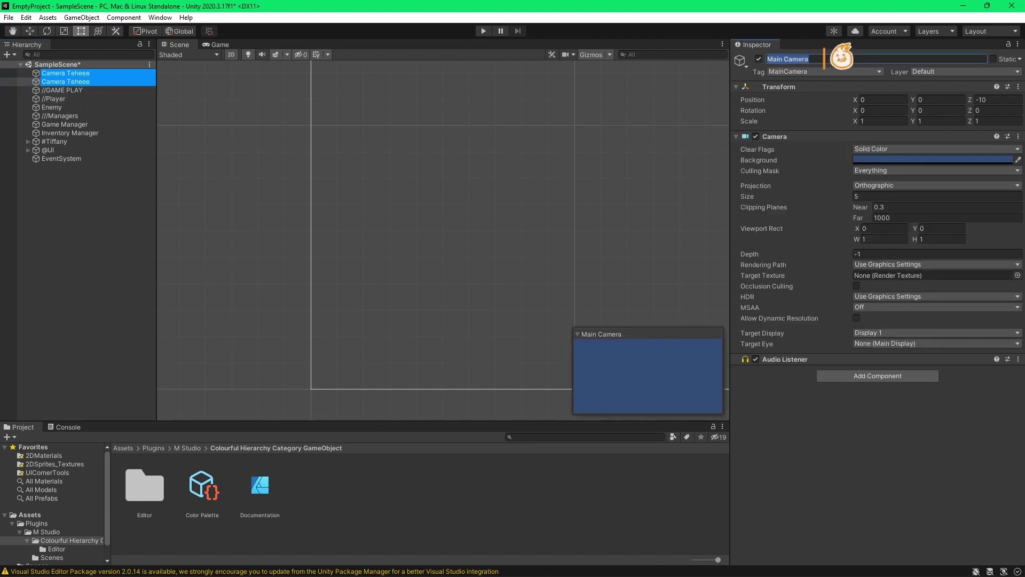
pyautogui.click(104, 73)
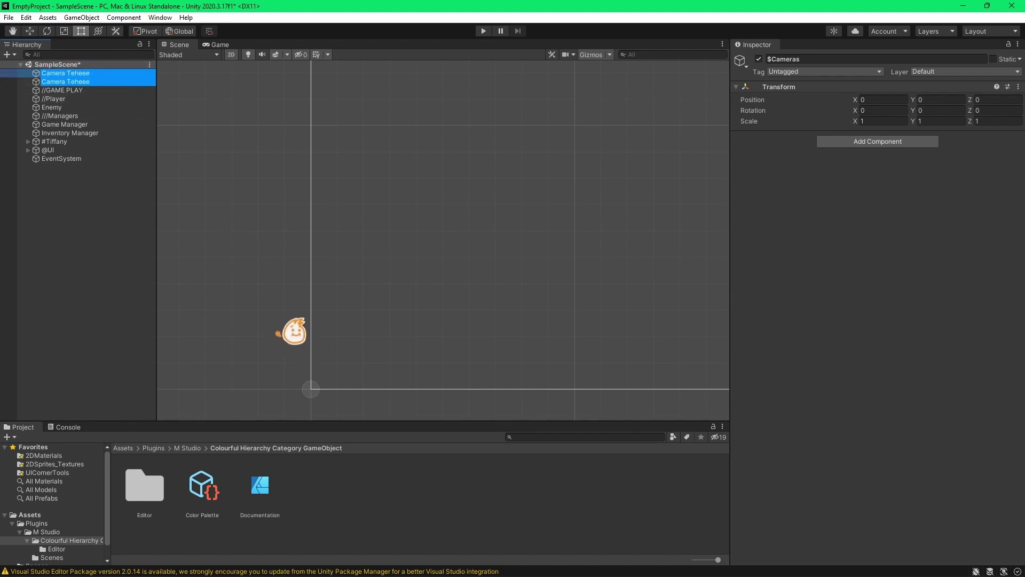
# Step: Add a second color design to the Color Palette asset with Token Player
pyautogui.click(214, 491)
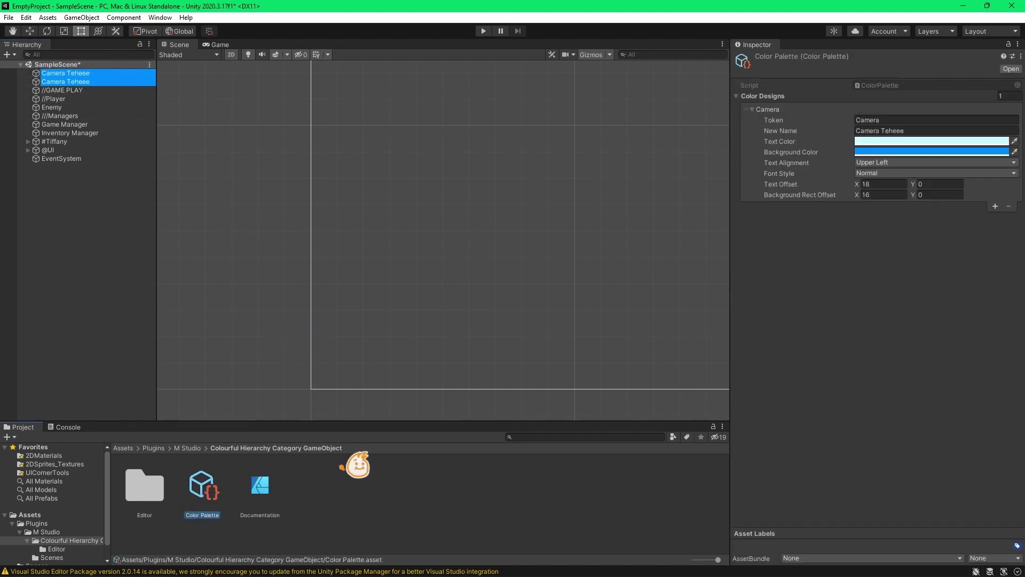
pyautogui.click(994, 205)
pyautogui.click(934, 215)
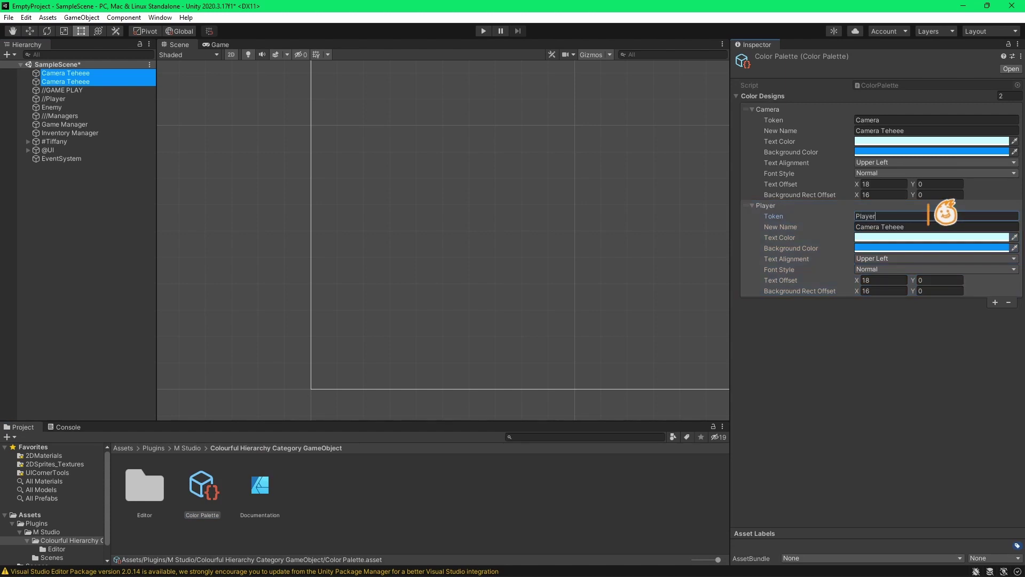
pyautogui.write('Player')
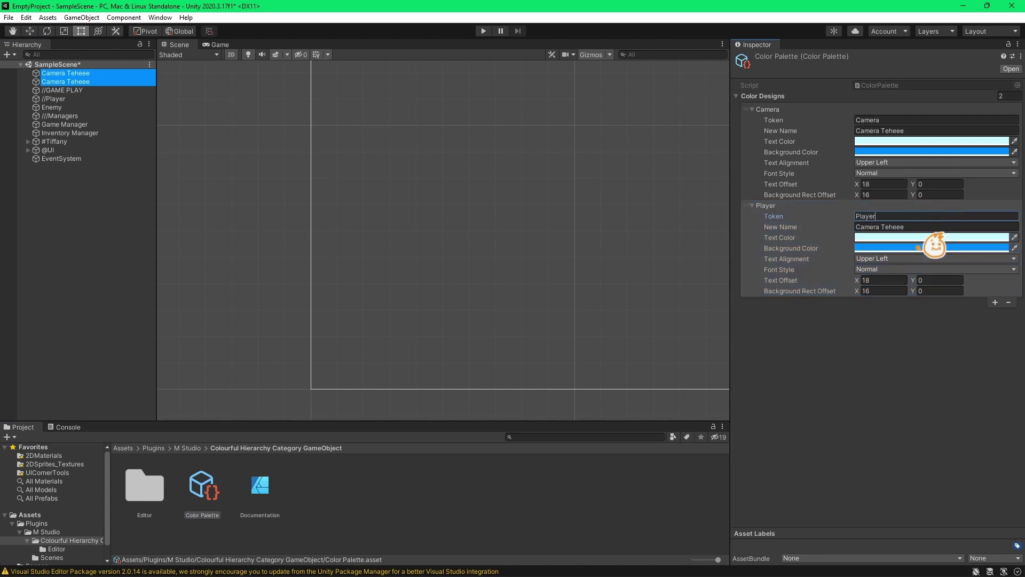
# Step: Set the Player design's background color alpha to 0 and its text color to bright green 00FF11
pyautogui.click(929, 248)
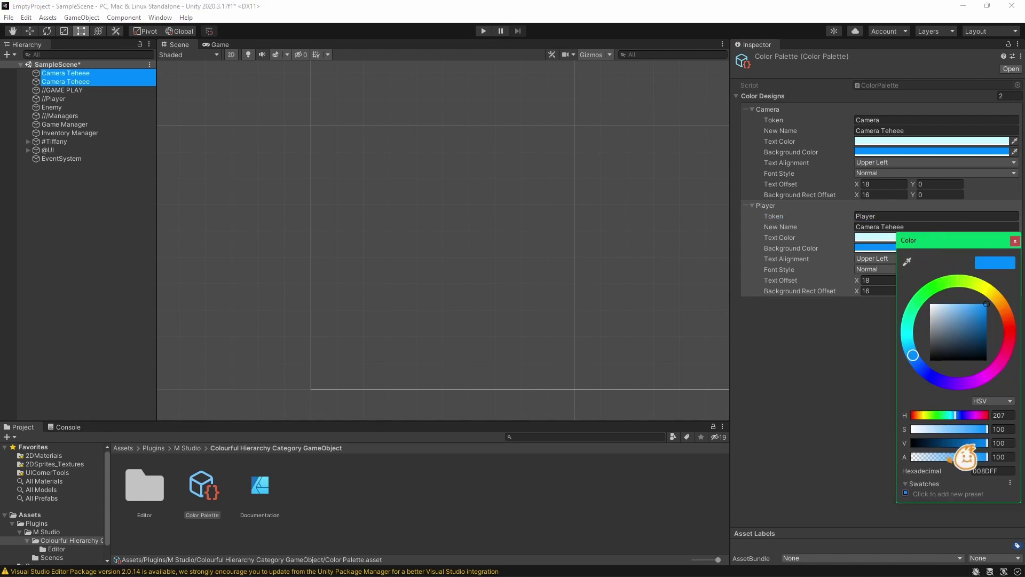
pyautogui.moveTo(945, 457); pyautogui.dragTo(860, 475)
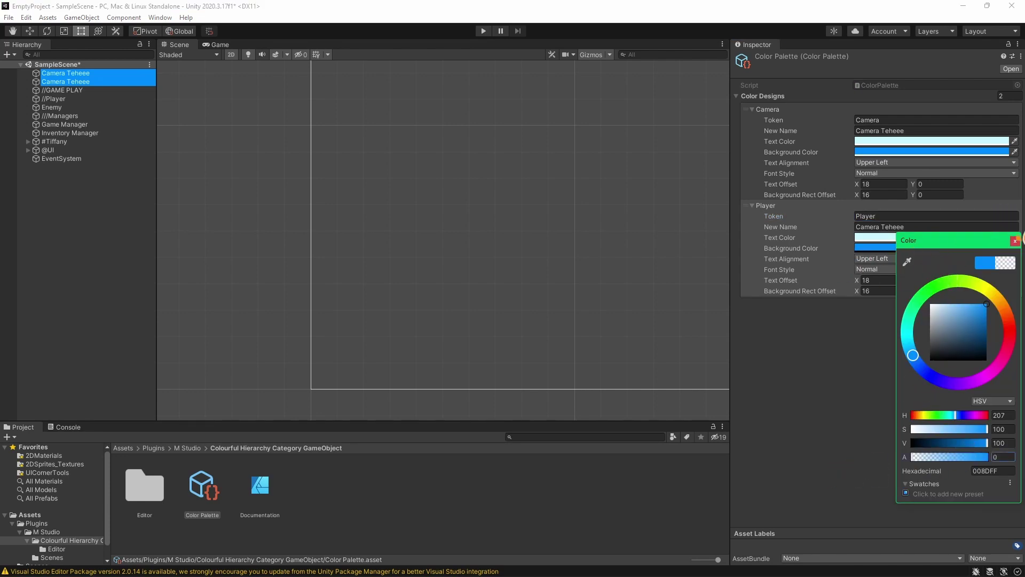
pyautogui.click(1015, 240)
pyautogui.click(938, 237)
pyautogui.moveTo(947, 224); pyautogui.dragTo(1000, 271)
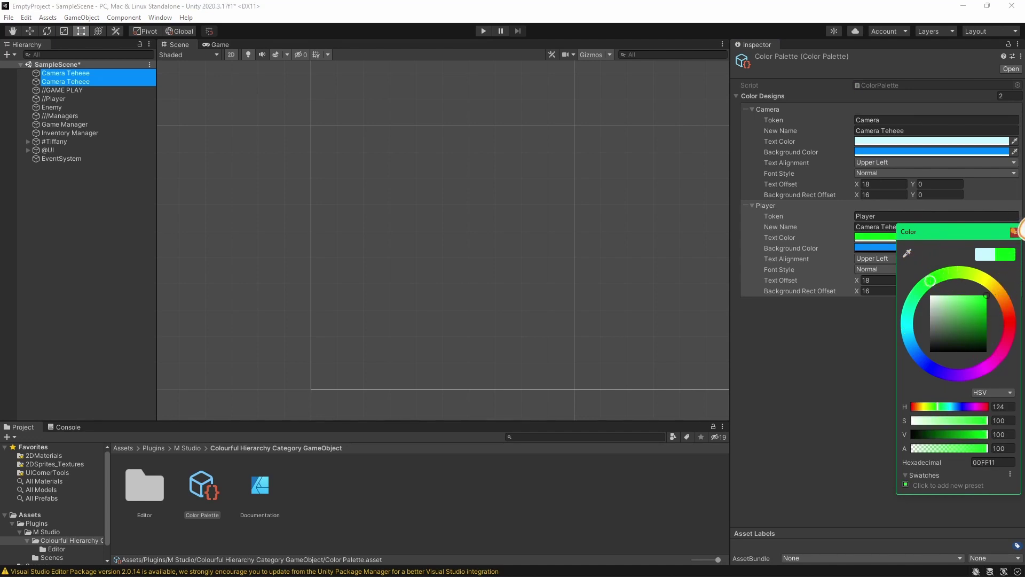
pyautogui.click(1014, 231)
# Step: Clear the Player design's New Name and refresh the Hierarchy to apply the design
pyautogui.click(940, 226)
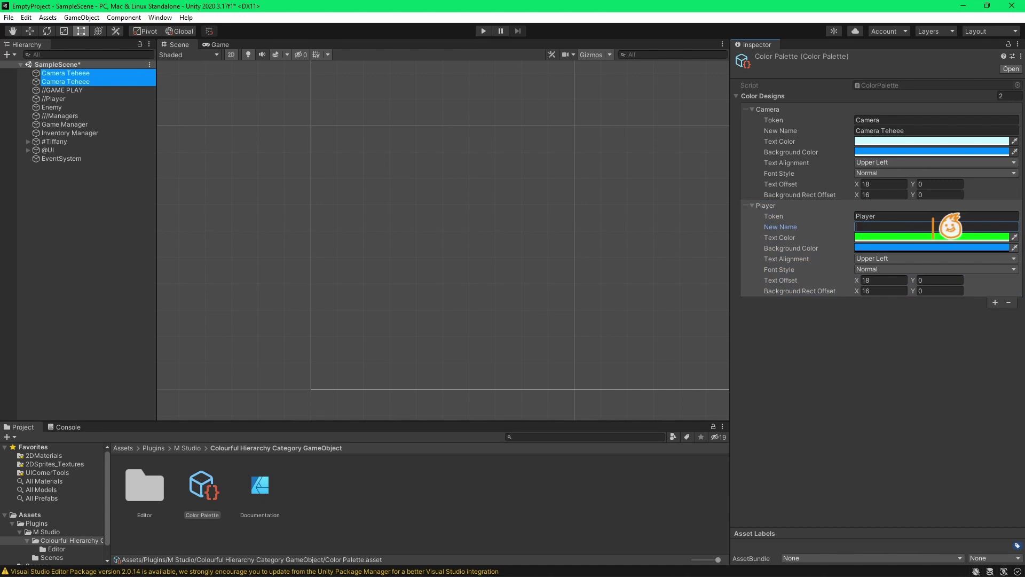
pyautogui.click(877, 216)
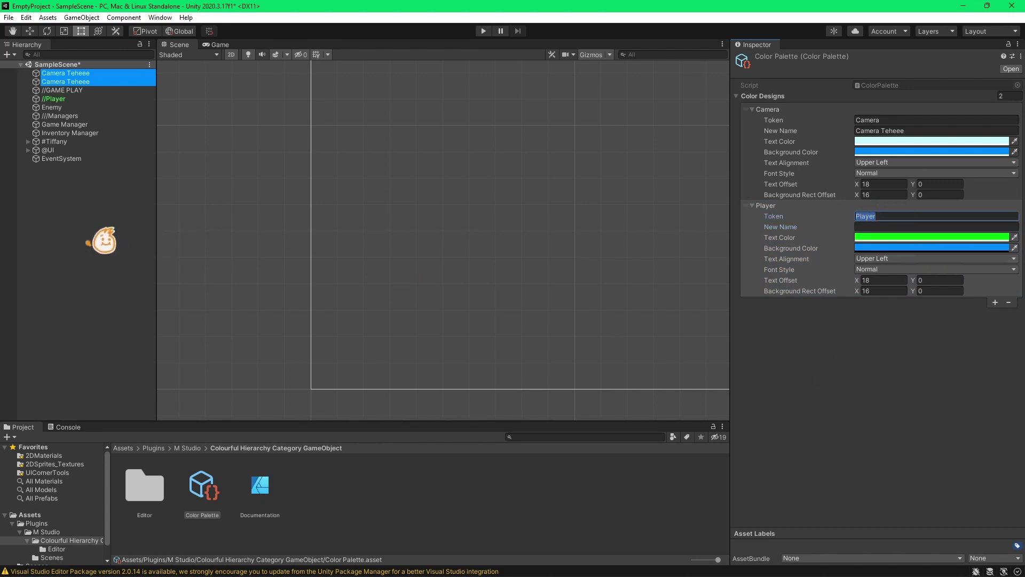
pyautogui.click(104, 233)
# Step: Rename the //Player object to Player and compare its styling with the neighbouring GAME PLAY and Enemy objects
pyautogui.click(74, 99)
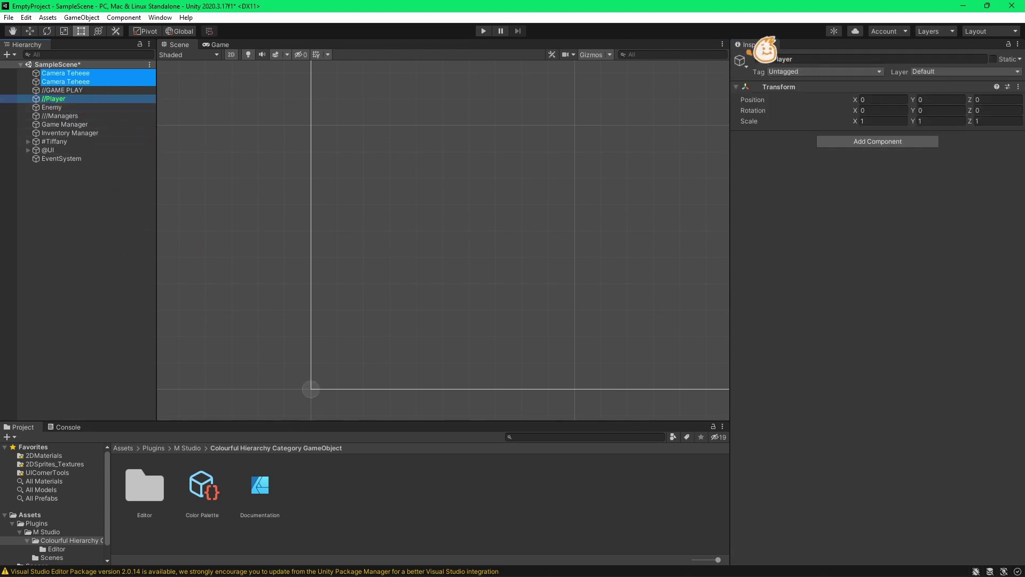
pyautogui.click(785, 59)
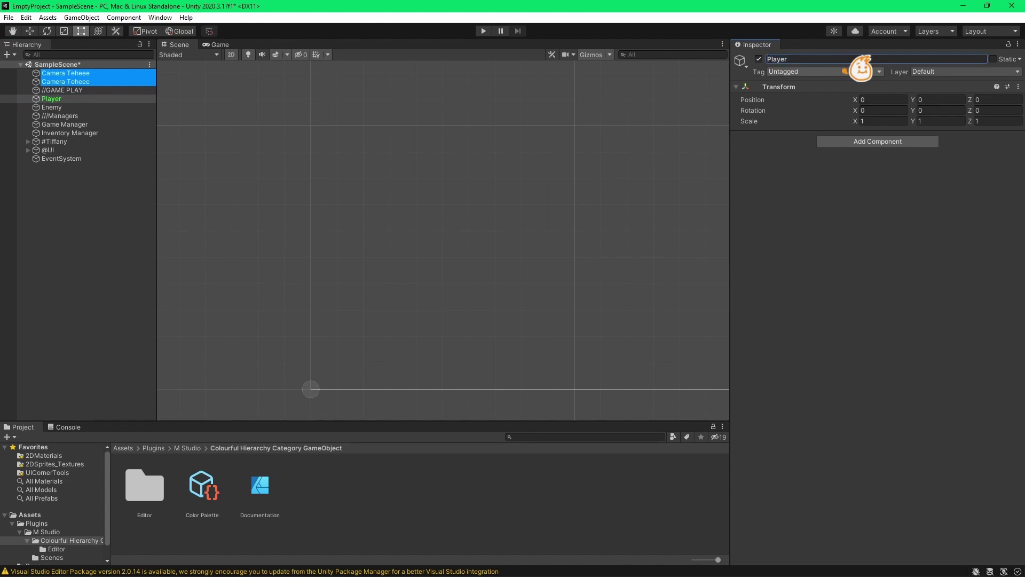
pyautogui.click(107, 108)
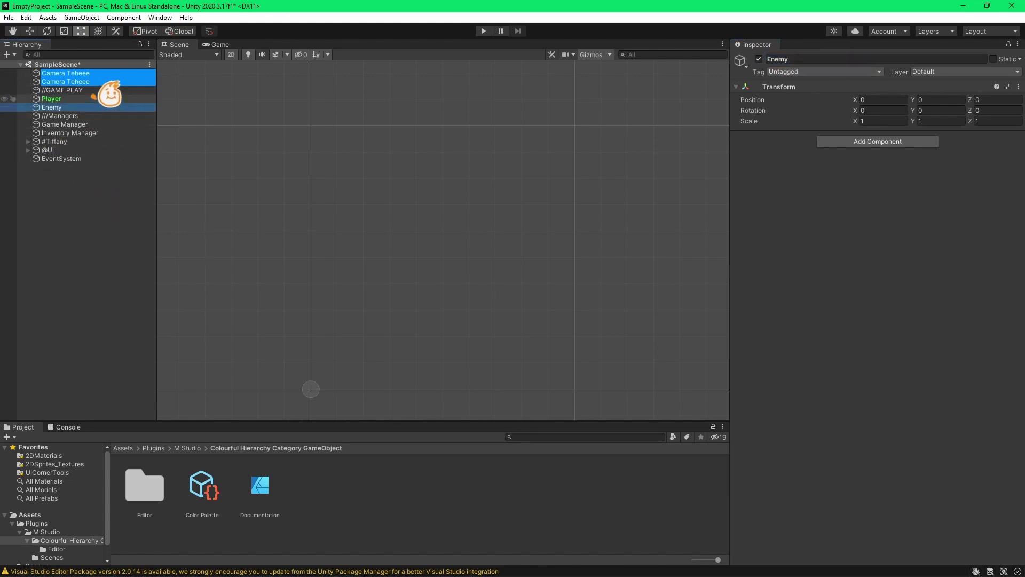
pyautogui.click(96, 98)
pyautogui.click(96, 90)
pyautogui.click(96, 98)
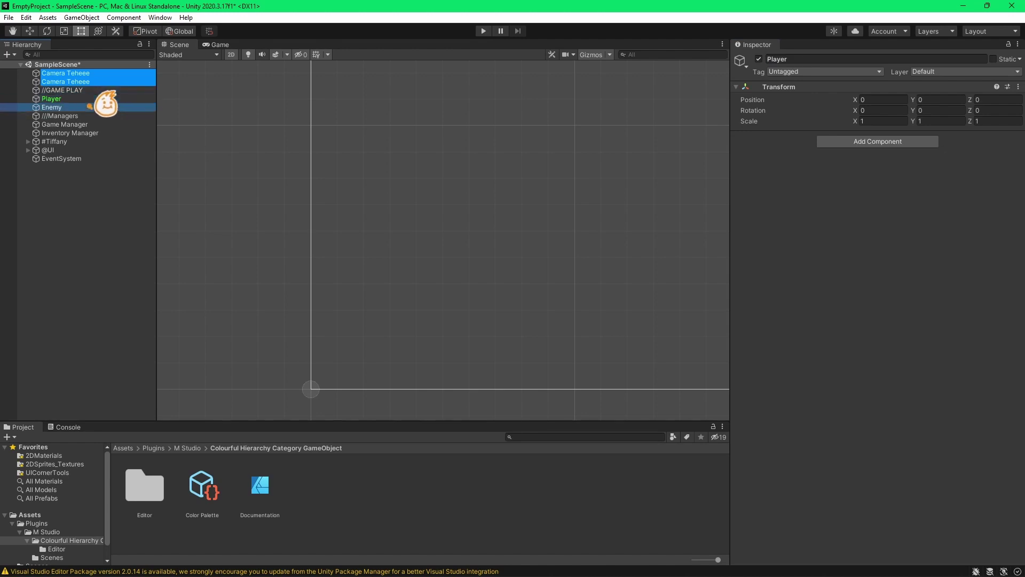
pyautogui.click(90, 107)
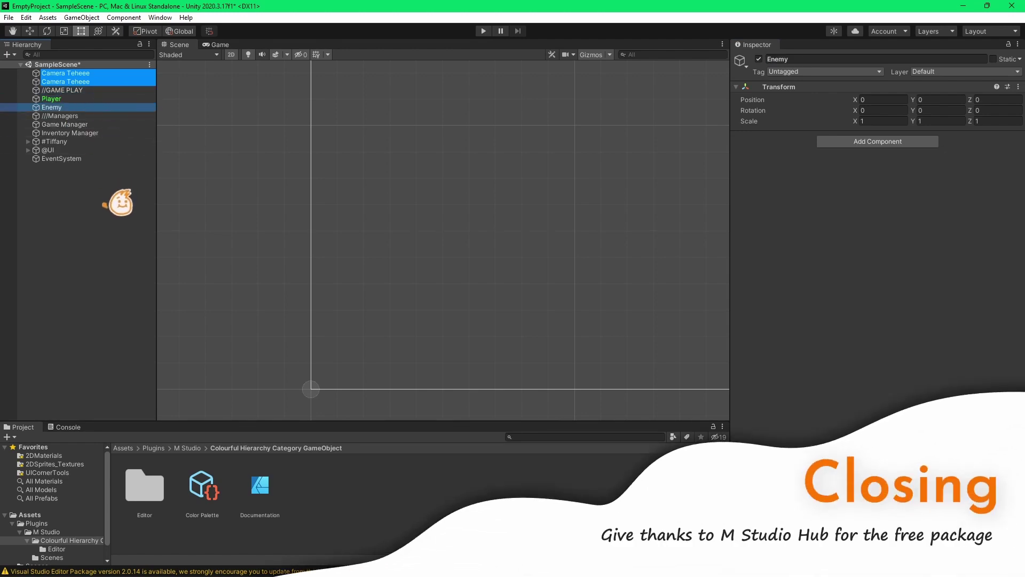